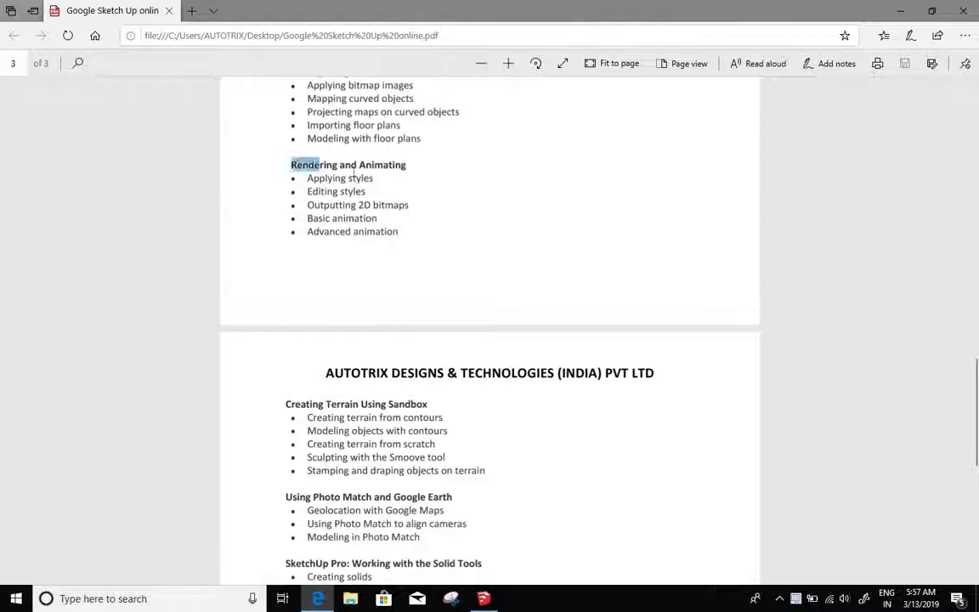
Step: Review the Rendering and Animating topics in the course syllabus PDF, from applying styles to advanced animation
left_click_drag(354, 174, 421, 192)
left_click(345, 164)
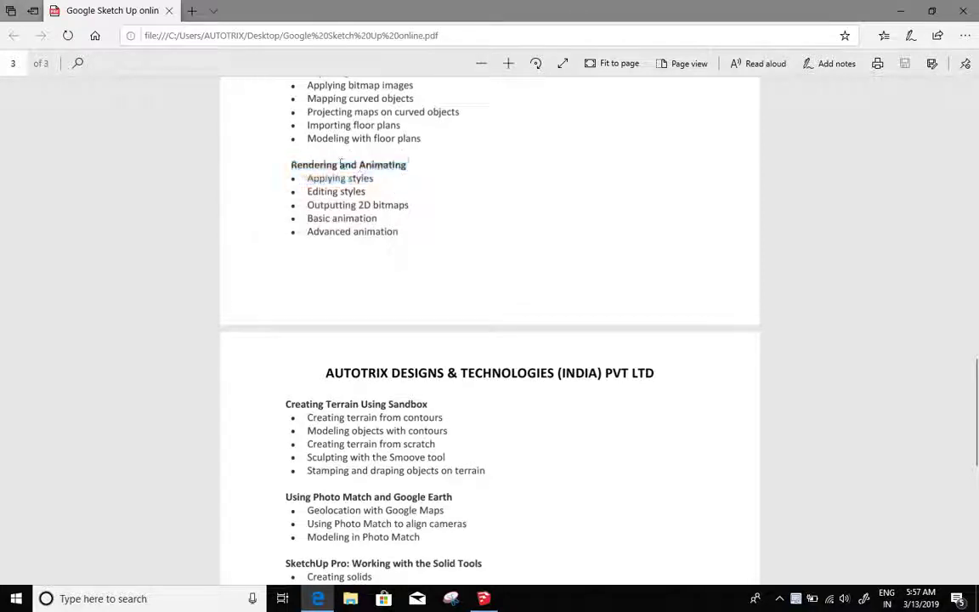
left_click_drag(289, 163, 290, 164)
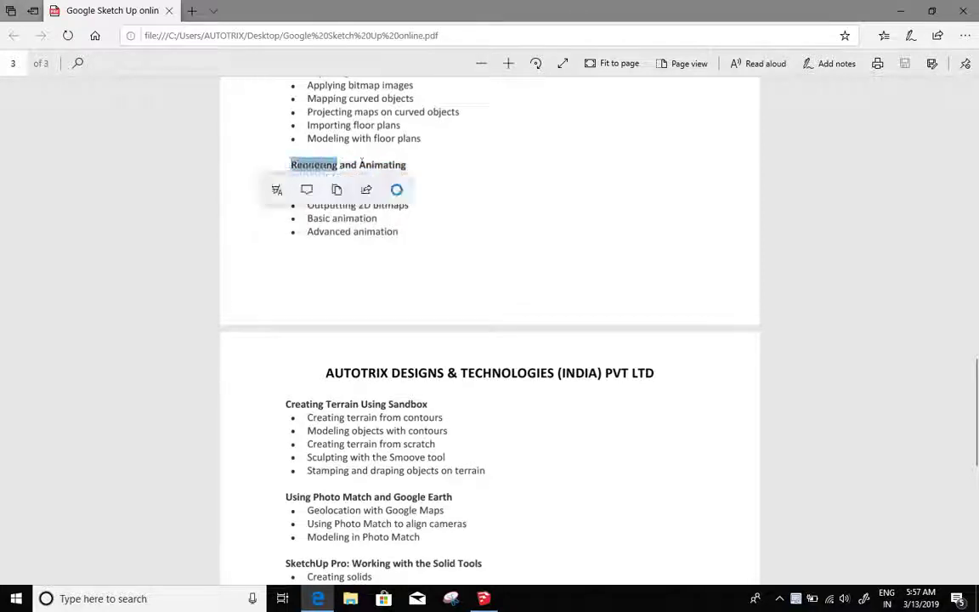
left_click(400, 173)
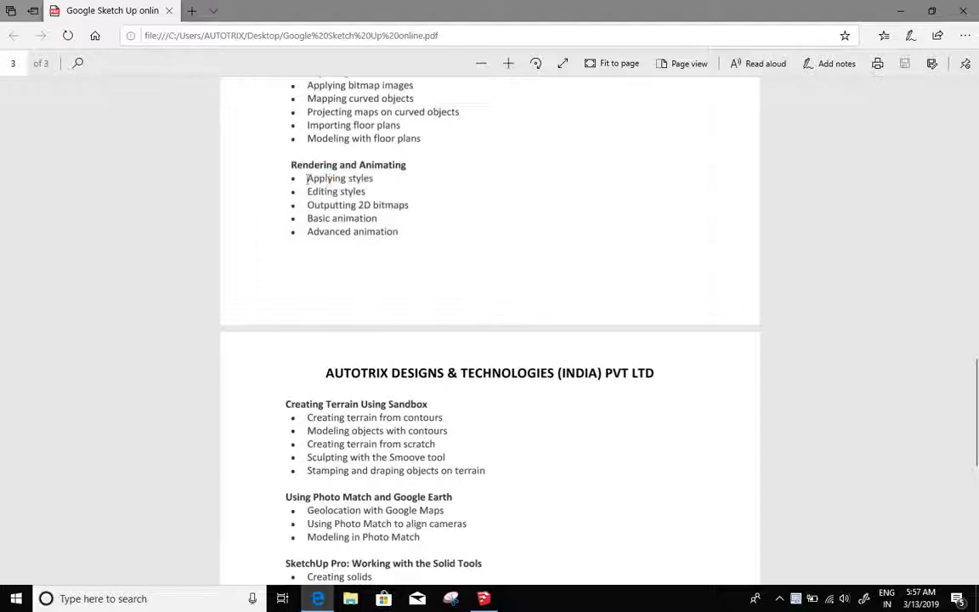
left_click_drag(308, 177, 373, 179)
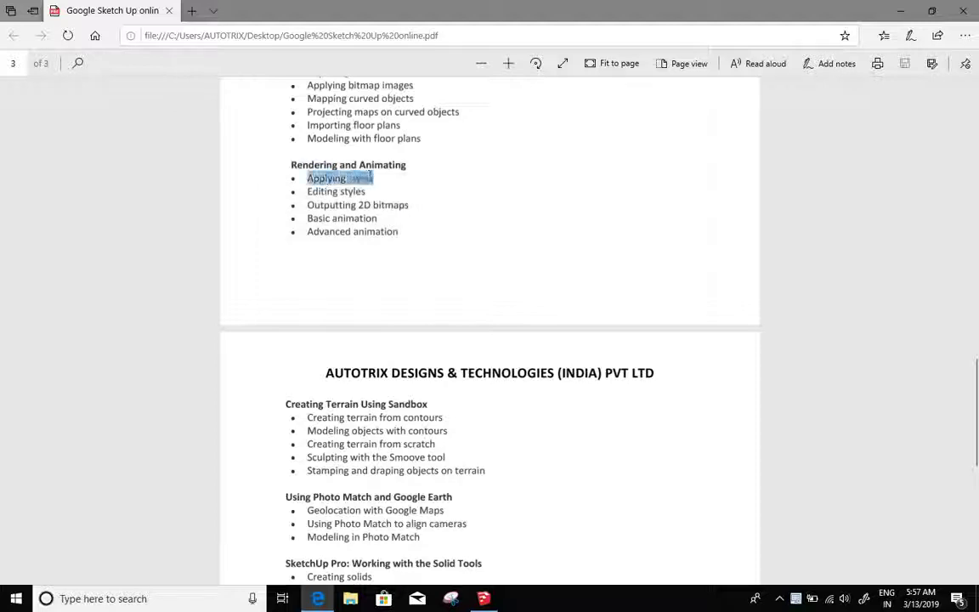
left_click(302, 217)
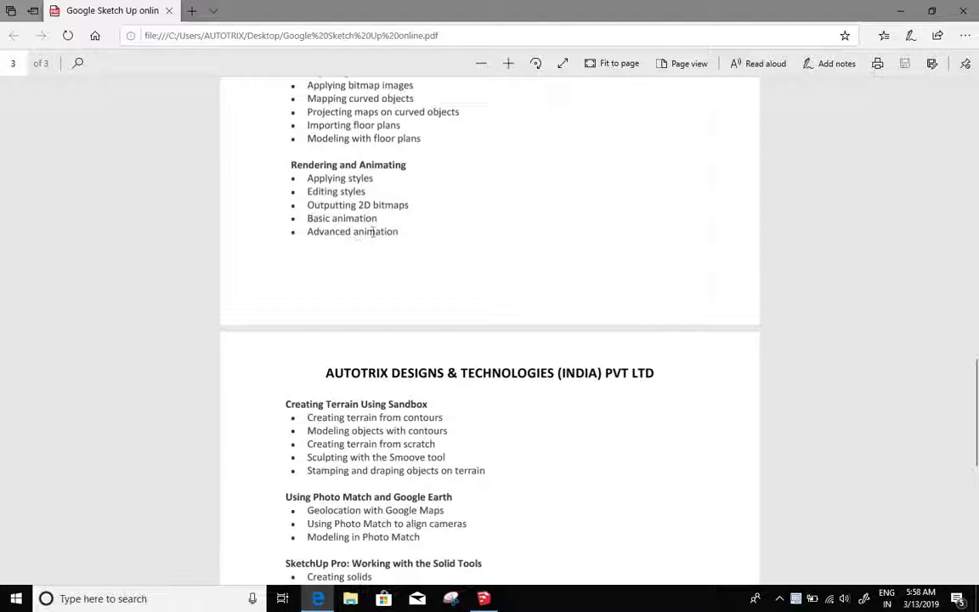
left_click_drag(328, 222, 307, 188)
left_click(408, 283)
scroll(389, 322, "down", 2)
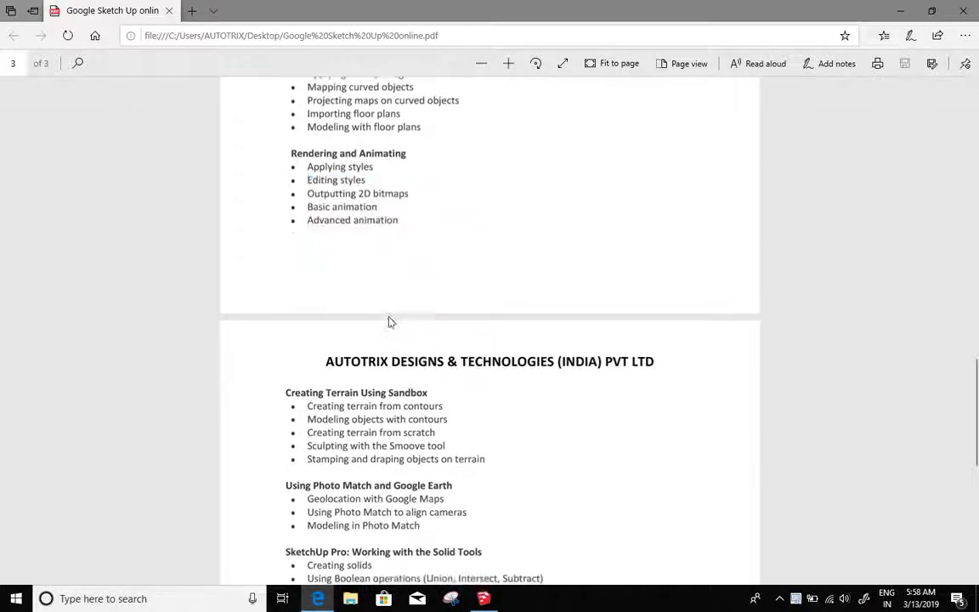
scroll(374, 357, "up", 2)
scroll(380, 327, "down", 3)
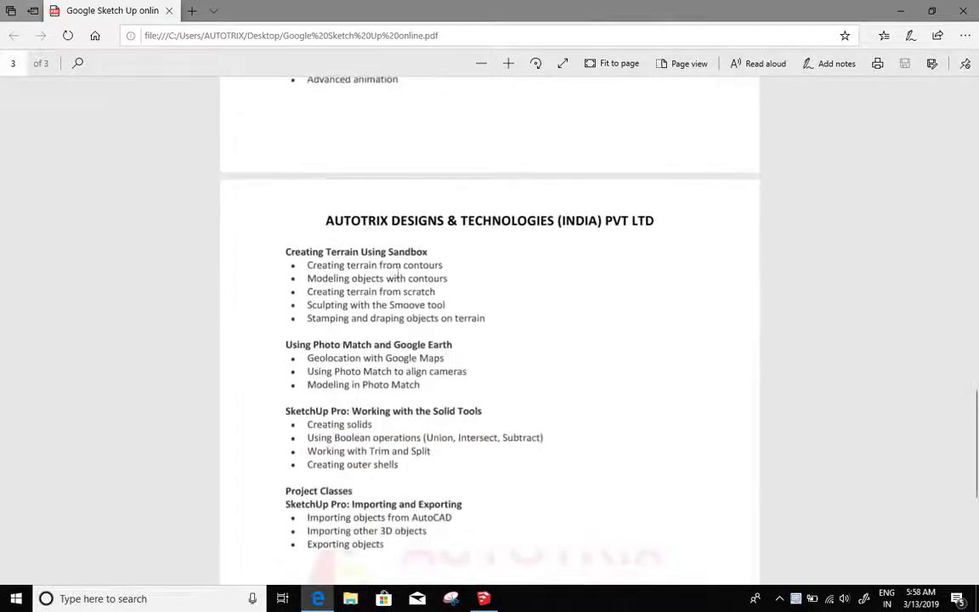
scroll(422, 293, "up", 4)
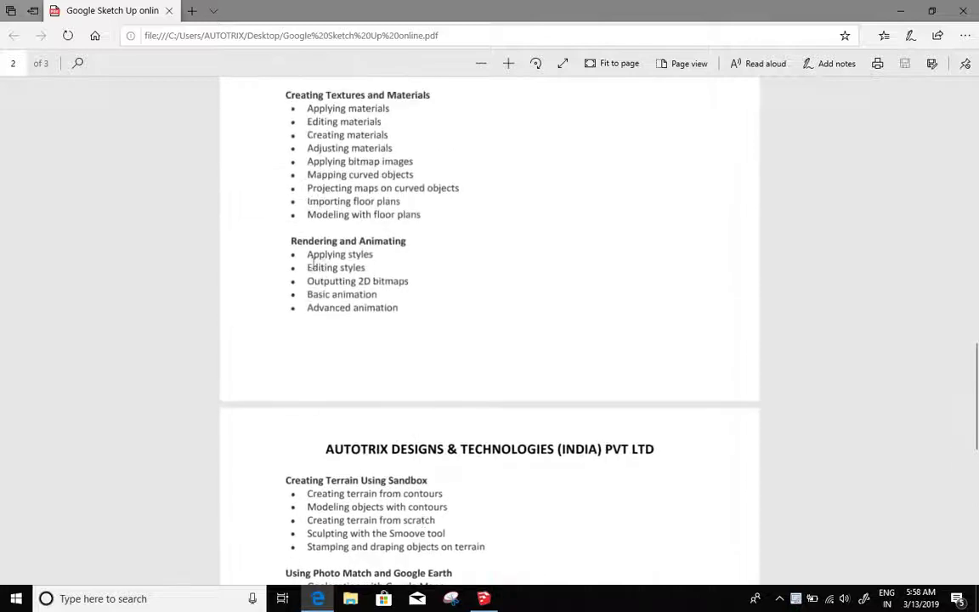
scroll(331, 274, "down", 2)
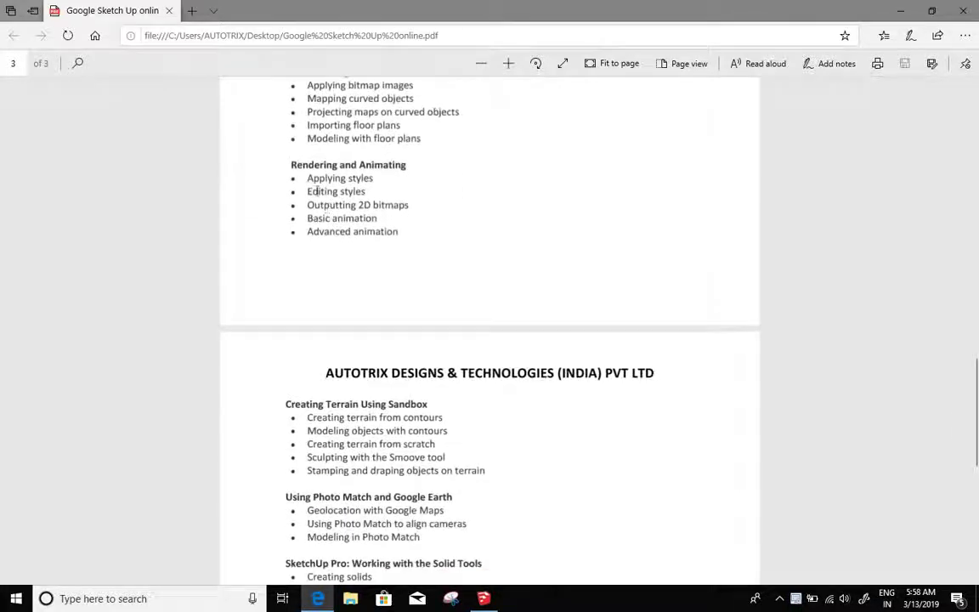
Step: Switch to SketchUp and open the model Sketchup Proejct 1.skp from the projetc folder
key("alt+Tab")
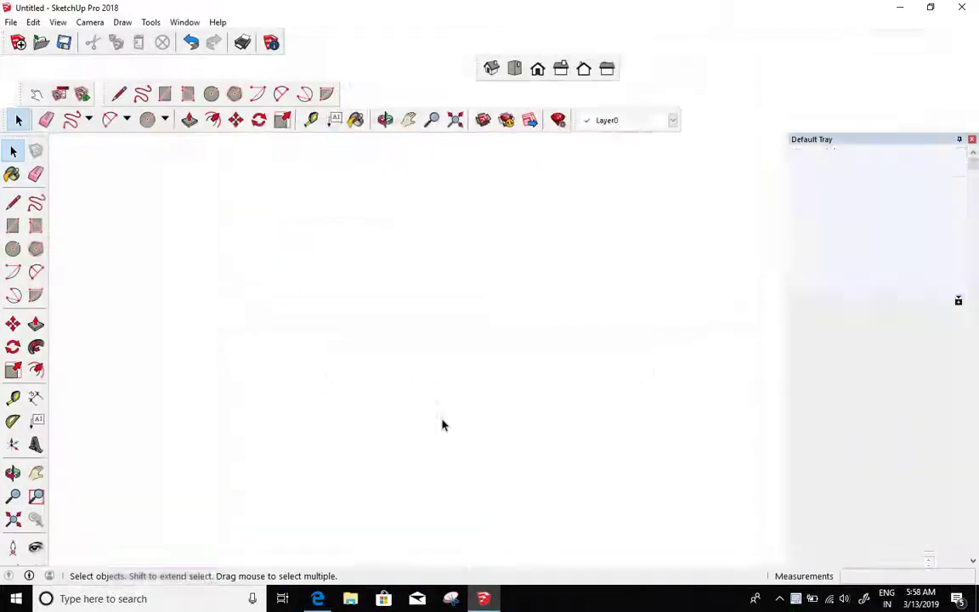
left_click(12, 225)
scroll(203, 333, "down", 1)
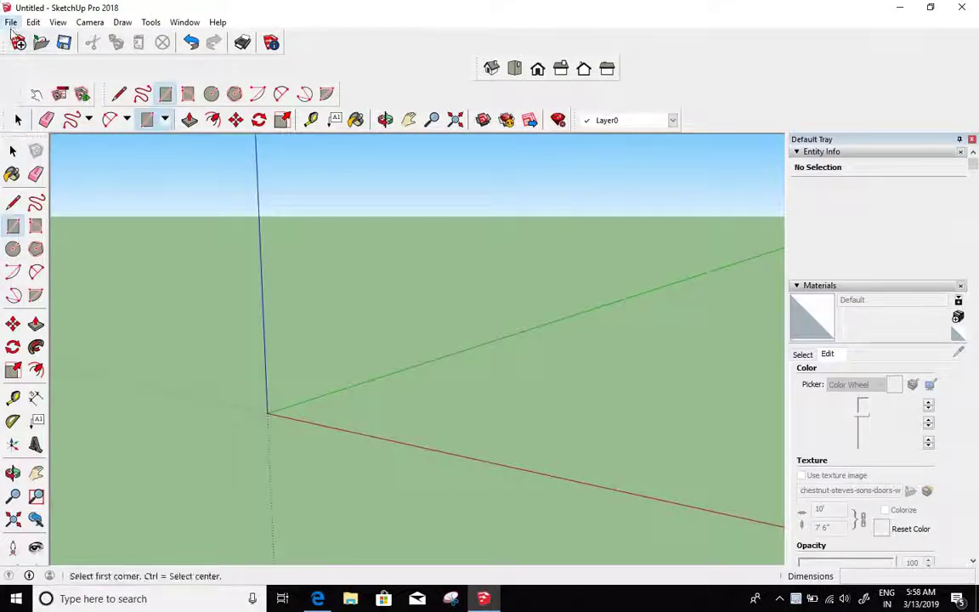
left_click(11, 22)
left_click(34, 50)
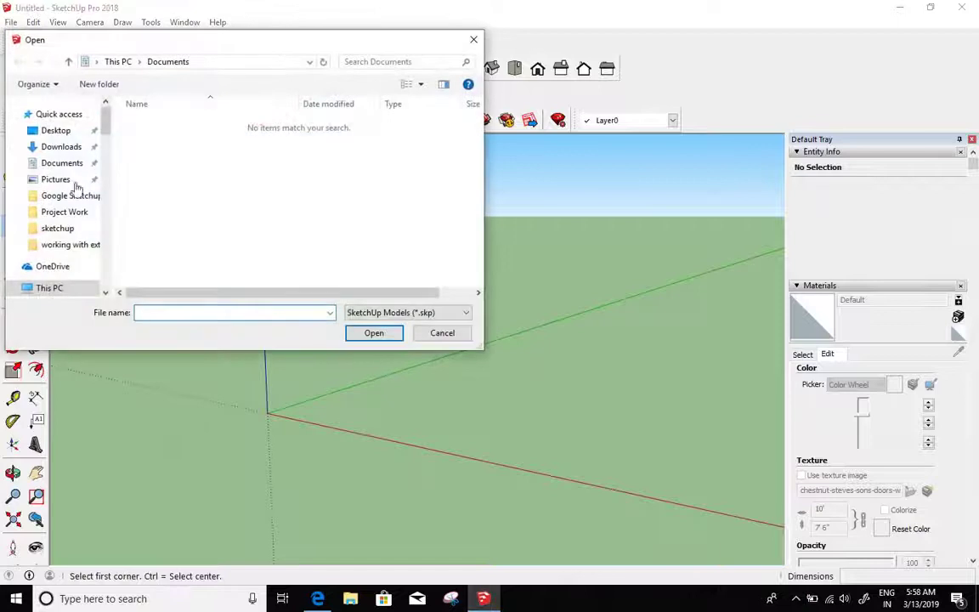
left_click(61, 133)
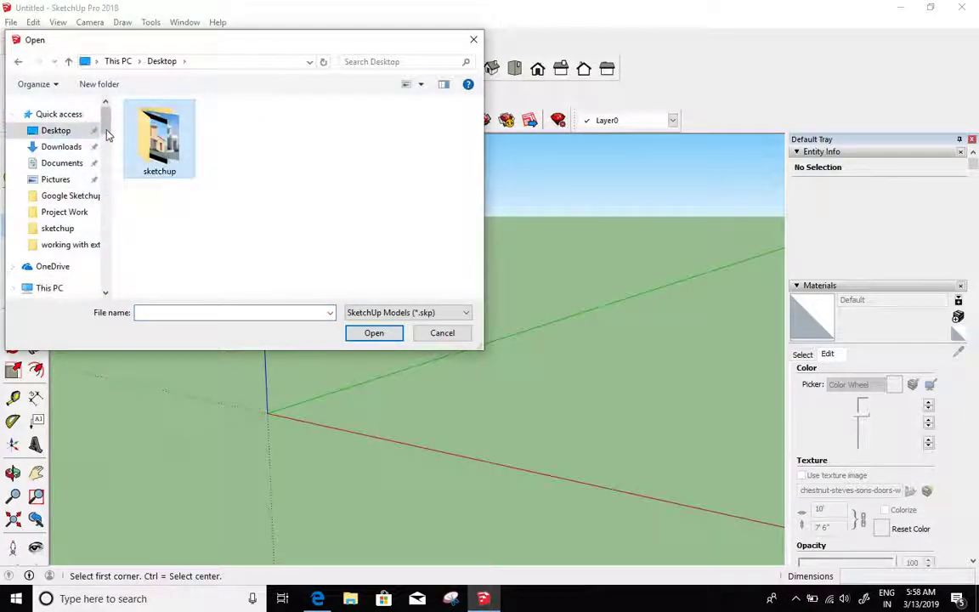
left_click_drag(107, 134, 106, 142)
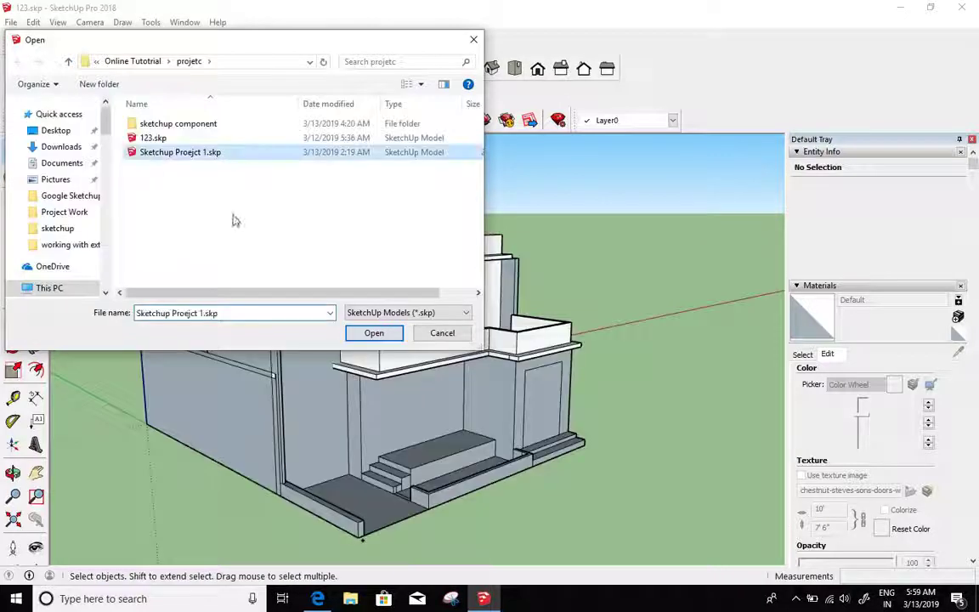
key("Return")
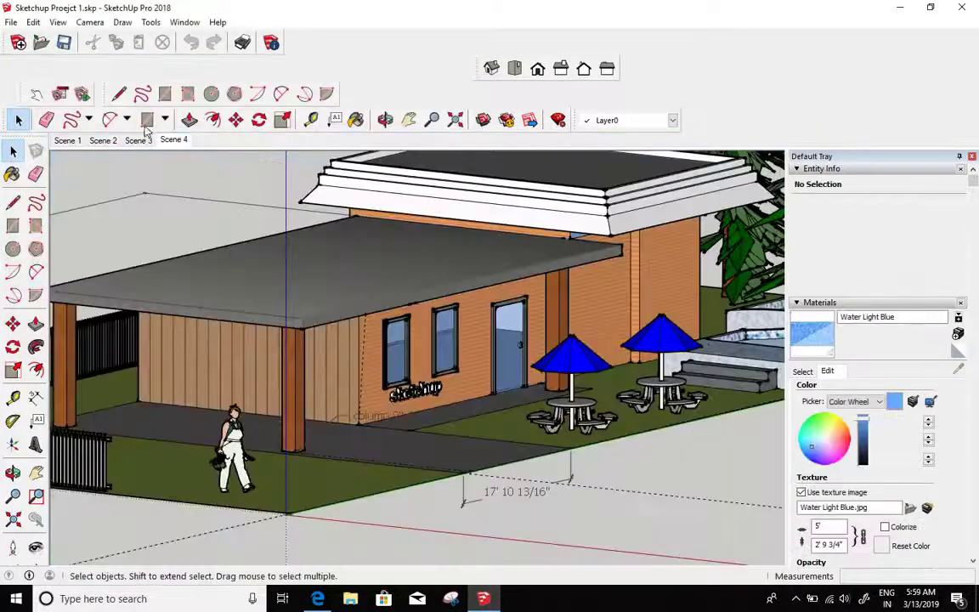
Step: Examine the building, its surroundings and pool, and check the model against the Rendering and Animating topics in the syllabus PDF
scroll(241, 194, "down", 2)
mouse_move(382, 399)
middle_mouse_down()
mouse_move(367, 350)
mouse_move(341, 403)
mouse_move(391, 380)
middle_mouse_up()
scroll(342, 403, "up", 1)
scroll(371, 379, "down", 3)
scroll(392, 379, "down", 1)
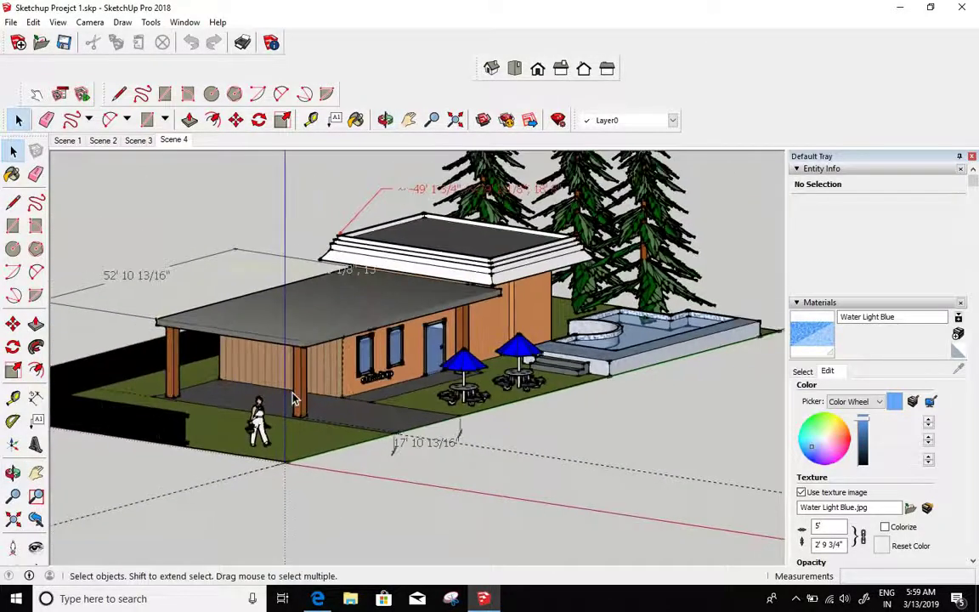
scroll(301, 396, "up", 4)
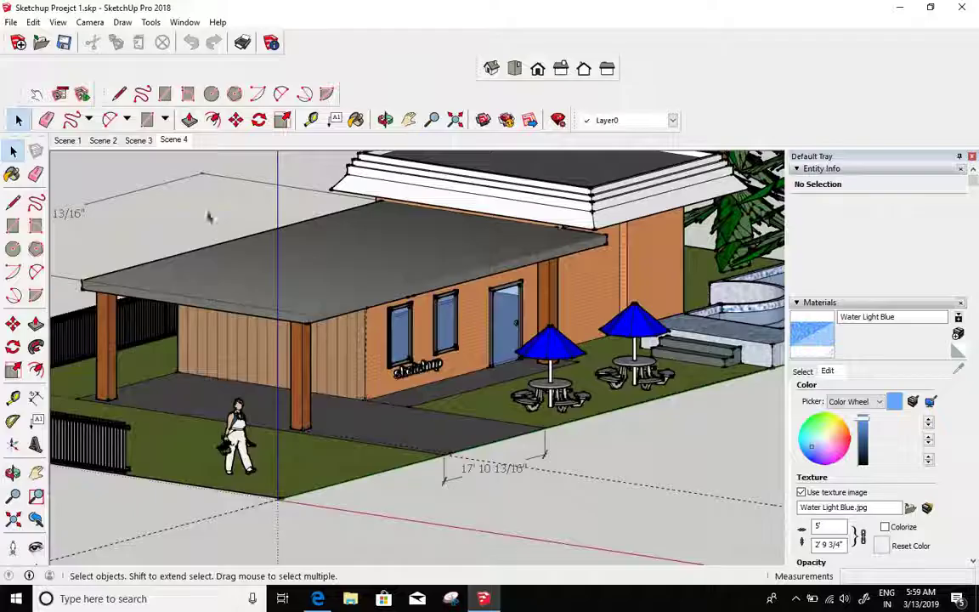
left_click(317, 598)
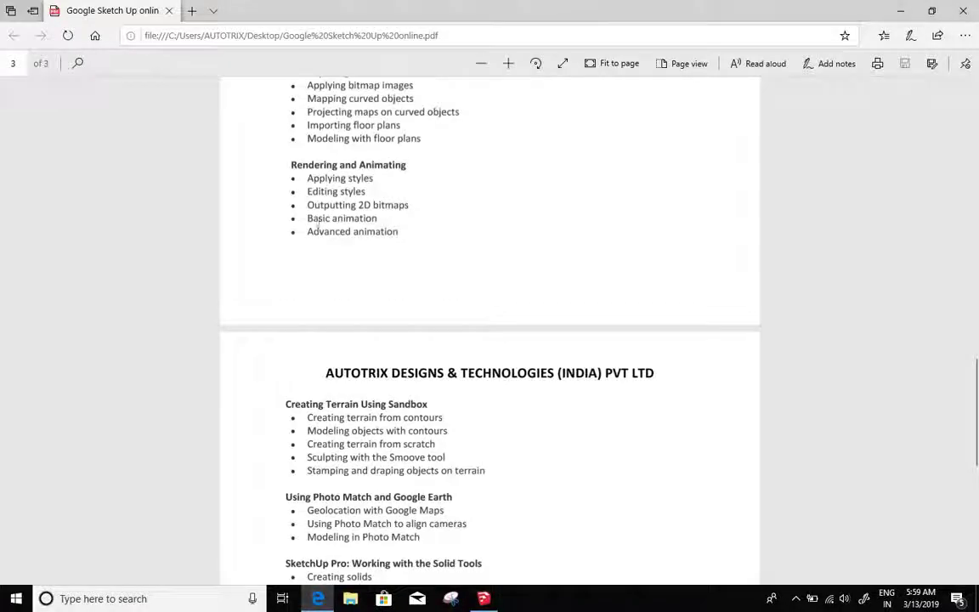
left_click(480, 604)
scroll(349, 366, "down", 1)
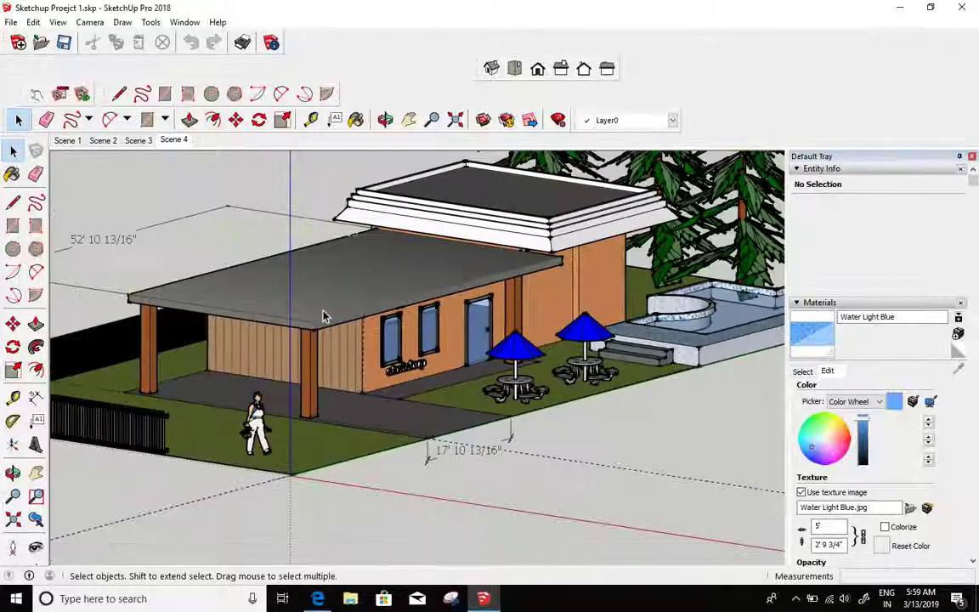
scroll(325, 315, "up", 1)
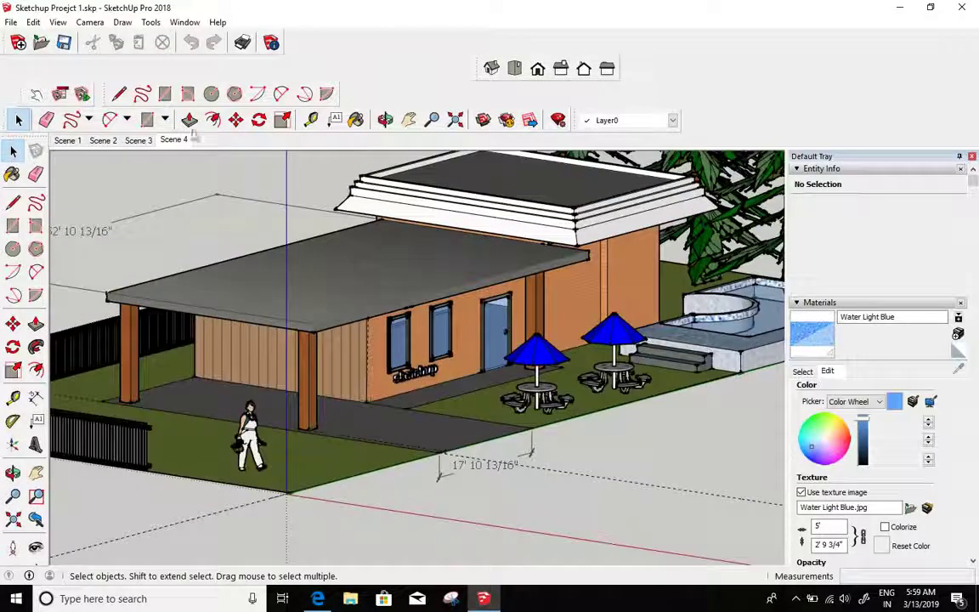
Step: Enable the Styles toolbar in the toolbar settings
left_click(57, 24)
left_click(80, 39)
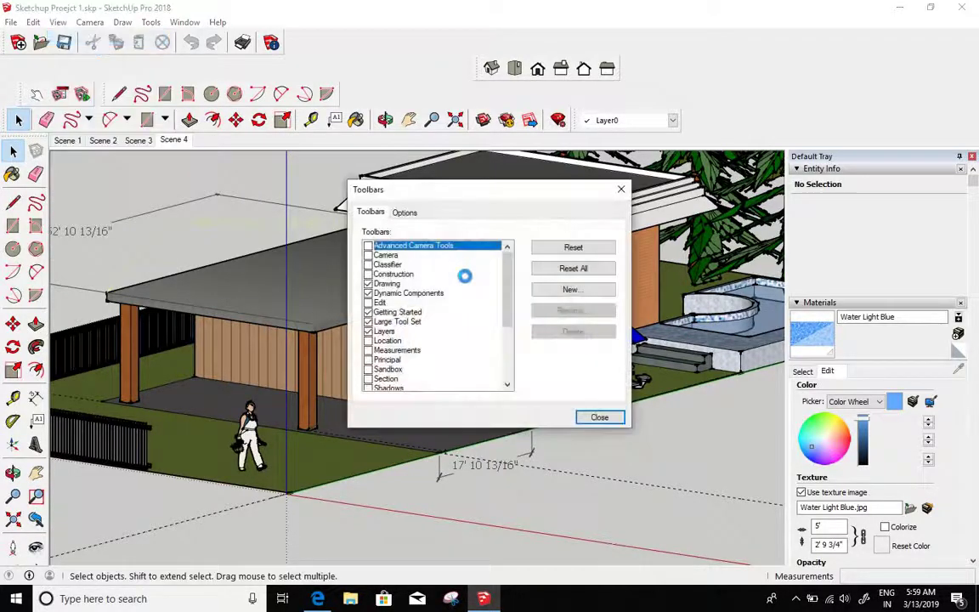
scroll(409, 332, "down", 2)
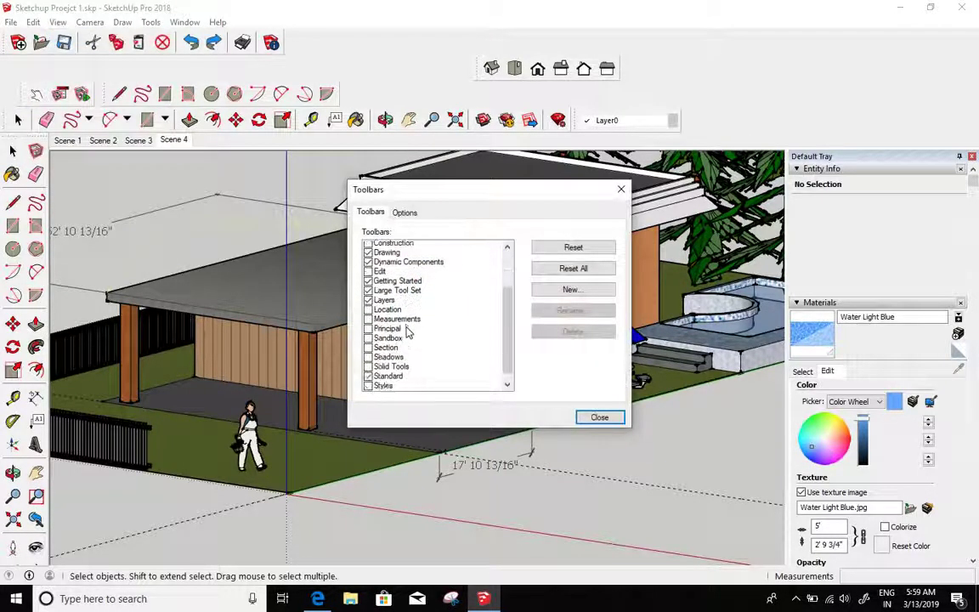
scroll(395, 360, "down", 1)
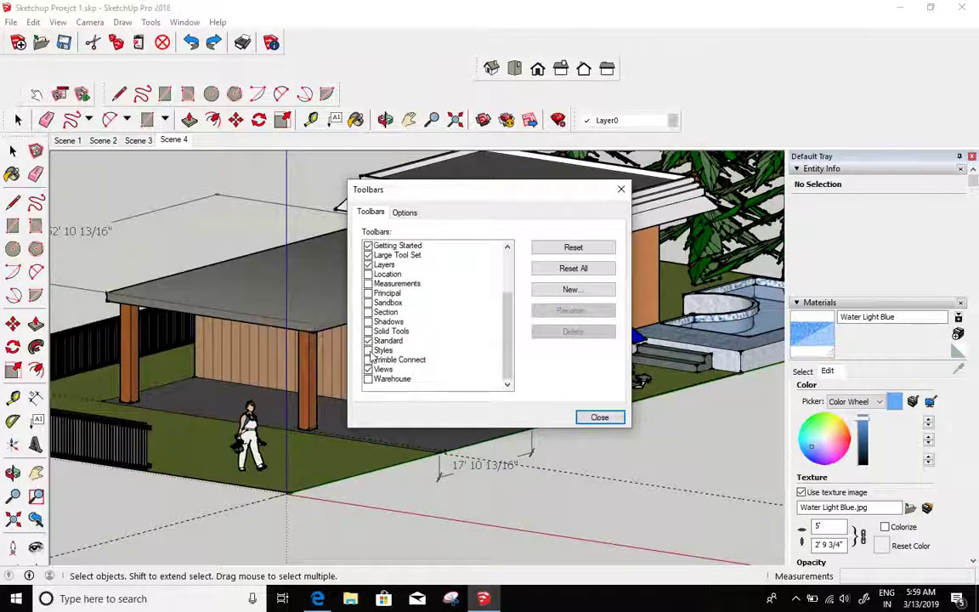
left_click(368, 351)
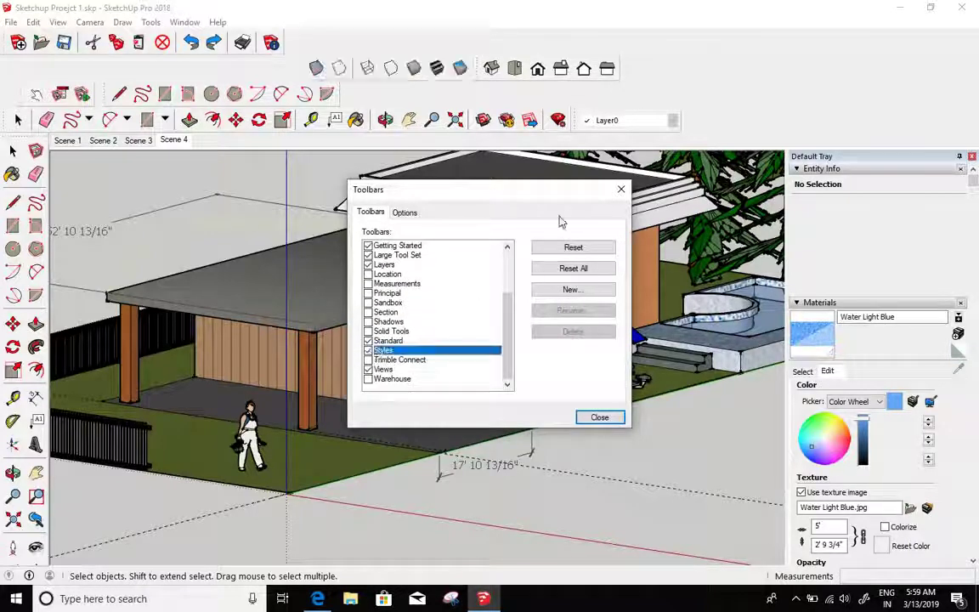
left_click(621, 190)
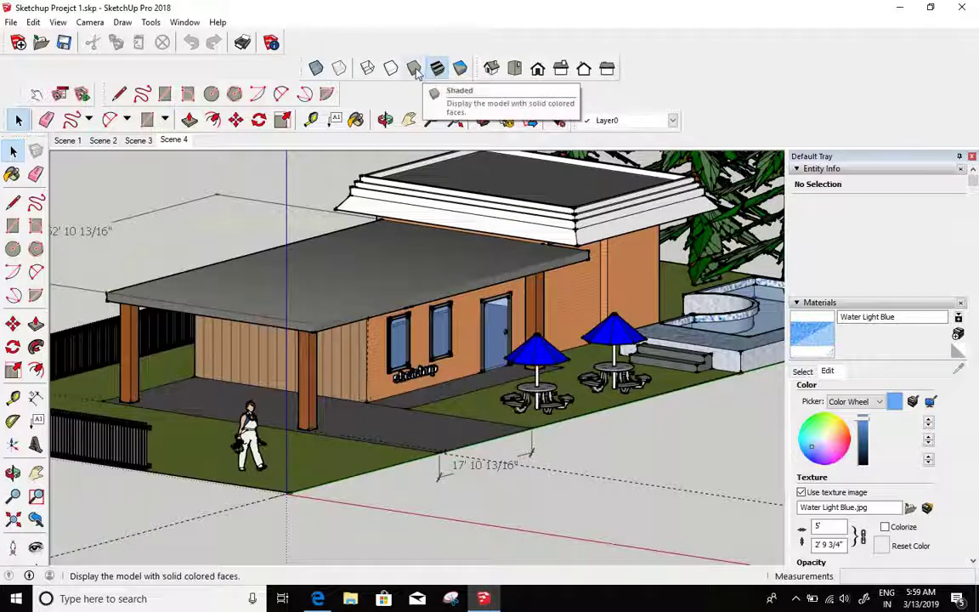
Step: Compare the Shaded and Shaded With Textures face styles on the building's walls and windows
left_click(415, 70)
middle_click_drag(347, 213, 378, 369)
scroll(378, 375, "up", 5)
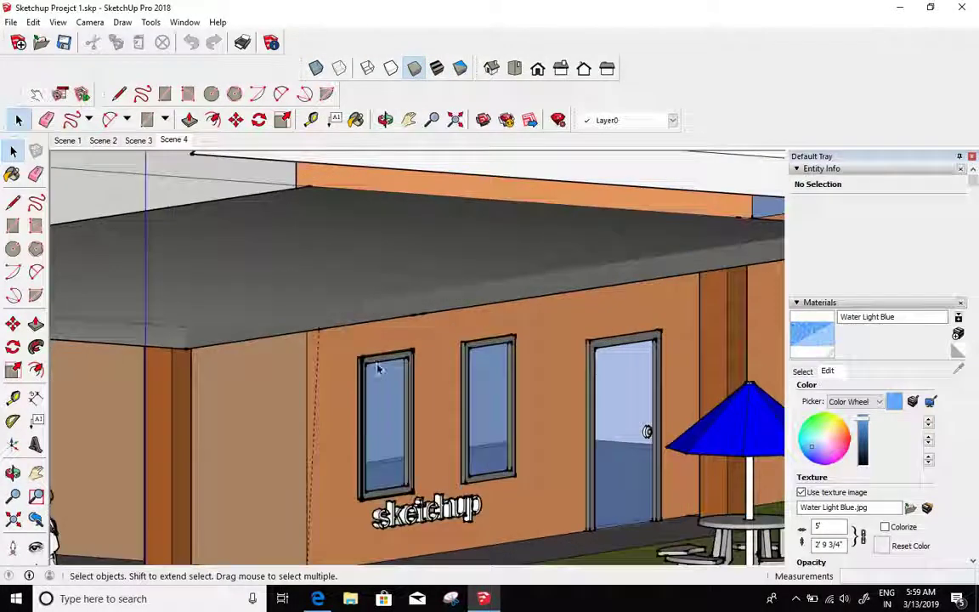
scroll(400, 340, "down", 5)
left_click(440, 72)
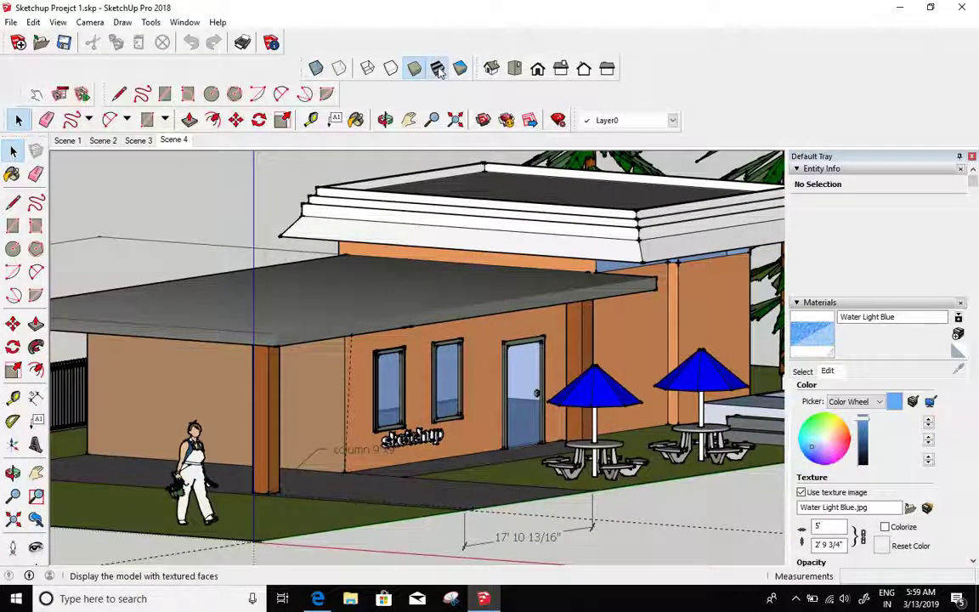
scroll(365, 374, "up", 4)
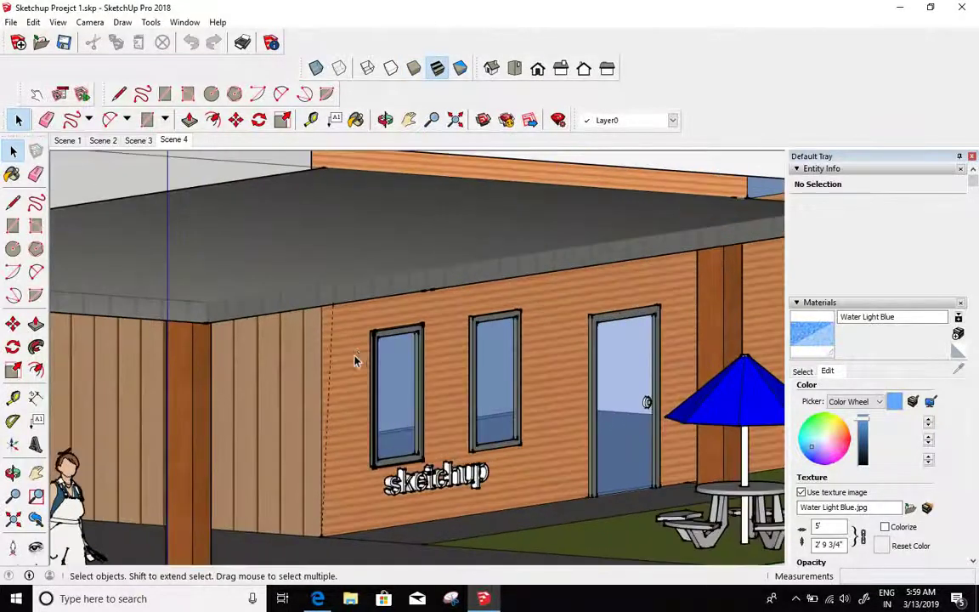
Step: Preview the model in the Hidden Line and Wireframe face styles, and return to Shaded With Textures
left_click(391, 69)
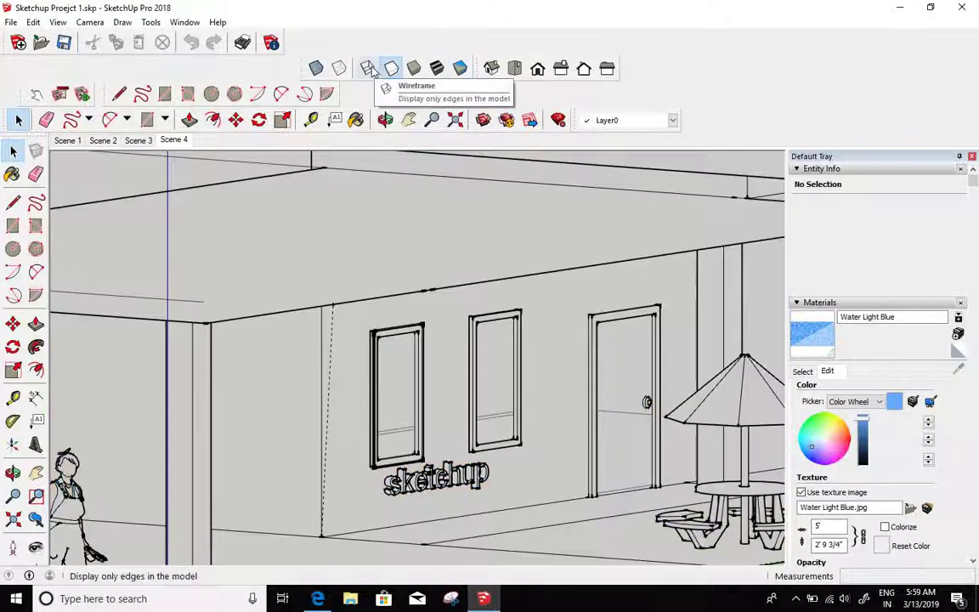
left_click(369, 69)
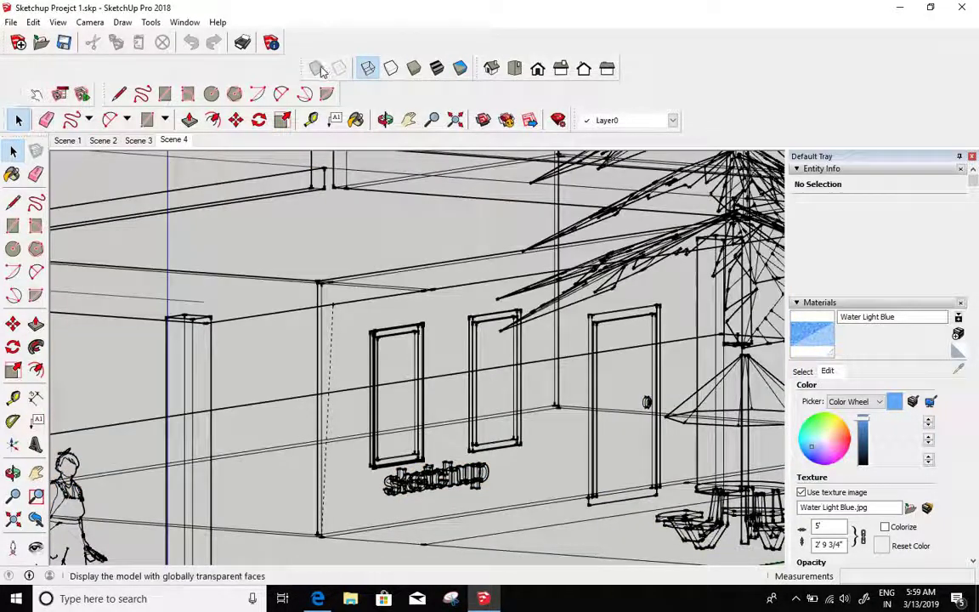
left_click(421, 68)
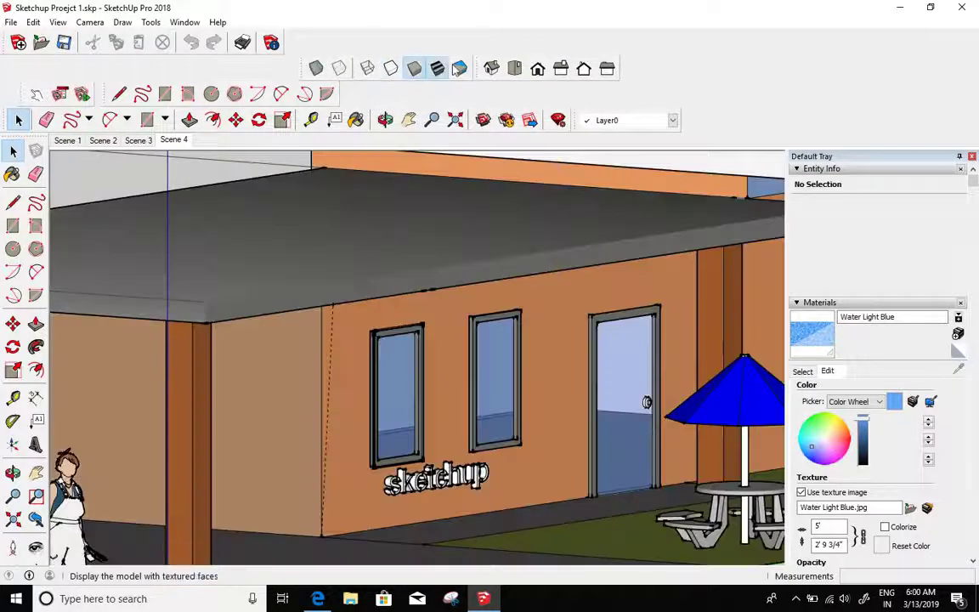
left_click(441, 68)
Step: Inspect the building in the Monochrome face style, and set the display back to Shaded
left_click(459, 70)
scroll(448, 212, "down", 5)
mouse_move(391, 277)
middle_mouse_down()
mouse_move(344, 305)
mouse_move(444, 280)
middle_mouse_up()
scroll(443, 280, "up", 3)
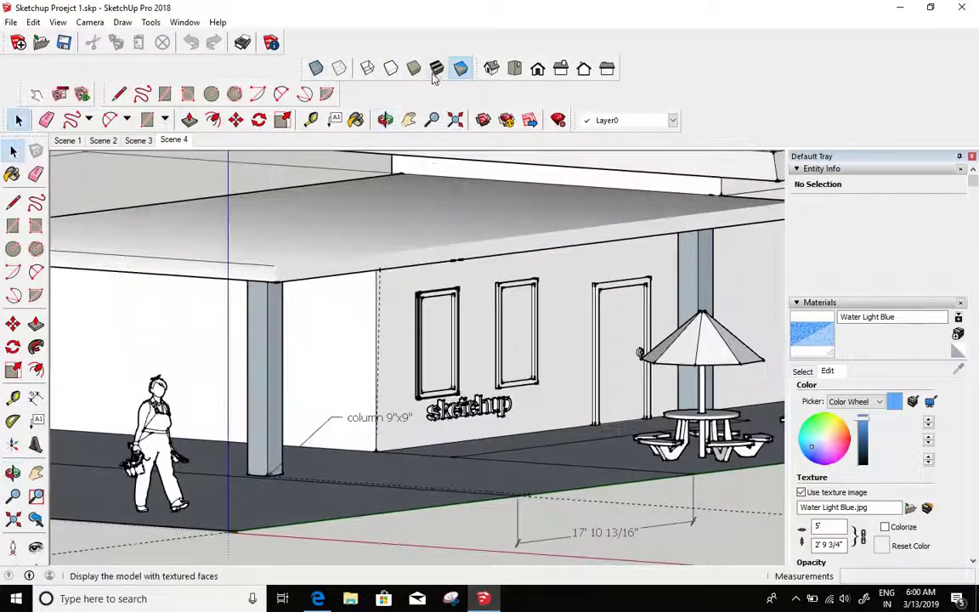
left_click(416, 73)
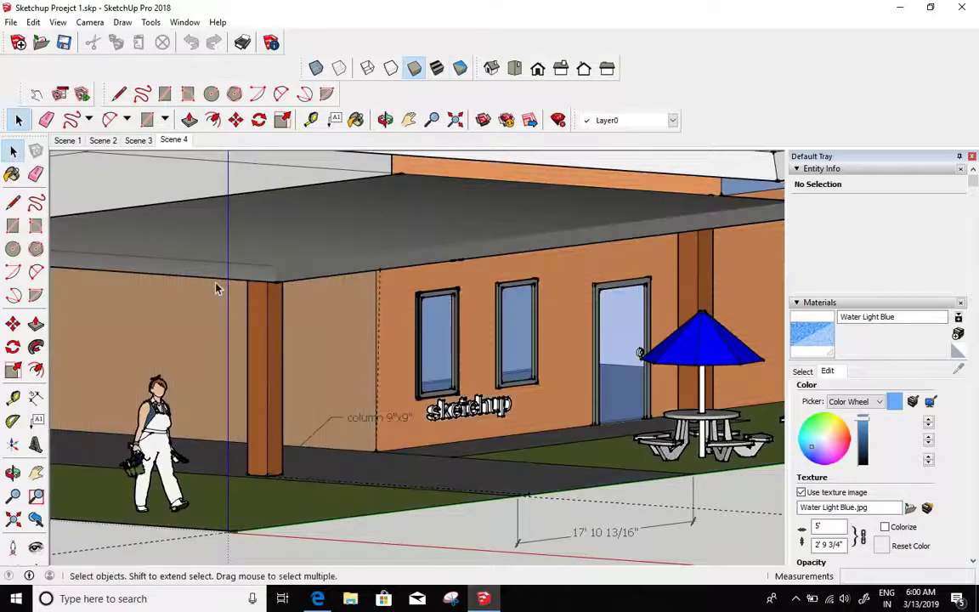
Step: Turn off the display of Edges in the model's edge style
left_click(60, 23)
mouse_move(116, 207)
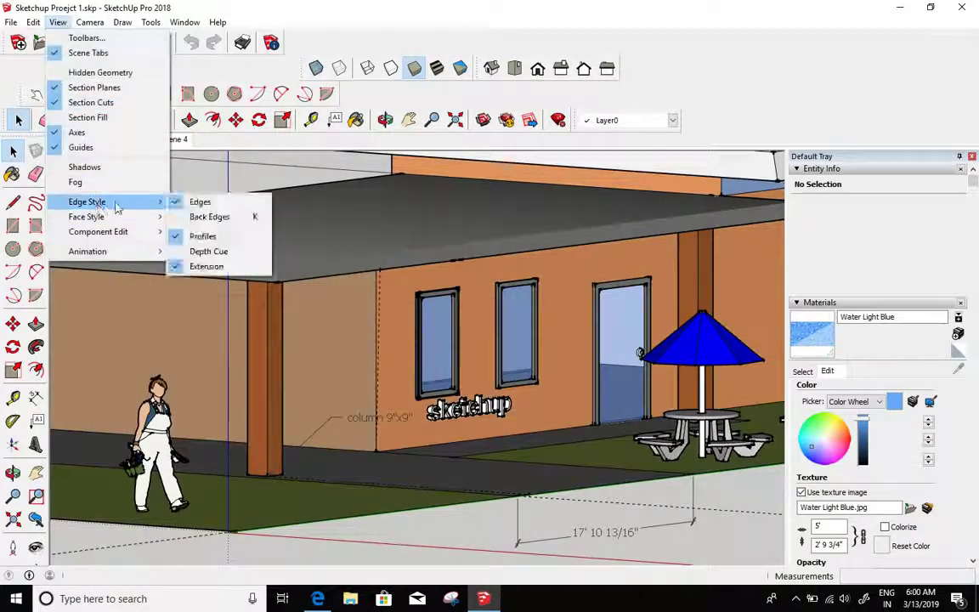
left_click(180, 206)
scroll(456, 286, "down", 3)
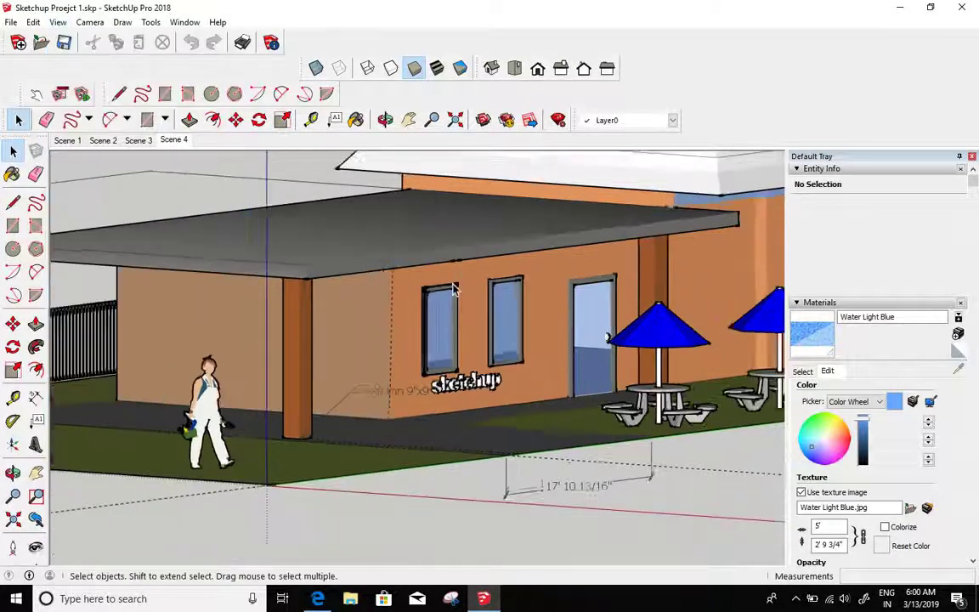
Step: Turn off Profiles in the model's edge style, and examine the building in the Shaded With Textures face style
middle_click_drag(461, 267, 576, 236)
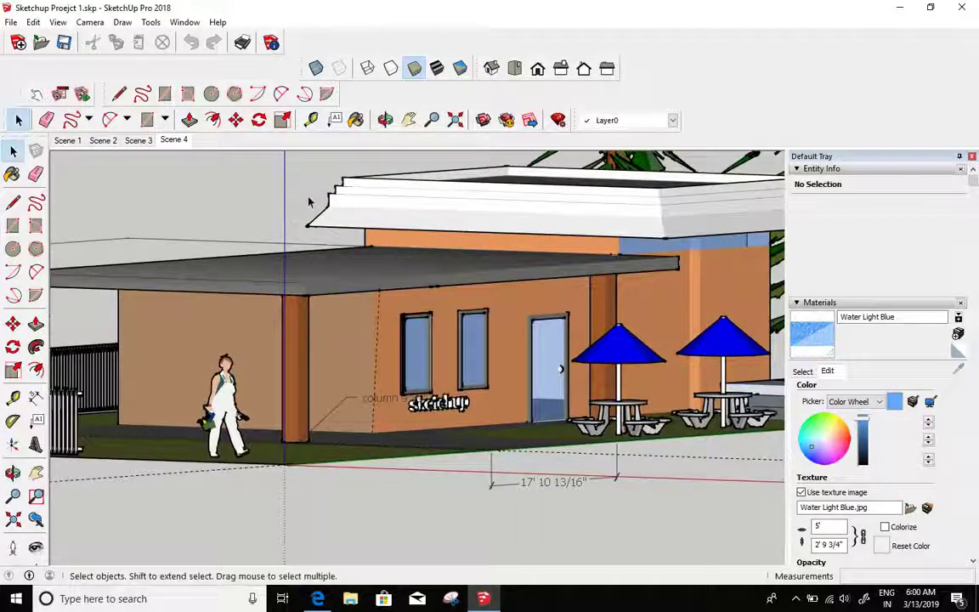
left_click(58, 22)
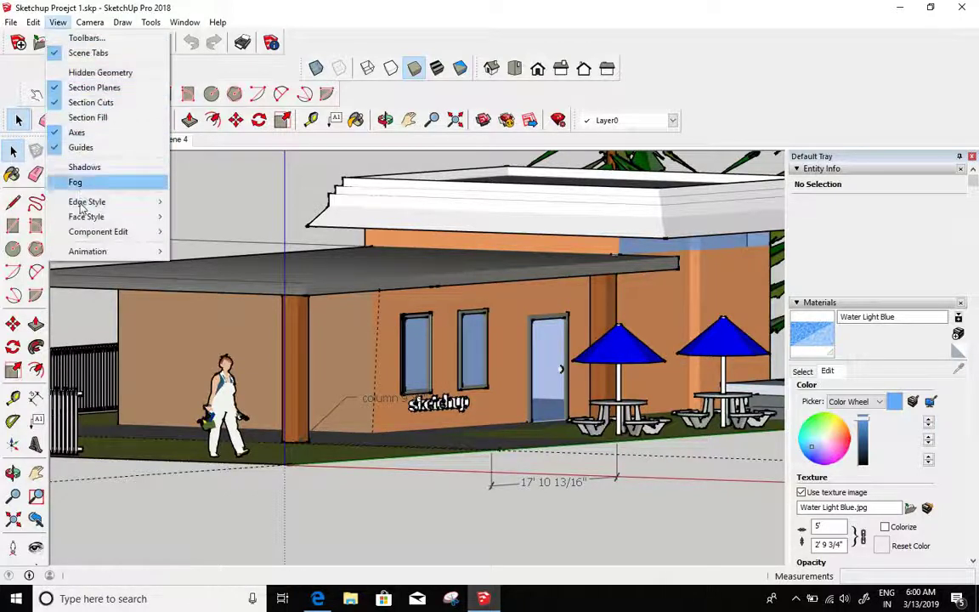
mouse_move(84, 204)
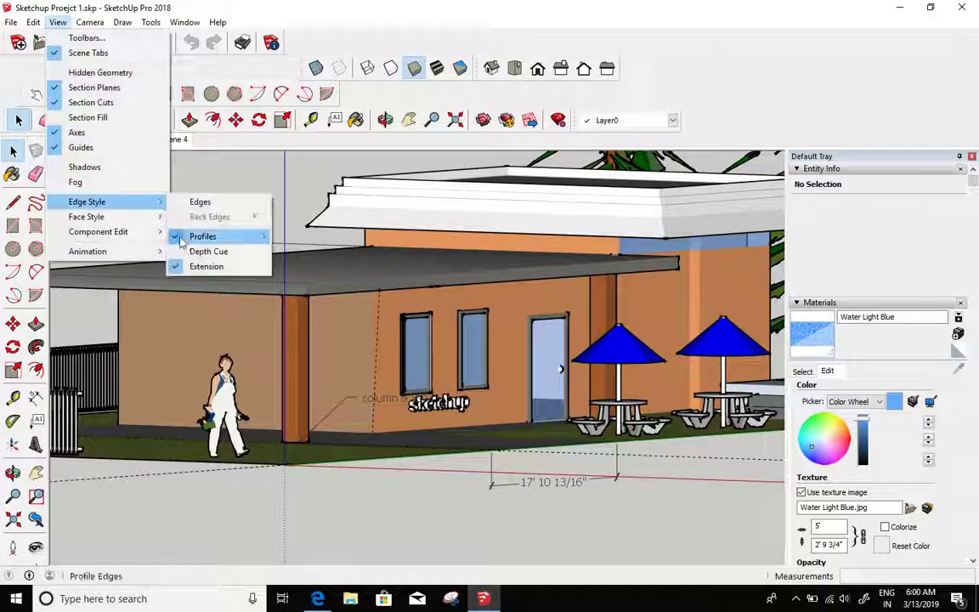
left_click(202, 236)
middle_click_drag(329, 273, 385, 338)
scroll(381, 330, "down", 3)
scroll(372, 312, "up", 4)
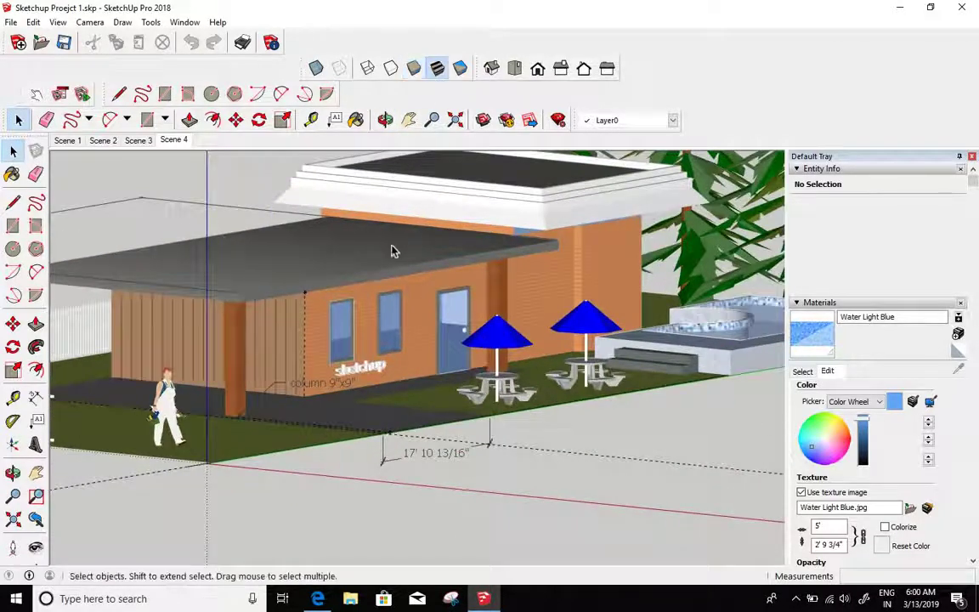
middle_click_drag(357, 251, 382, 269)
scroll(368, 300, "up", 3)
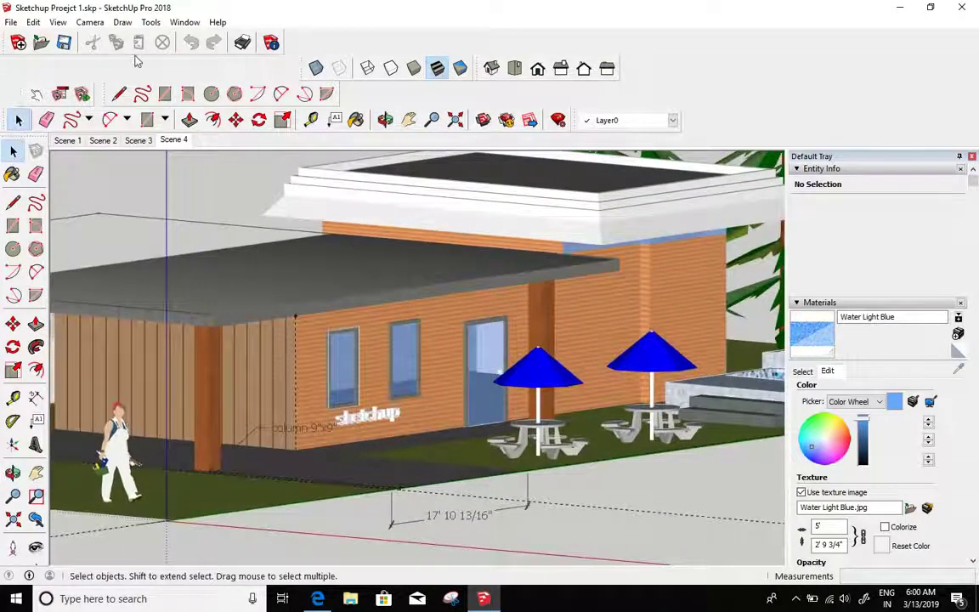
Step: Turn off Extension in the model's edge style and inspect the building's roof and wall edges
left_click(58, 22)
mouse_move(89, 202)
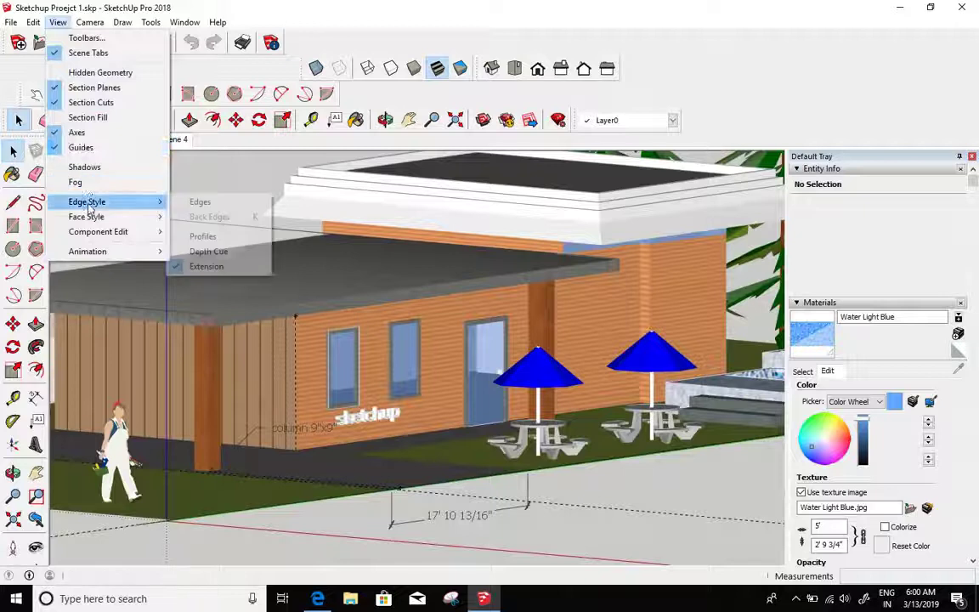
left_click(176, 267)
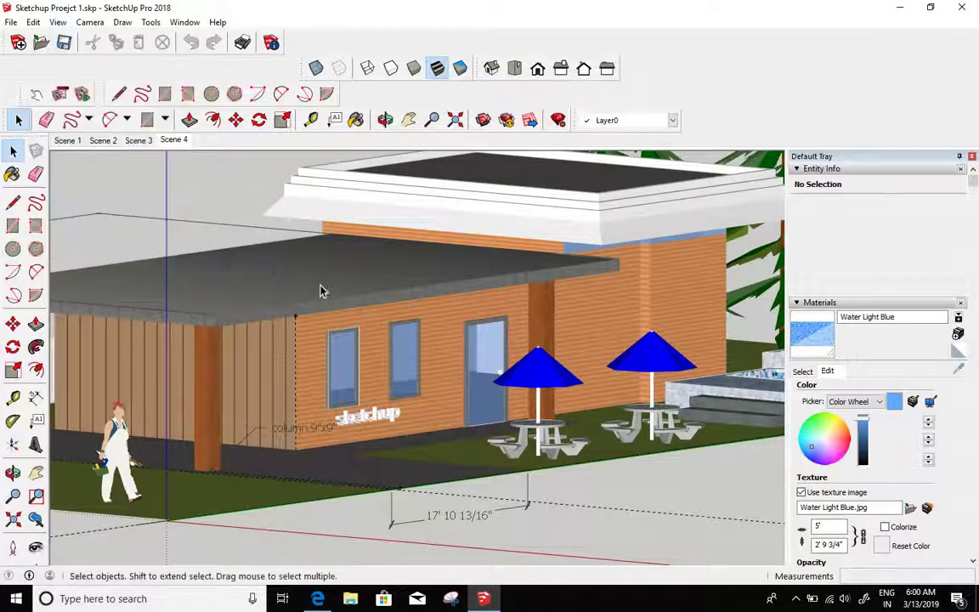
middle_click_drag(321, 288, 293, 272)
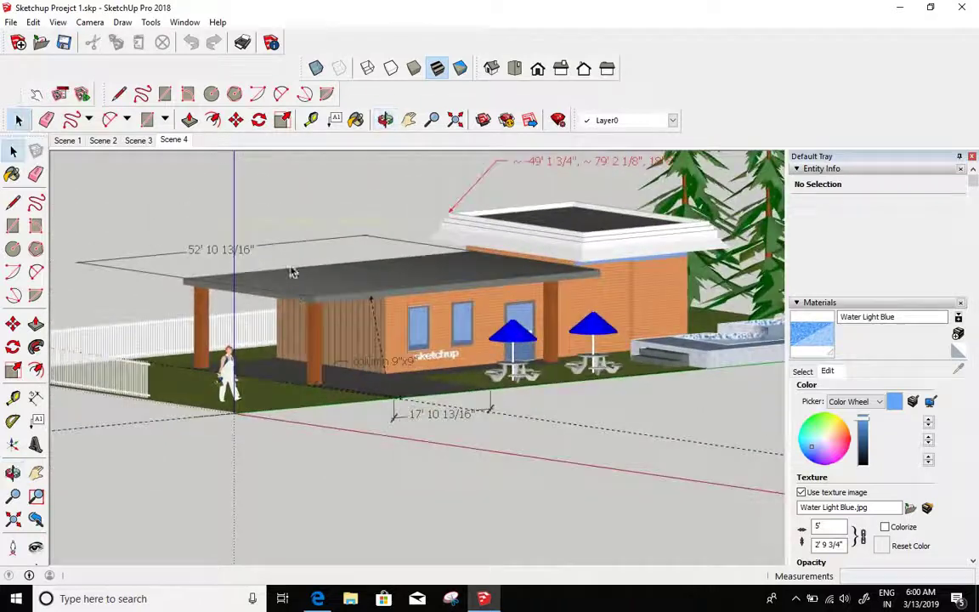
scroll(293, 272, "up", 2)
Step: Turn Extension back on in the edge style to compare how the building's edges are displayed
left_click(58, 22)
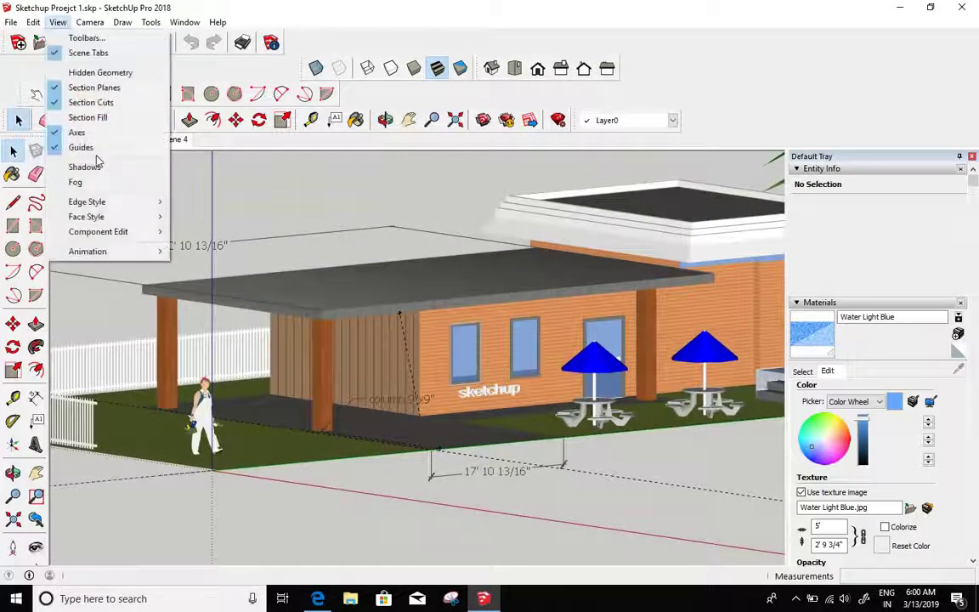
mouse_move(120, 211)
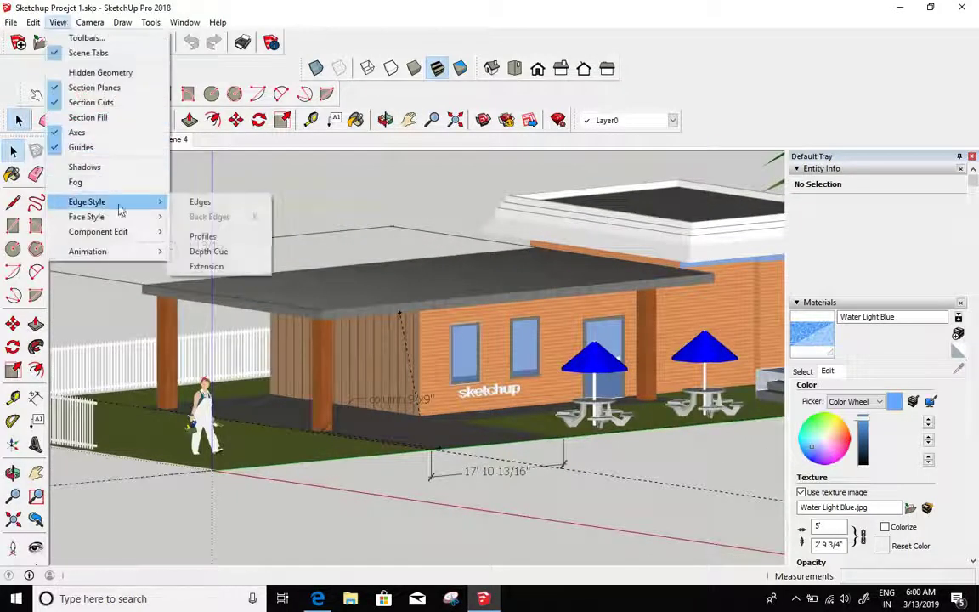
left_click(212, 267)
scroll(270, 290, "down", 3)
middle_click_drag(271, 290, 223, 422)
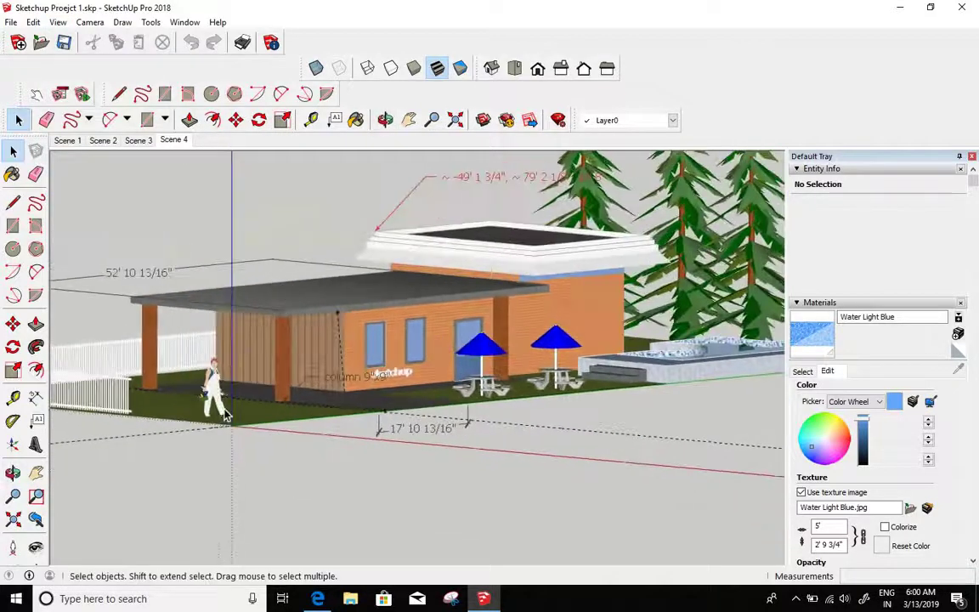
scroll(223, 422, "up", 3)
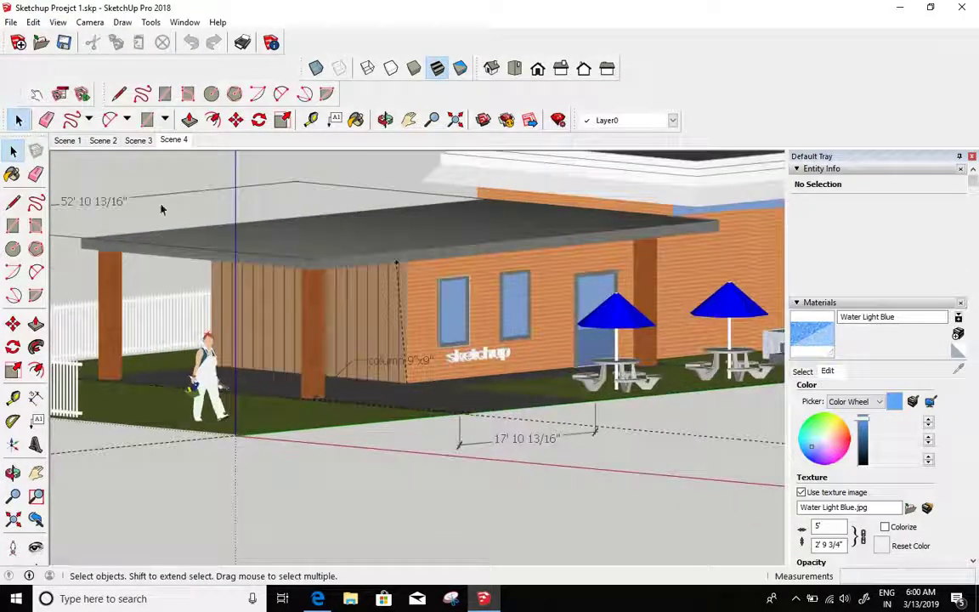
Step: Switch off the Extension edge style again and examine the building without edge effects
left_click(58, 22)
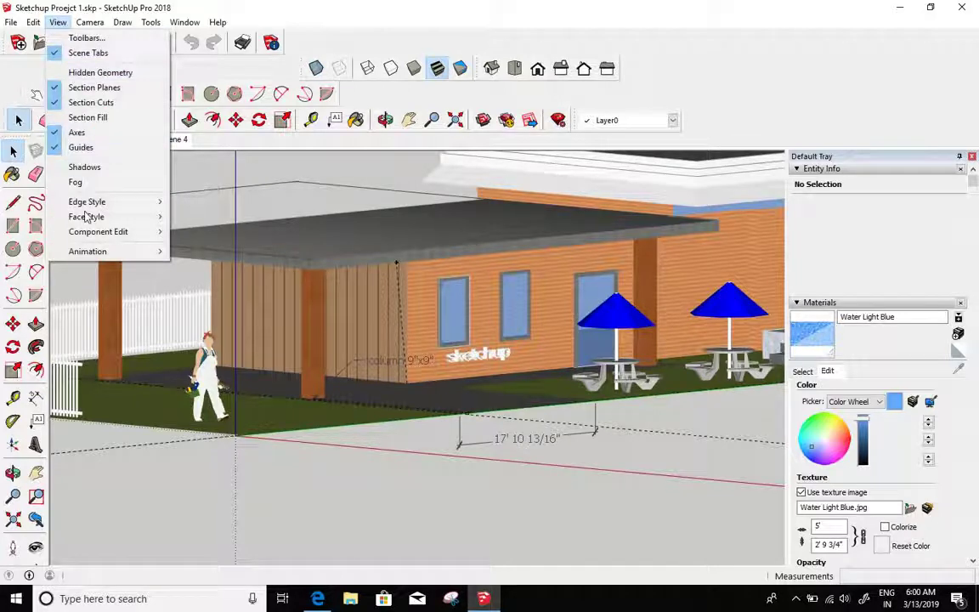
mouse_move(119, 202)
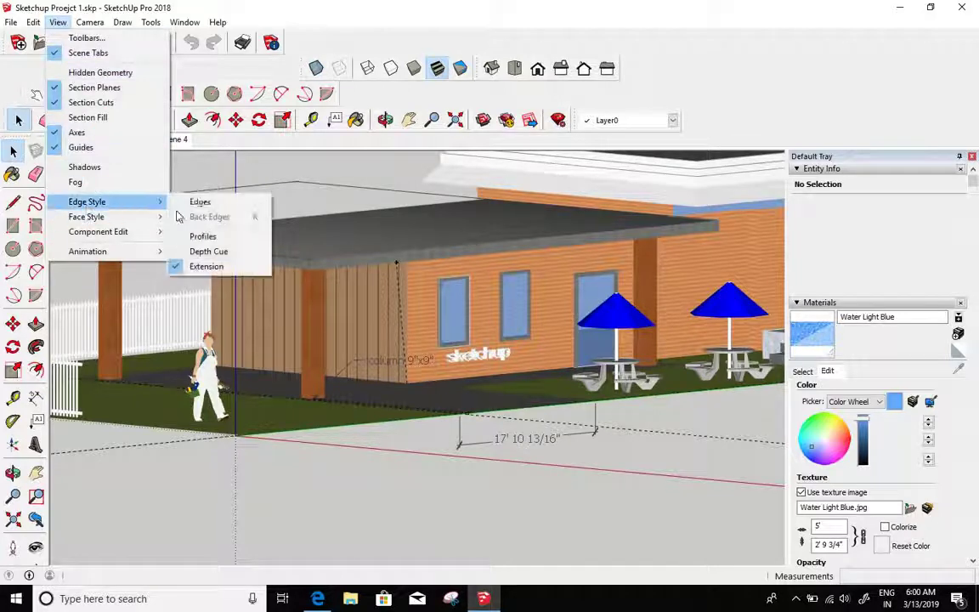
left_click(176, 267)
middle_click_drag(262, 324, 300, 308)
scroll(328, 357, "down", 3)
scroll(291, 320, "up", 2)
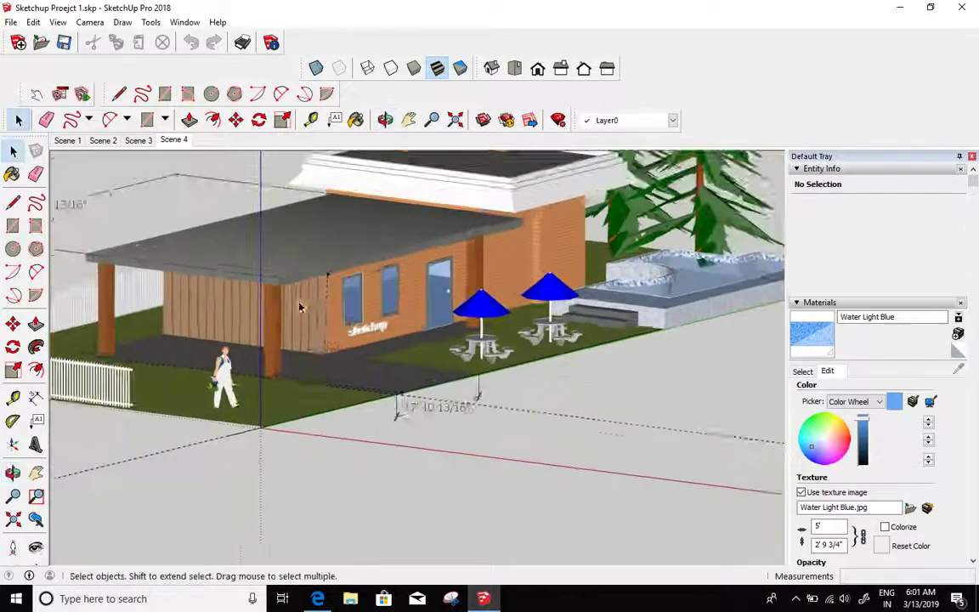
scroll(300, 308, "down", 2)
scroll(317, 291, "up", 2)
scroll(271, 273, "down", 2)
middle_click_drag(271, 272, 253, 251)
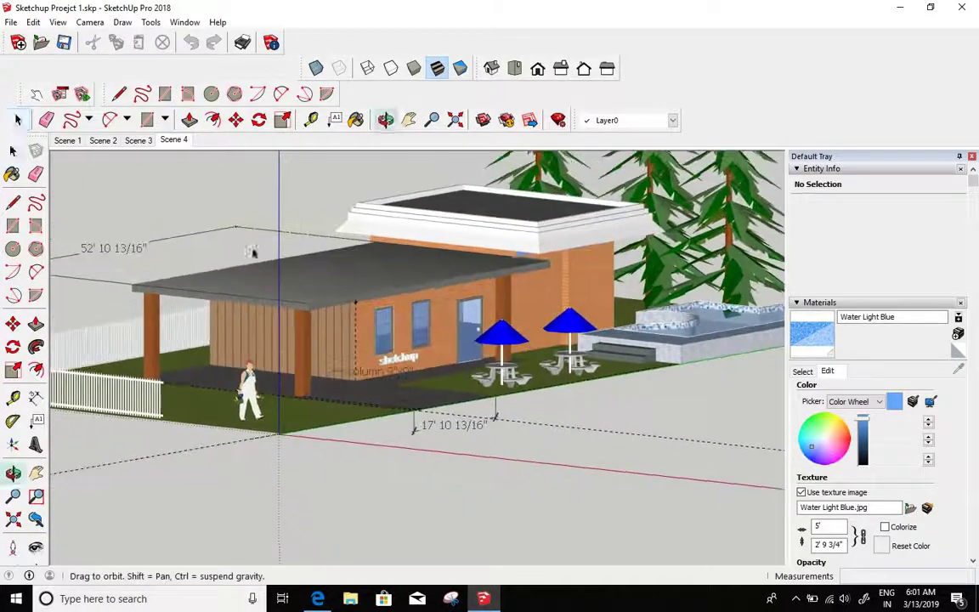
scroll(252, 251, "up", 2)
Step: Switch to the syllabus PDF in Edge, check the Rendering and Animating topics, and return to SketchUp
left_click(317, 599)
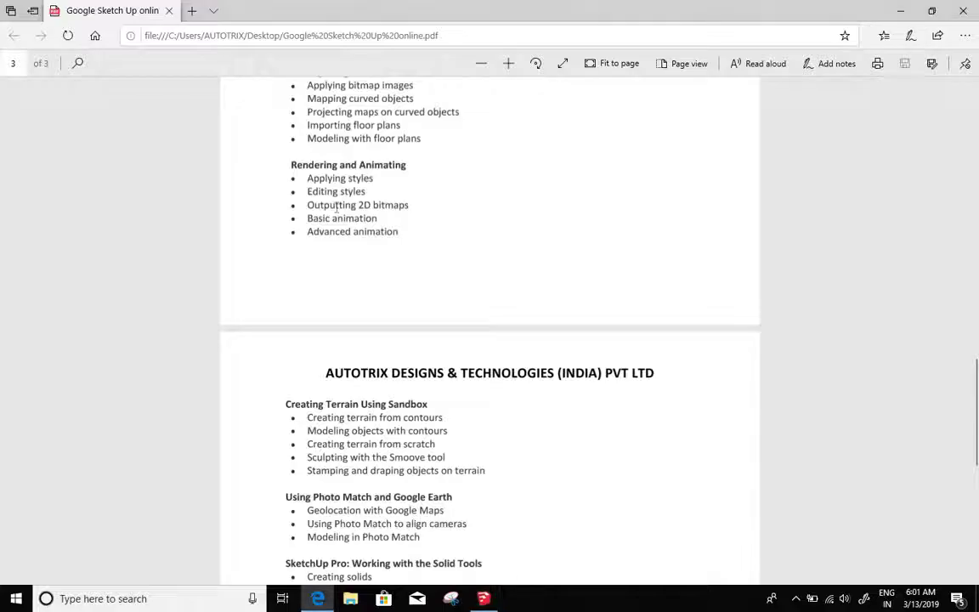
scroll(340, 204, "up", 2)
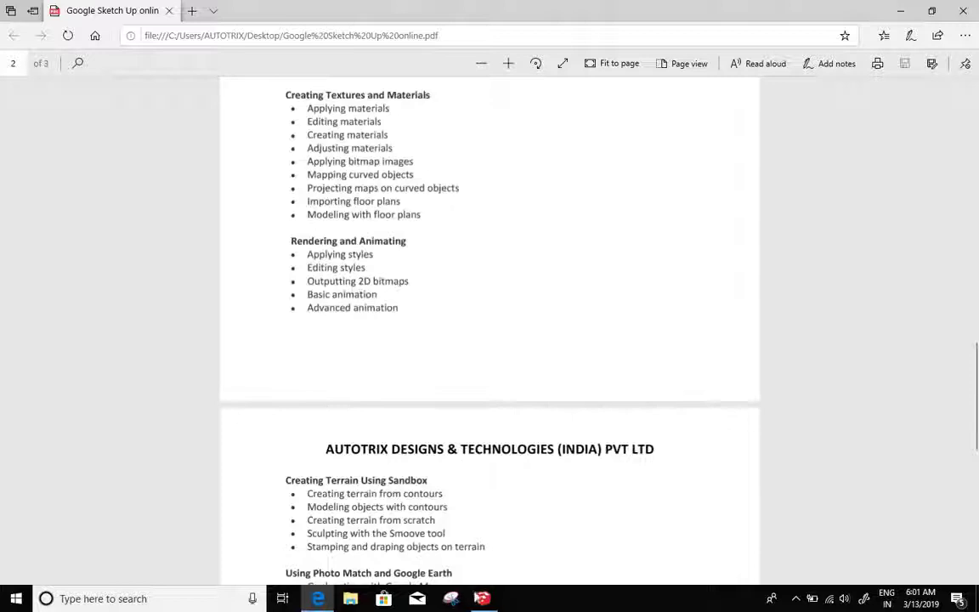
left_click(484, 599)
Step: Frame the whole building together with the umbrellas, trees and pool in an angled perspective view
scroll(363, 337, "down", 2)
mouse_move(367, 339)
middle_mouse_down()
mouse_move(368, 311)
mouse_move(373, 332)
mouse_move(359, 334)
mouse_move(364, 343)
middle_mouse_up()
scroll(372, 345, "down", 2)
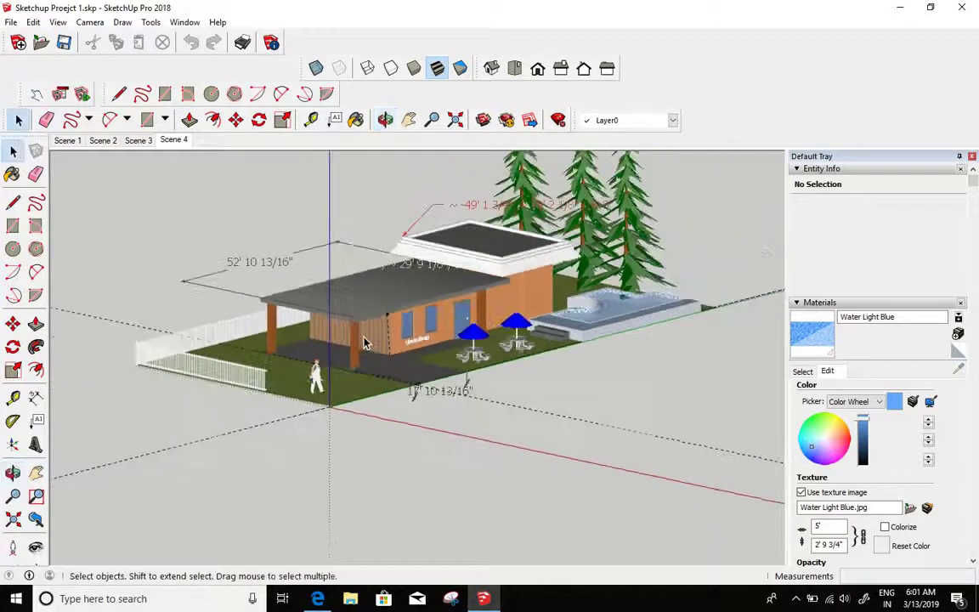
scroll(364, 343, "down", 2)
scroll(428, 192, "up", 4)
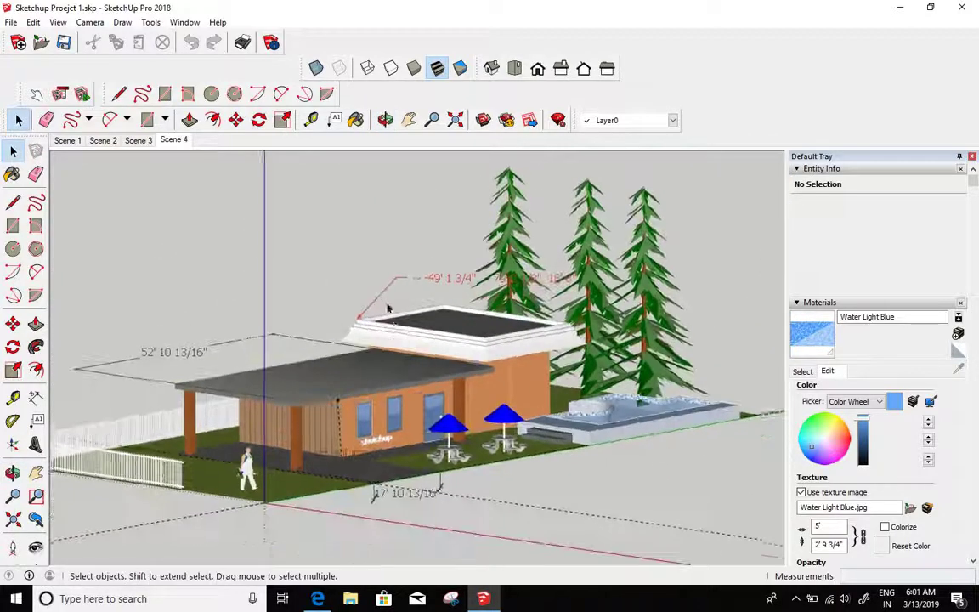
scroll(328, 491, "down", 1)
scroll(367, 448, "up", 3)
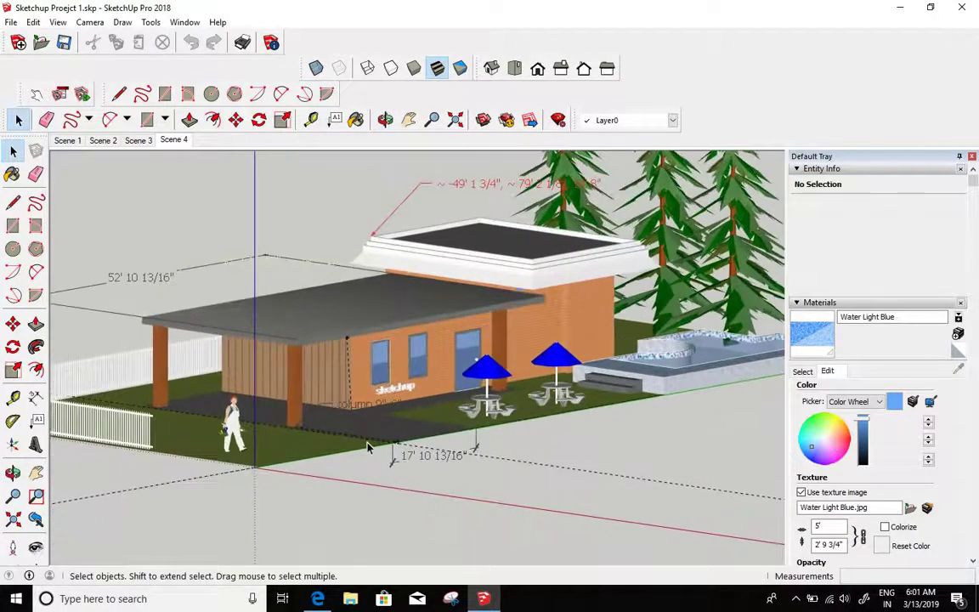
scroll(367, 448, "down", 1)
scroll(457, 339, "up", 1)
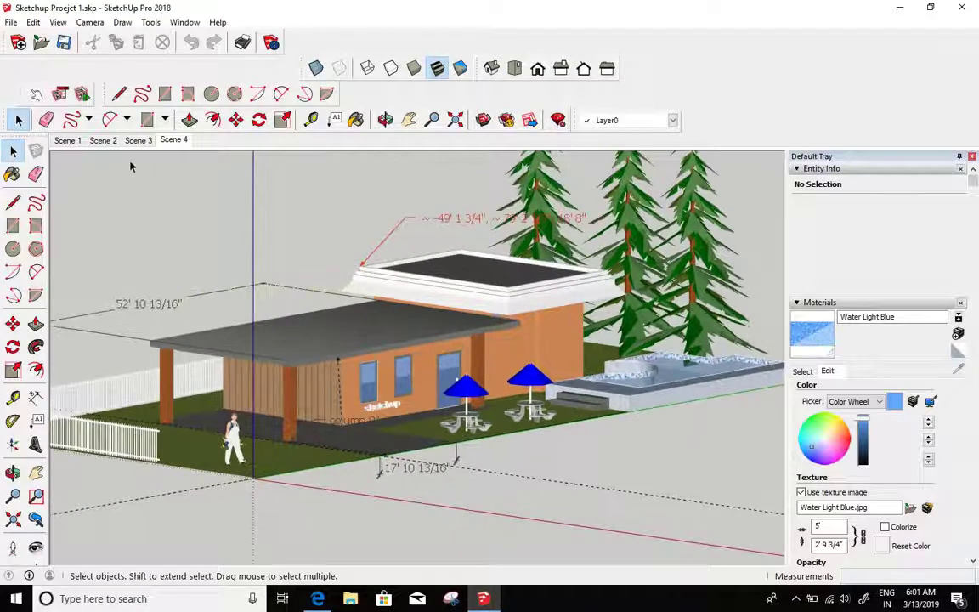
Step: Export the current view as a 2D graphic in JPEG format named project1 to the Desktop
left_click(10, 23)
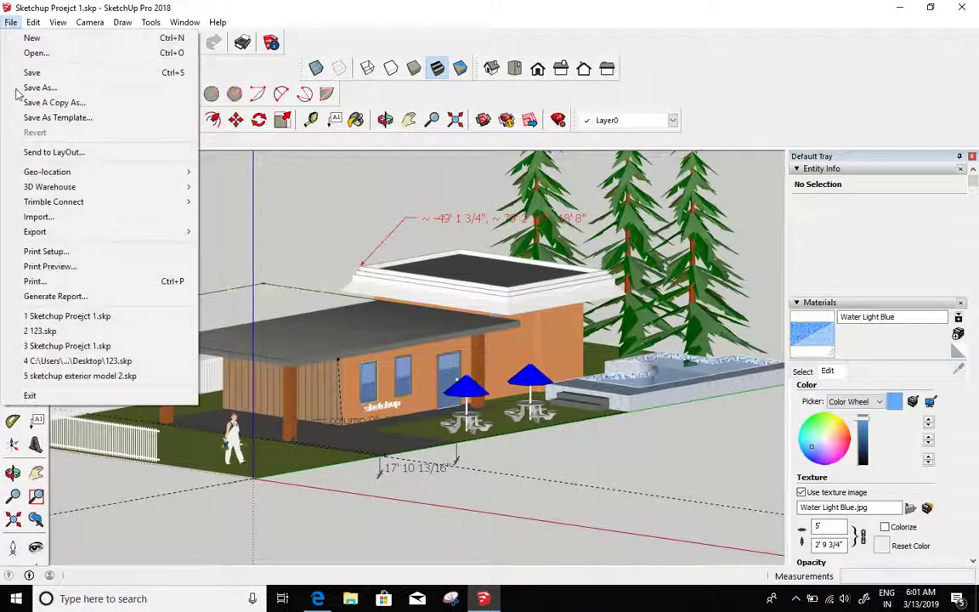
mouse_move(51, 231)
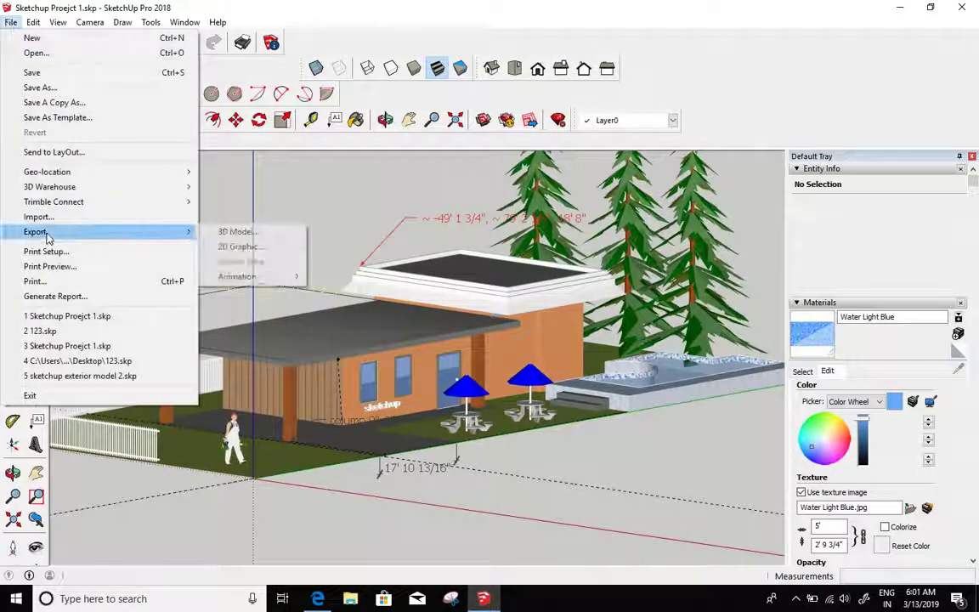
left_click(242, 248)
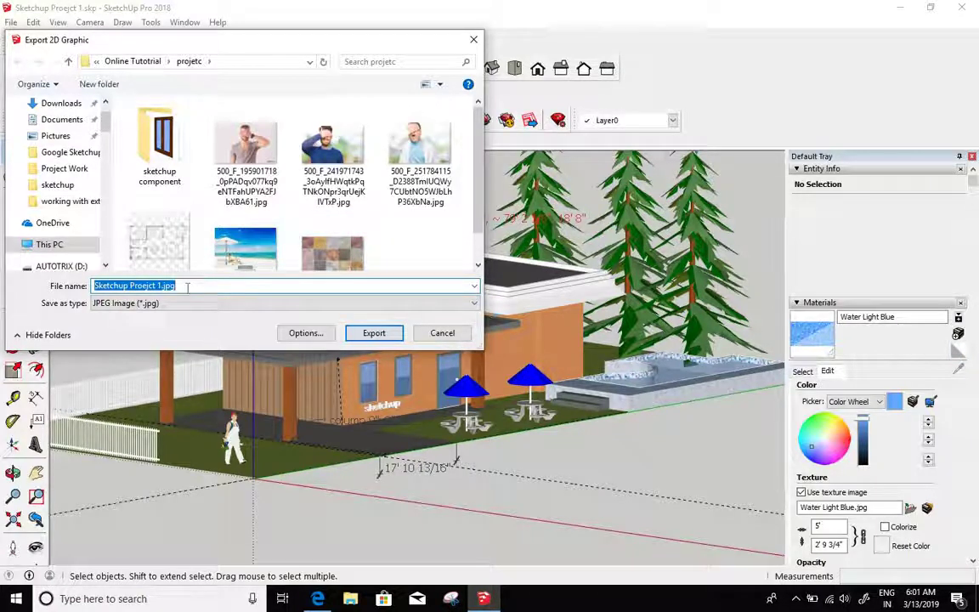
type("project1")
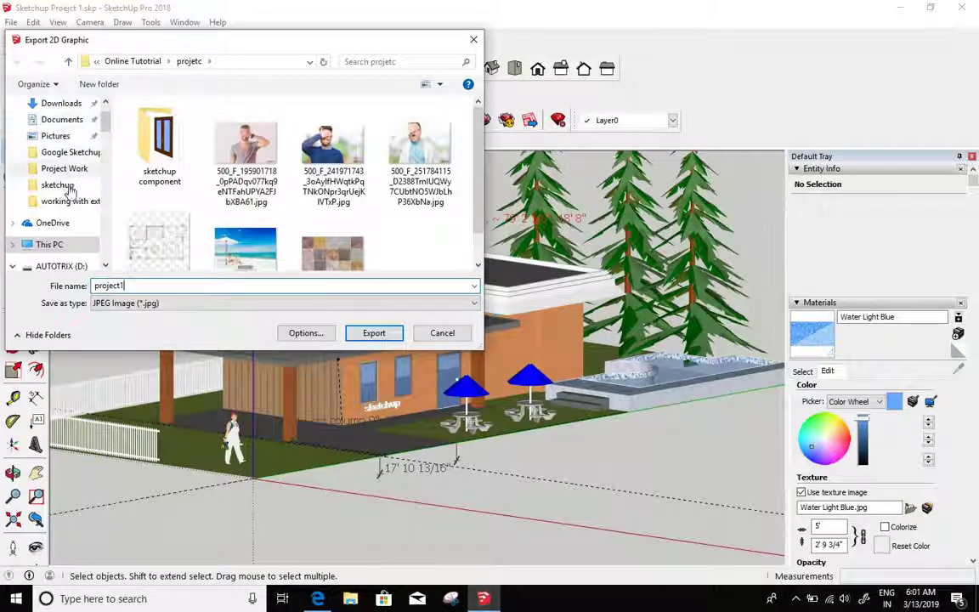
scroll(89, 121, "up", 1)
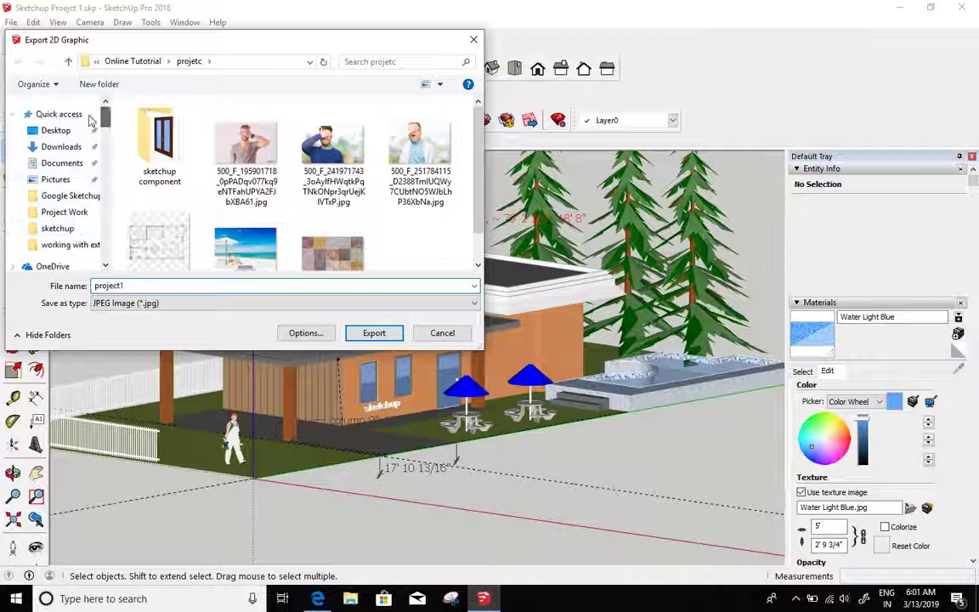
left_click(68, 130)
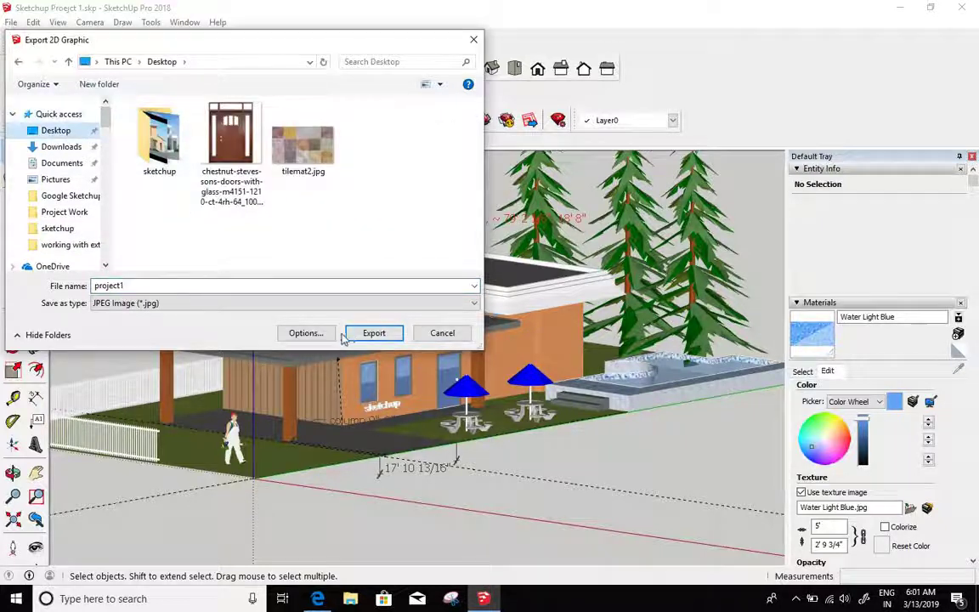
left_click(373, 333)
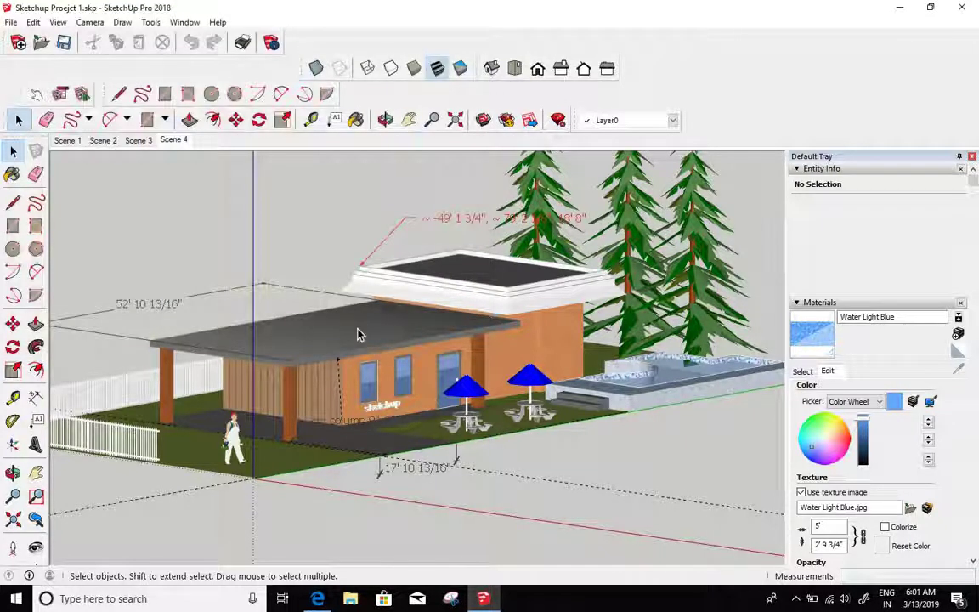
Step: Minimize the open windows and view the exported project1.jpg from the desktop in Photos
left_click(900, 11)
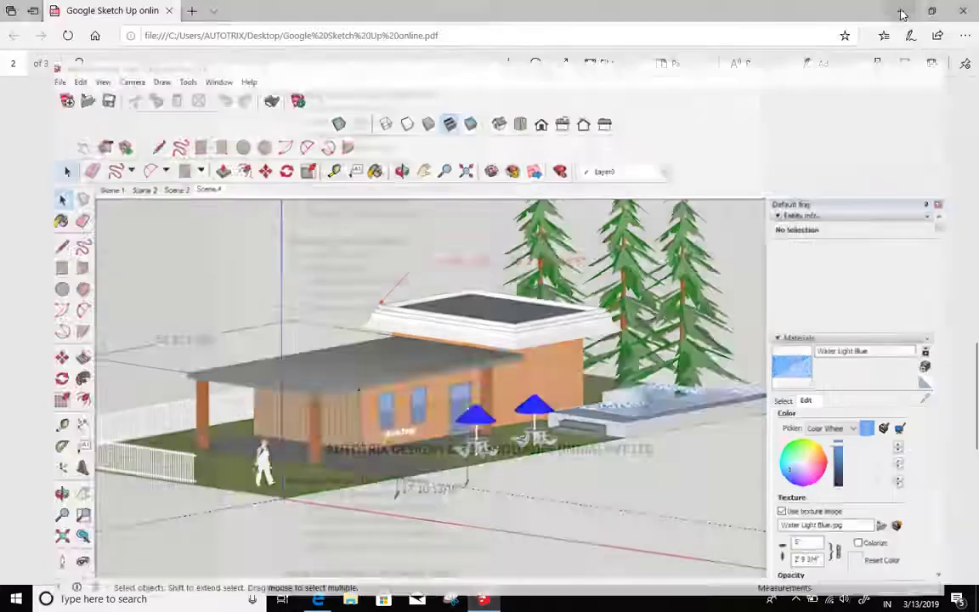
left_click(905, 11)
double_click(125, 134)
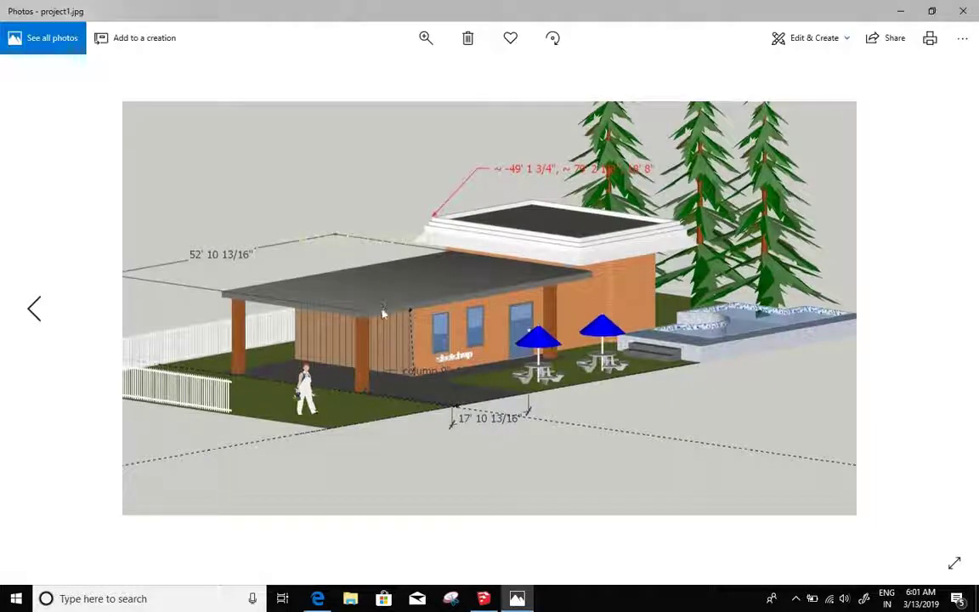
scroll(426, 342, "up", 1)
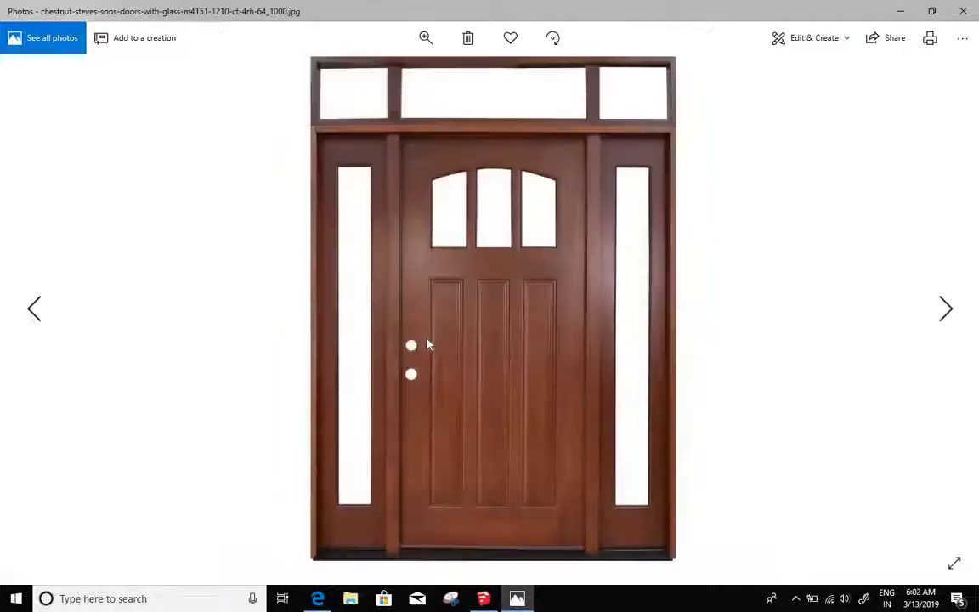
scroll(427, 342, "down", 1)
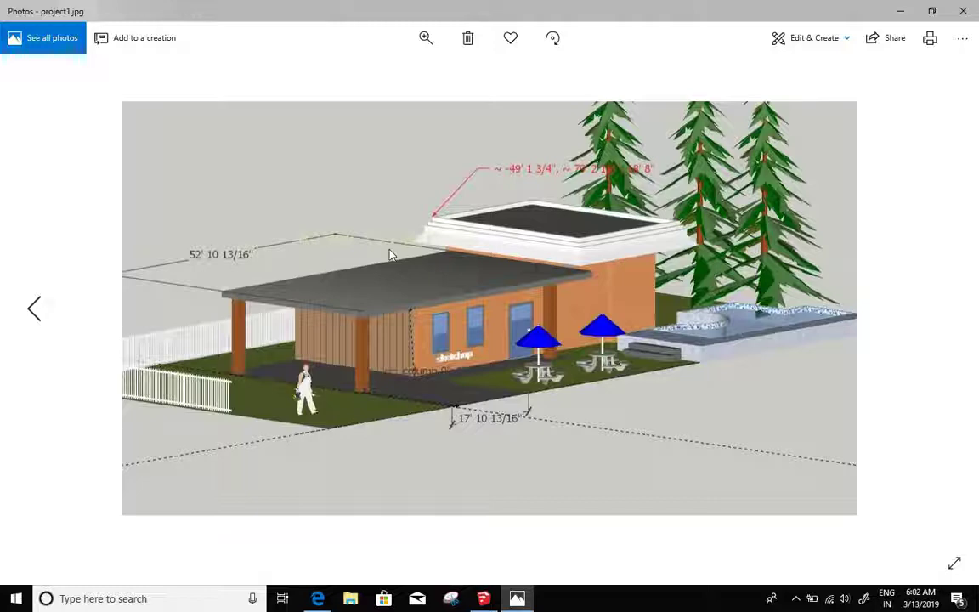
Step: Minimize the image viewer and switch to the syllabus PDF in Edge to review the Rendering and Animating topics
left_click(901, 12)
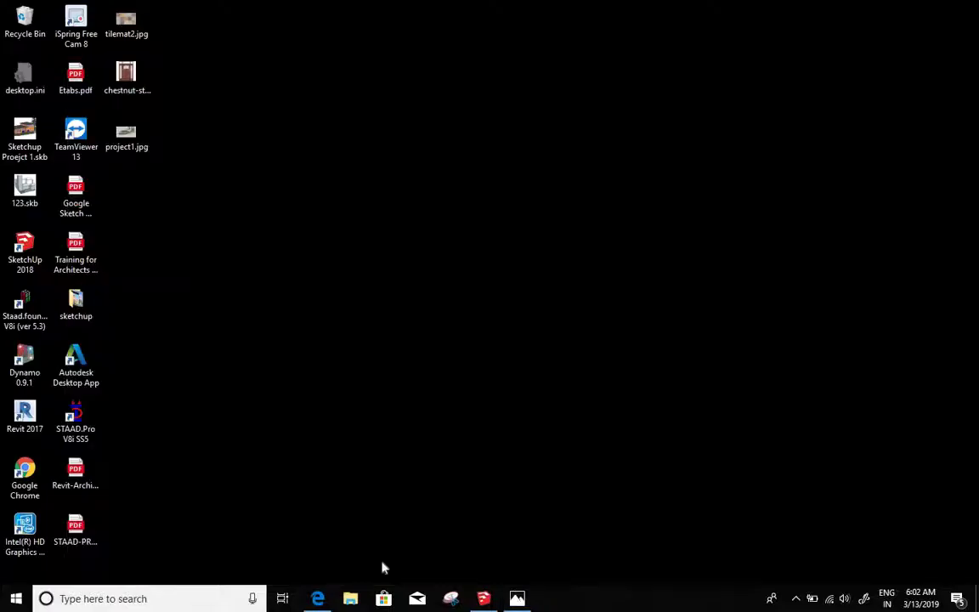
left_click(321, 599)
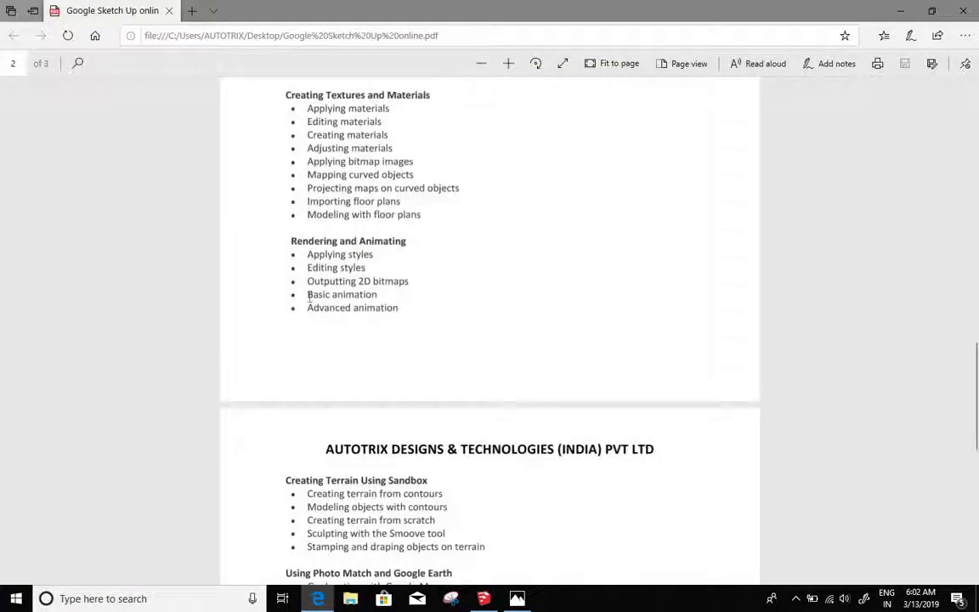
Step: Highlight the Basic animation topic in the syllabus and switch back to the building model in SketchUp
left_click_drag(308, 296, 377, 295)
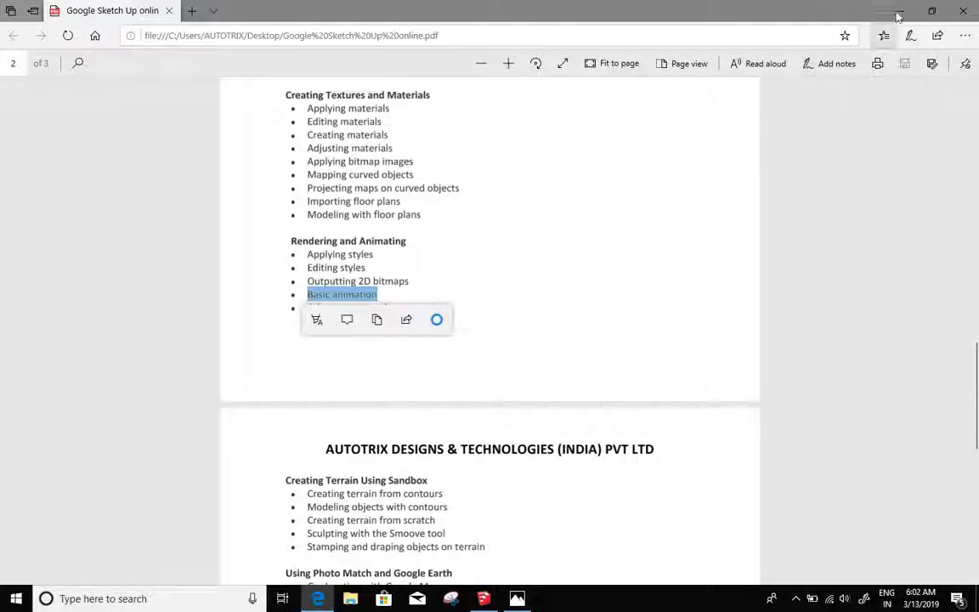
left_click(484, 598)
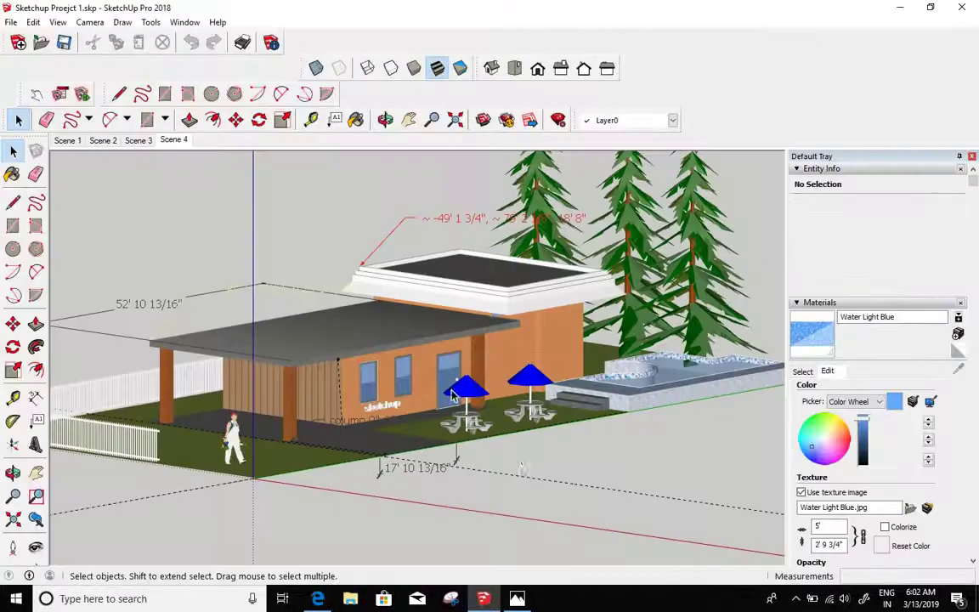
middle_click_drag(520, 457, 419, 469)
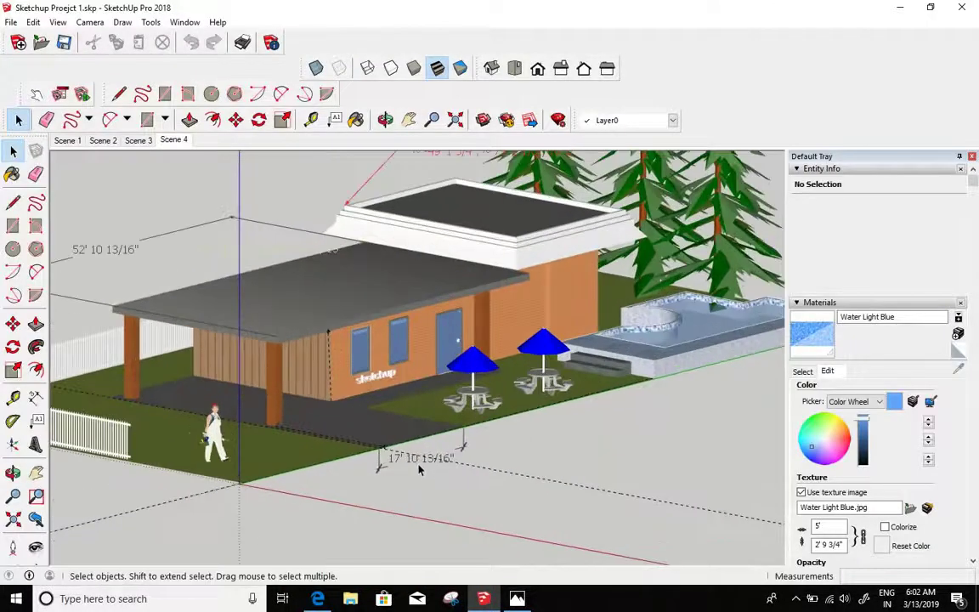
Step: Explode the component that contains the building and its surroundings
left_click(419, 466)
scroll(436, 461, "down", 2)
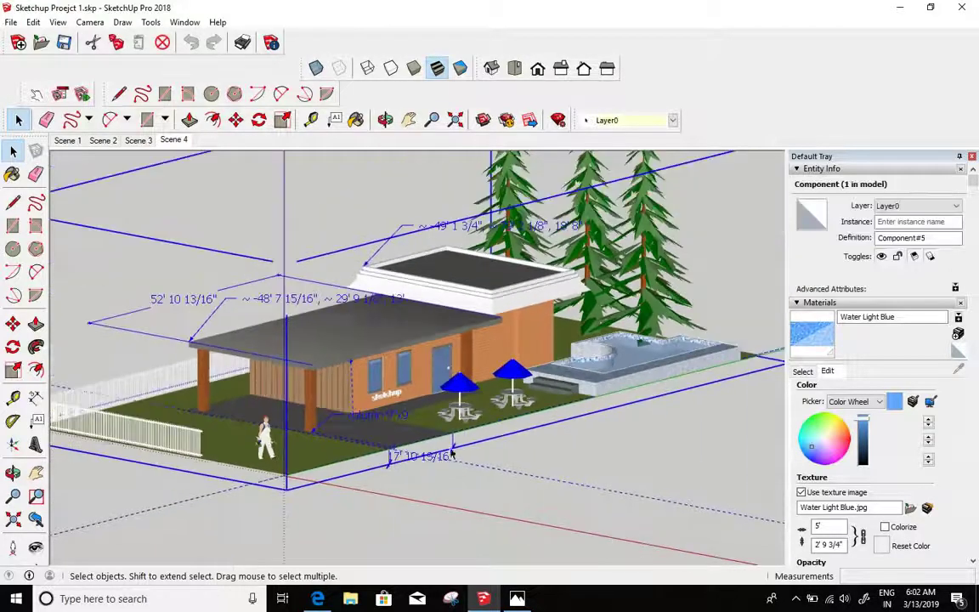
scroll(465, 447, "up", 2)
left_click(466, 447)
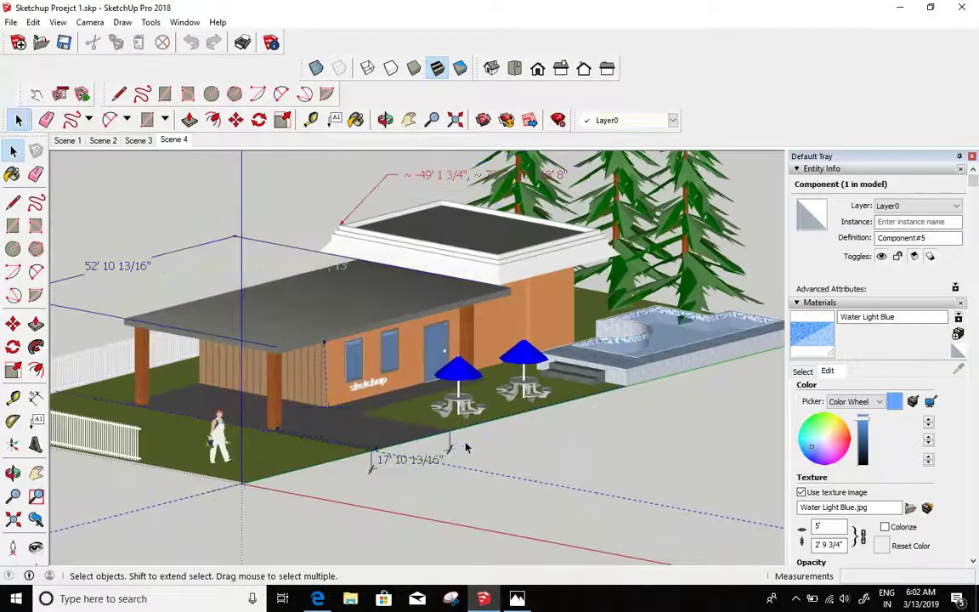
left_click(358, 421)
right_click(359, 422)
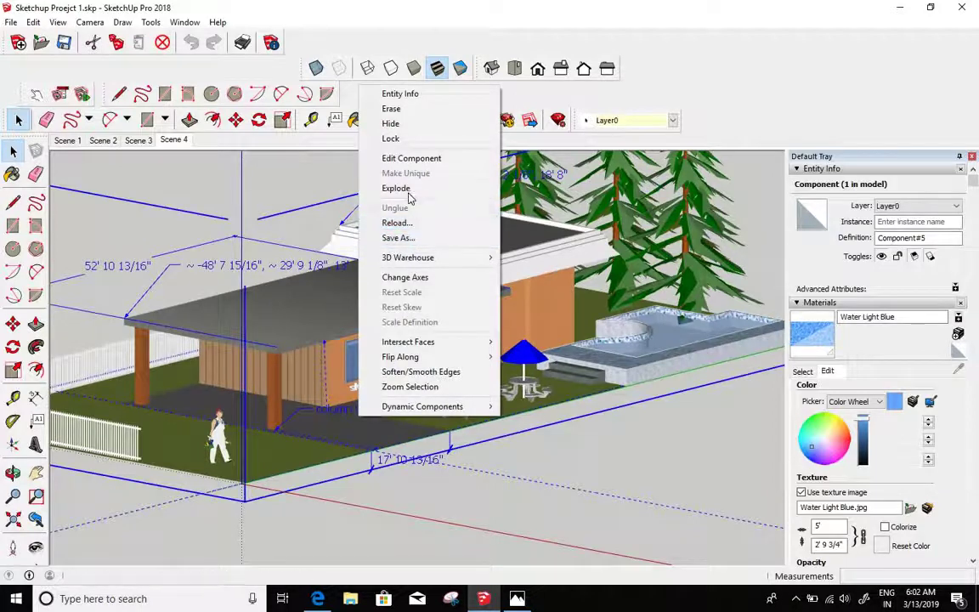
left_click(396, 188)
Step: Collapse Entity Info and Materials and expand the Scenes list, with the whole building in an angled view
middle_click_drag(317, 301, 396, 419)
left_click(400, 406)
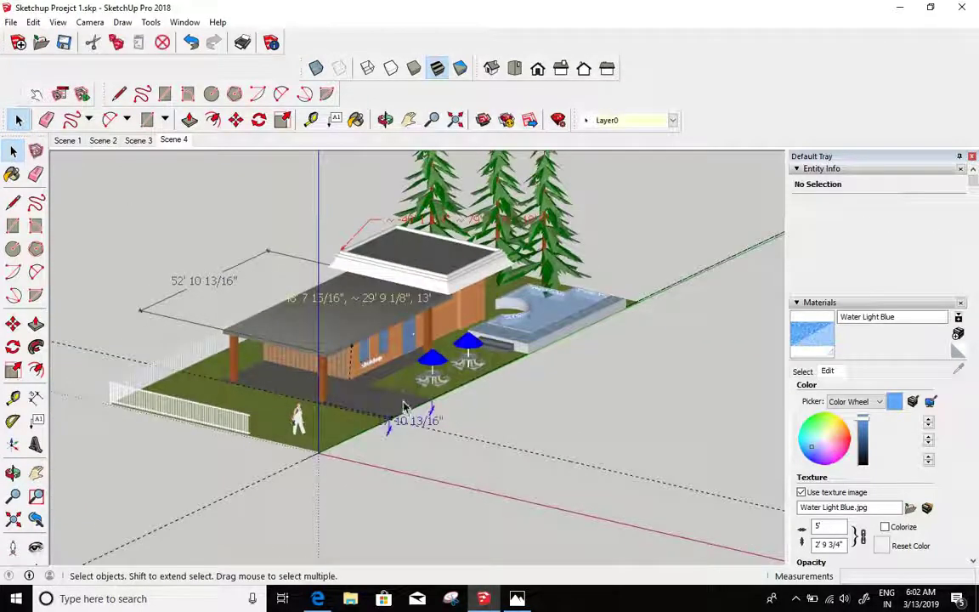
middle_click_drag(464, 411, 491, 380)
left_click(476, 398)
scroll(360, 391, "up", 6)
scroll(428, 417, "down", 2)
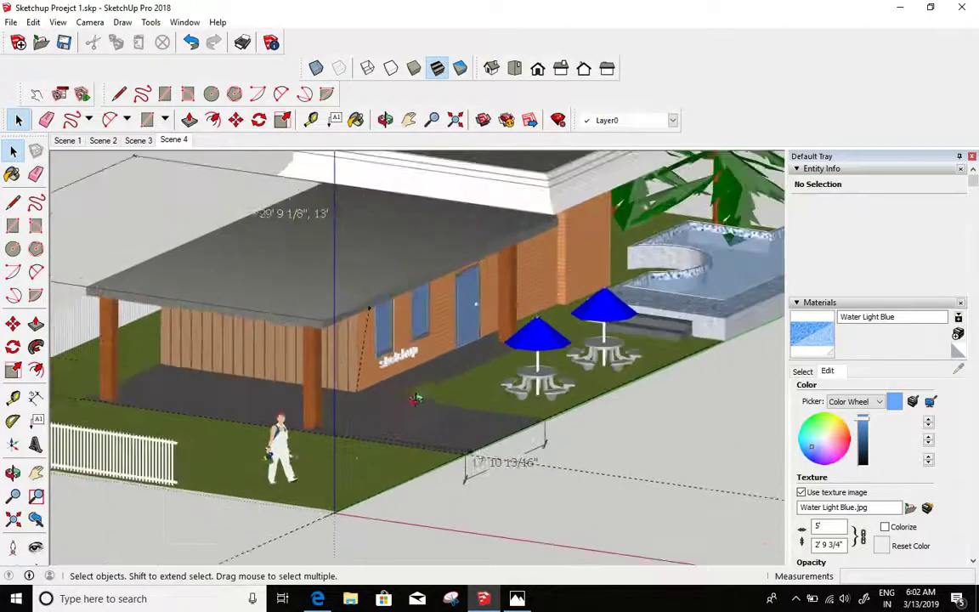
middle_click_drag(425, 414, 413, 397)
scroll(413, 398, "down", 1)
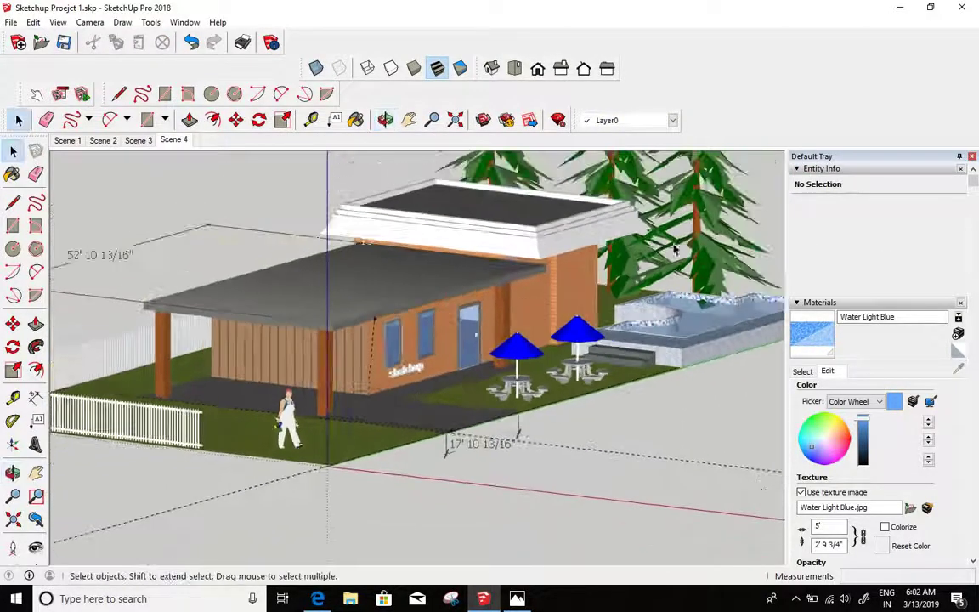
left_click(797, 168)
left_click(798, 182)
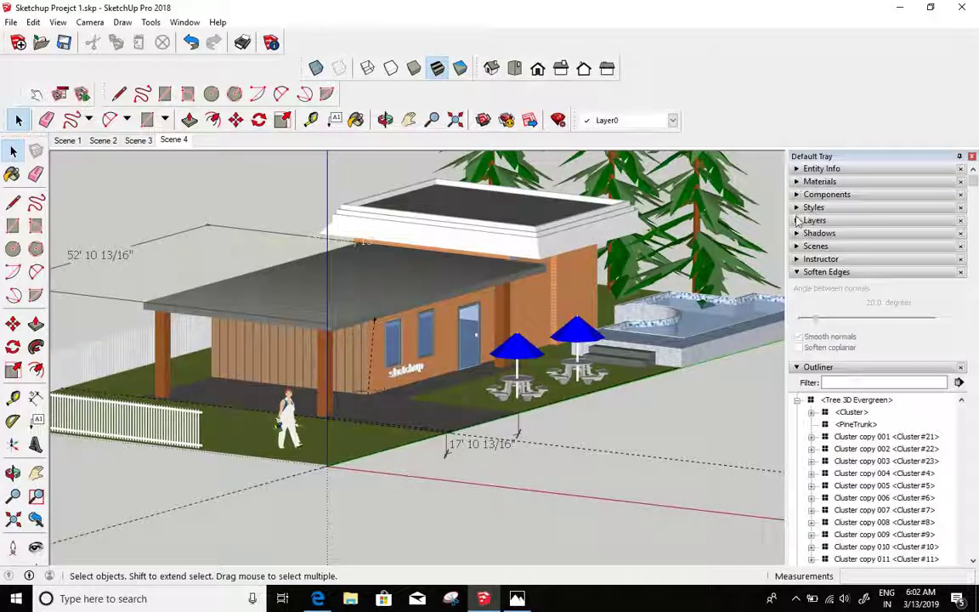
left_click(796, 246)
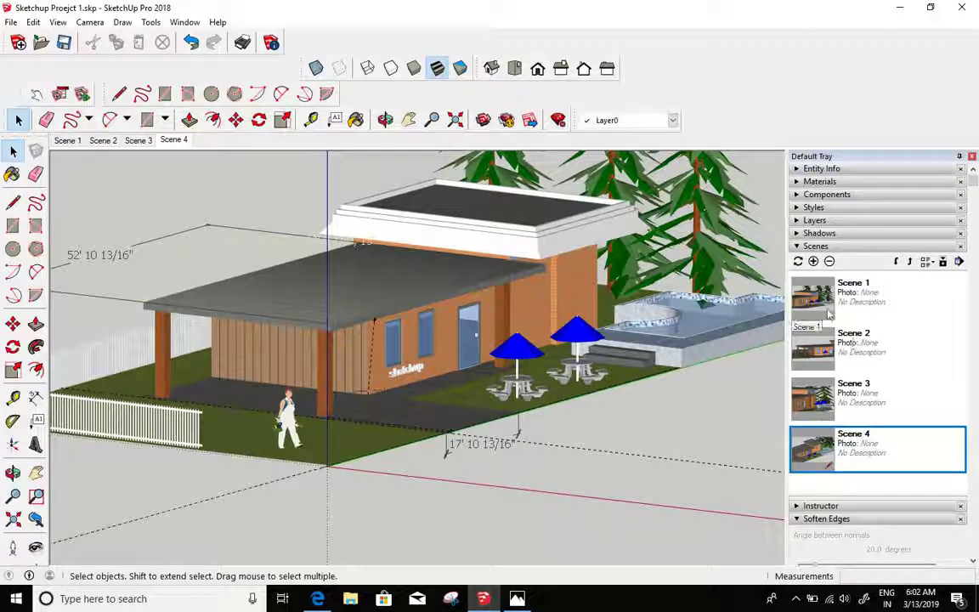
Step: Delete all existing scenes, Scene 1 through Scene 4
left_click(827, 308)
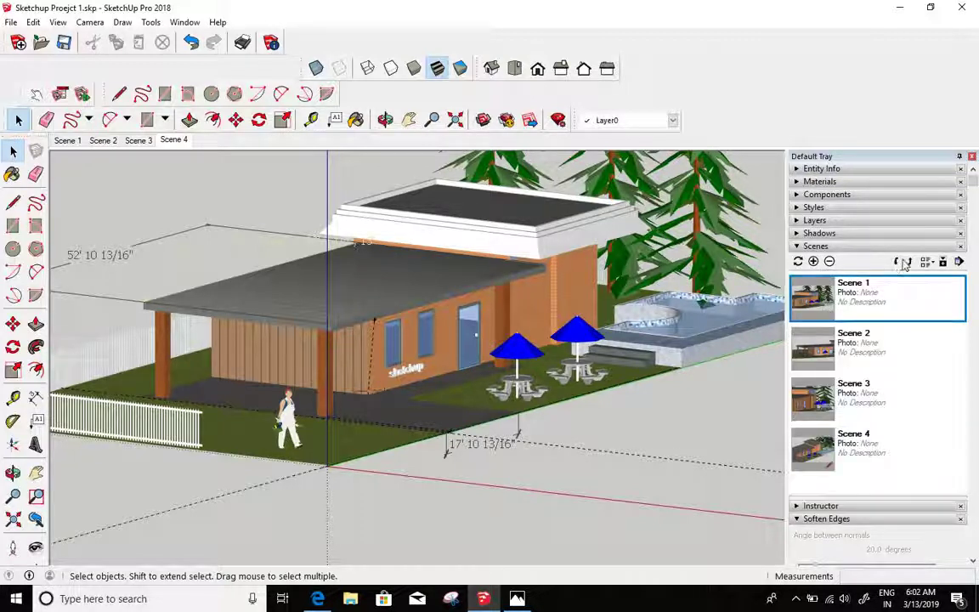
left_click(830, 261)
key("Return")
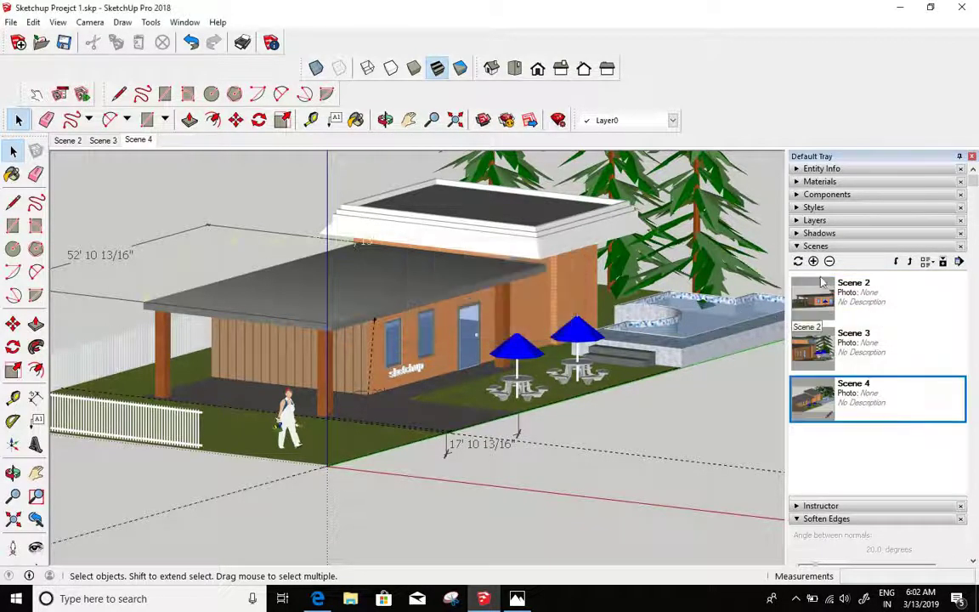
left_click(829, 262)
key("Return")
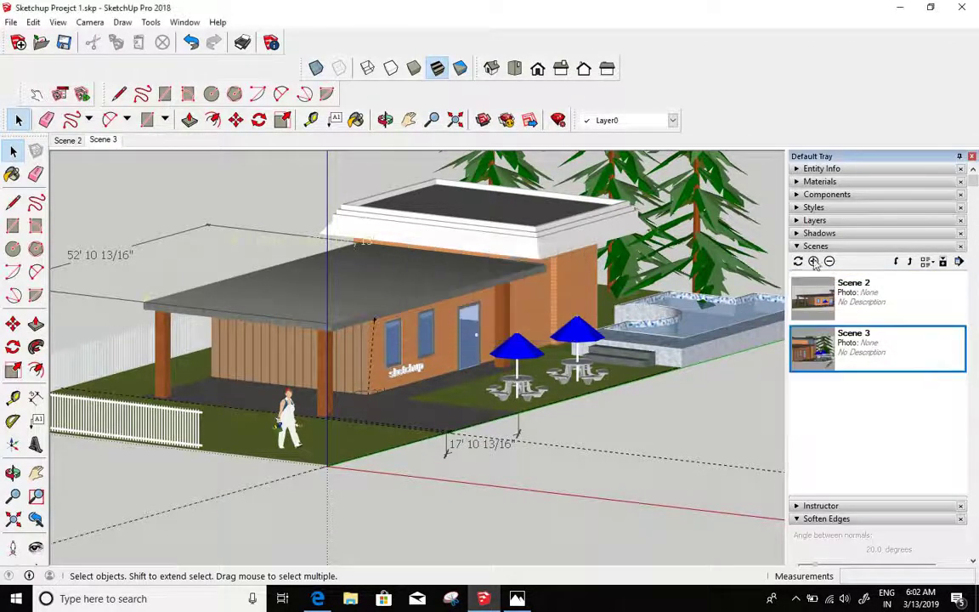
left_click(829, 261)
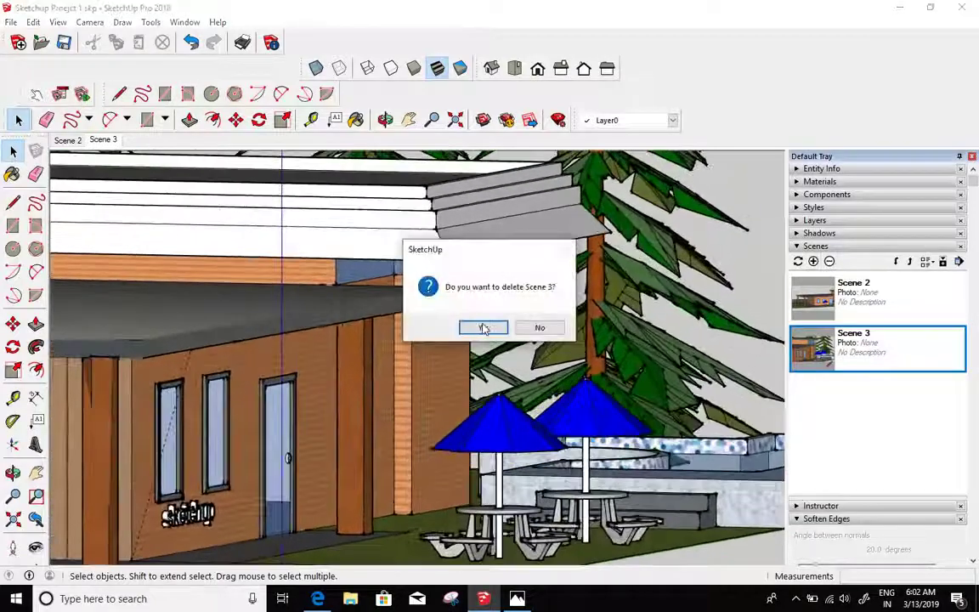
left_click(485, 327)
left_click(830, 261)
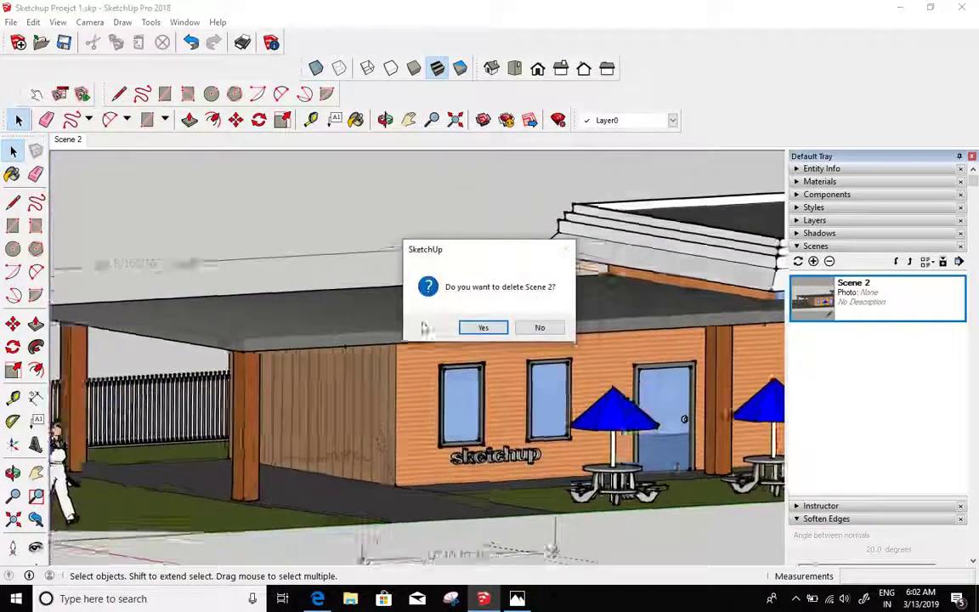
left_click(481, 325)
Step: Enable the Camera toolbar to make its positioning and walk tools available
middle_click_drag(461, 363, 418, 360)
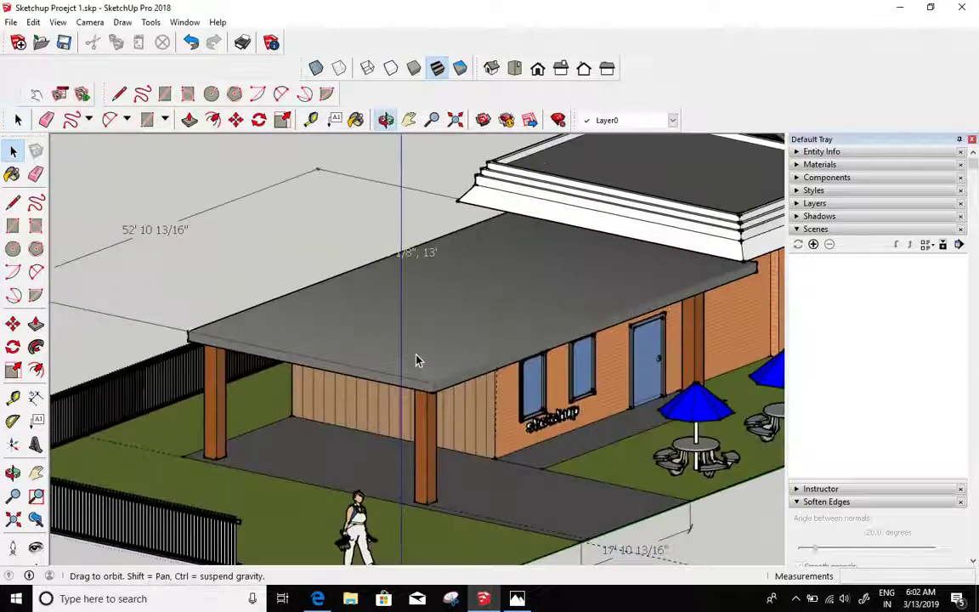
scroll(416, 358, "down", 4)
middle_click_drag(549, 441, 561, 433)
scroll(559, 434, "up", 4)
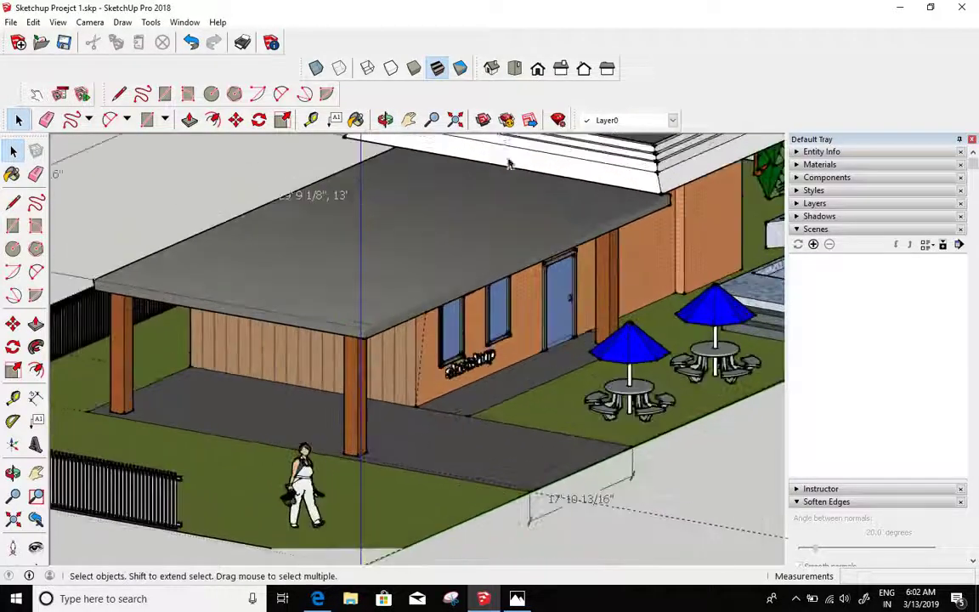
left_click(88, 23)
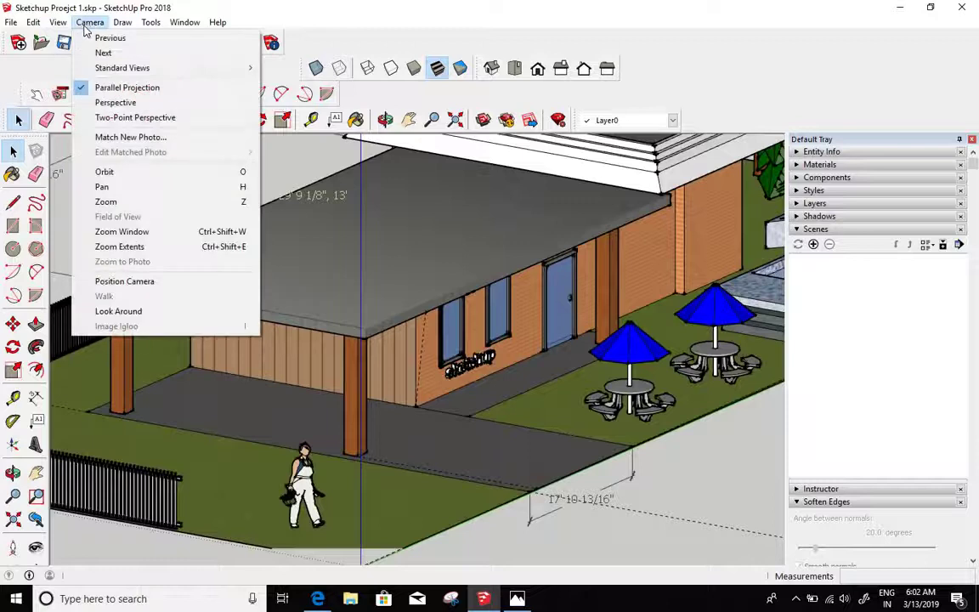
left_click(67, 153)
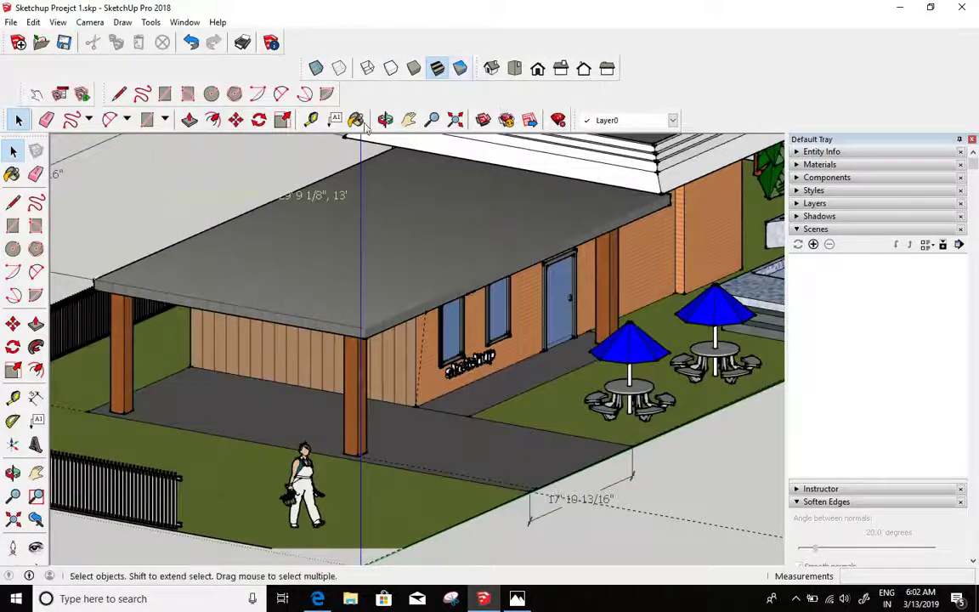
left_click(57, 22)
left_click(65, 39)
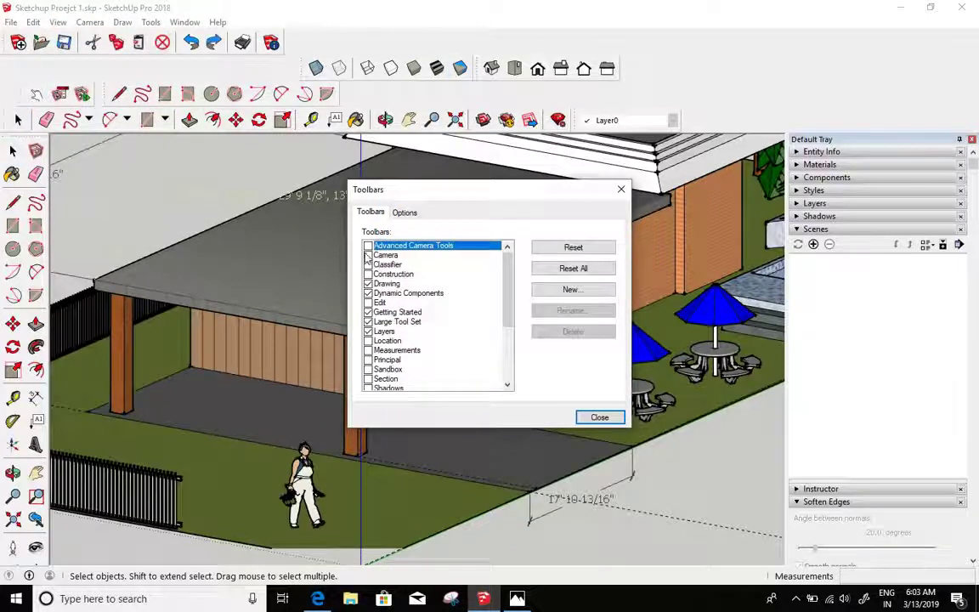
left_click(368, 255)
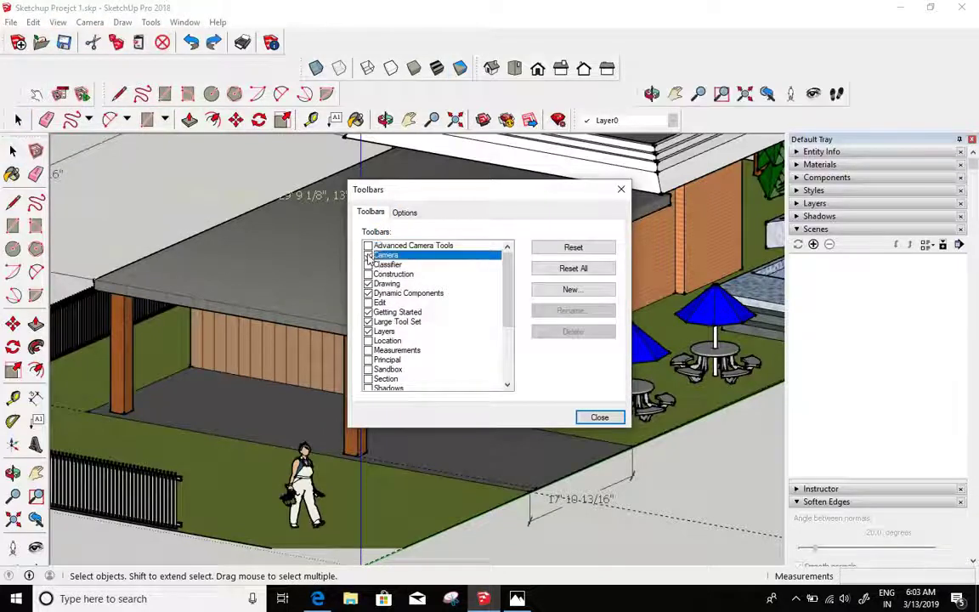
left_click(598, 418)
Step: Position the camera at a 5' 6" height in front of the building, close in on the sketchup lettering and door, and add a scene
left_click(791, 94)
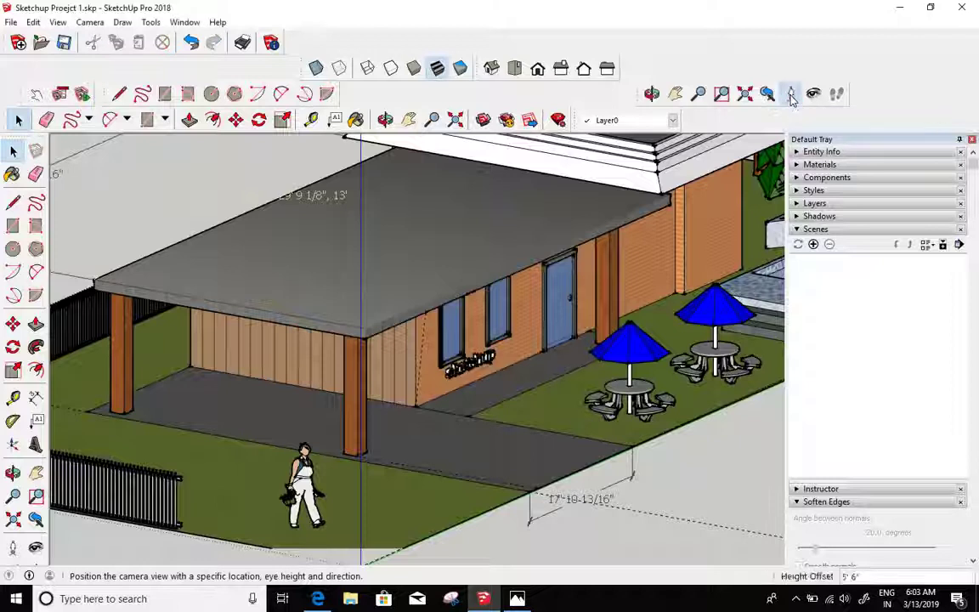
left_click(480, 496)
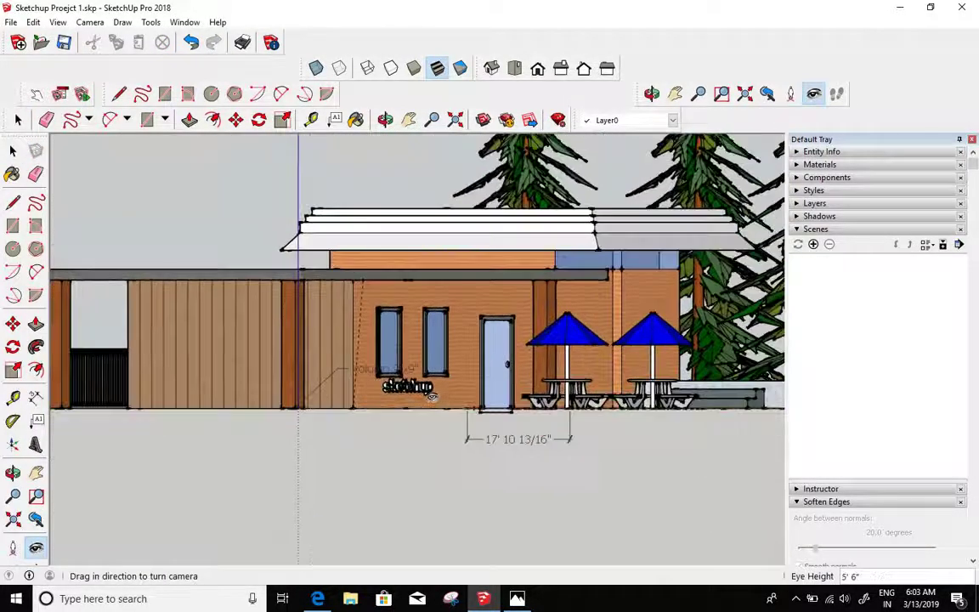
middle_click_drag(425, 393, 503, 448)
scroll(503, 448, "up", 8)
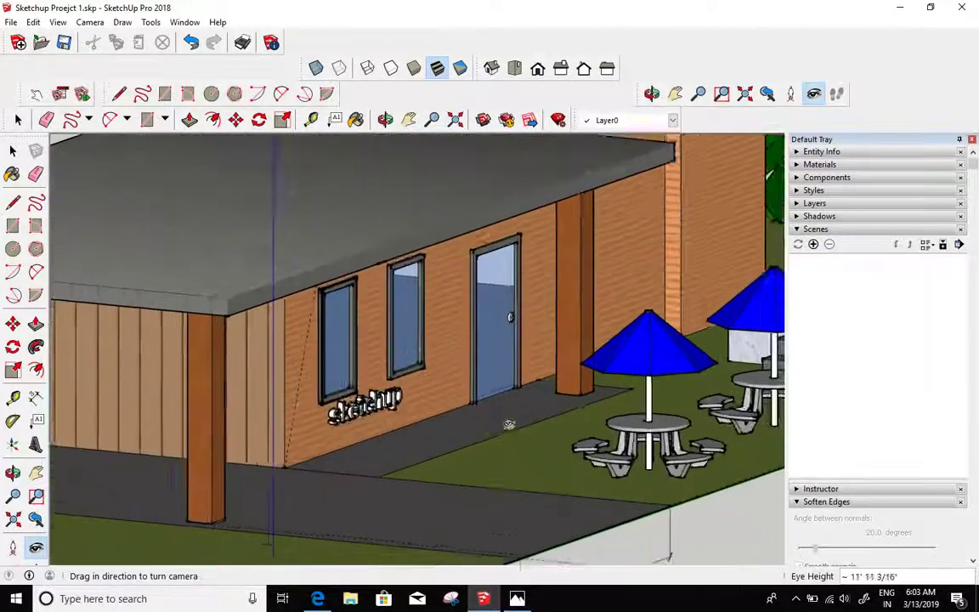
scroll(509, 420, "up", 3)
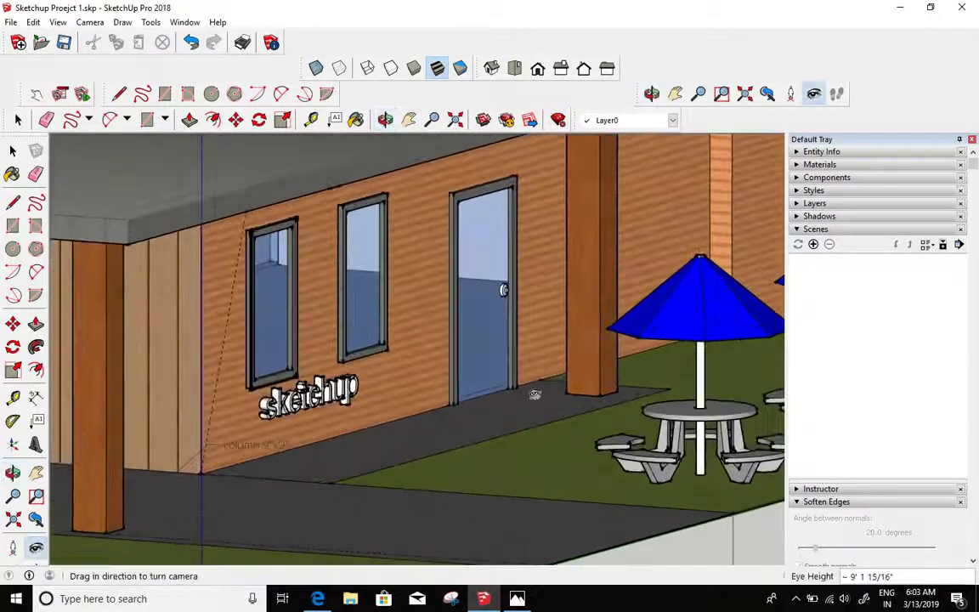
left_click(813, 245)
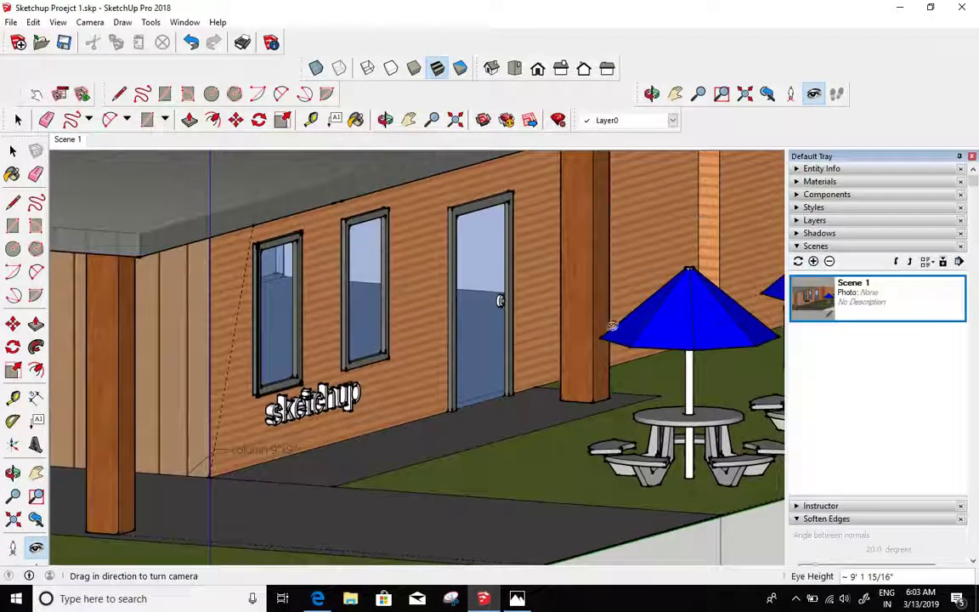
Step: Move the view along the facade toward the door and the wooden column beyond it, and add a second scene
scroll(512, 446, "up", 1)
scroll(574, 419, "up", 1)
middle_click_drag(580, 415, 630, 423)
scroll(703, 352, "up", 3)
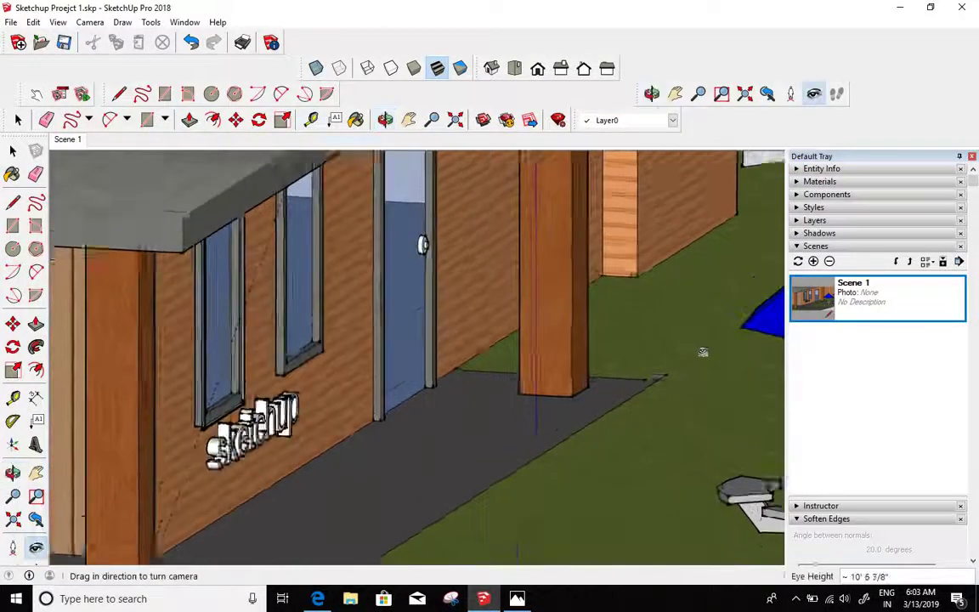
mouse_move(688, 374)
middle_mouse_down()
mouse_move(690, 354)
mouse_move(680, 363)
middle_mouse_up()
scroll(654, 387, "down", 2)
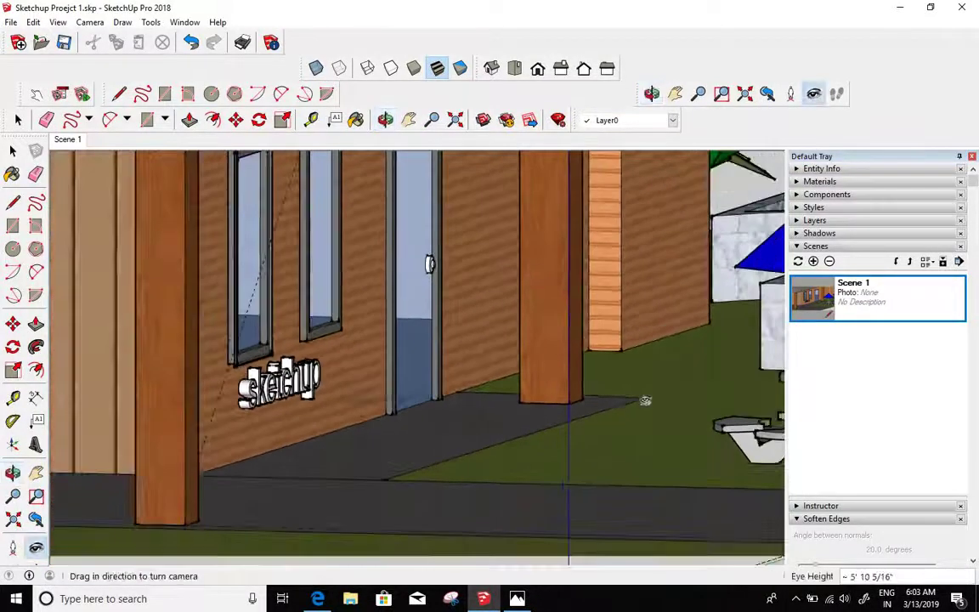
scroll(715, 241, "up", 3)
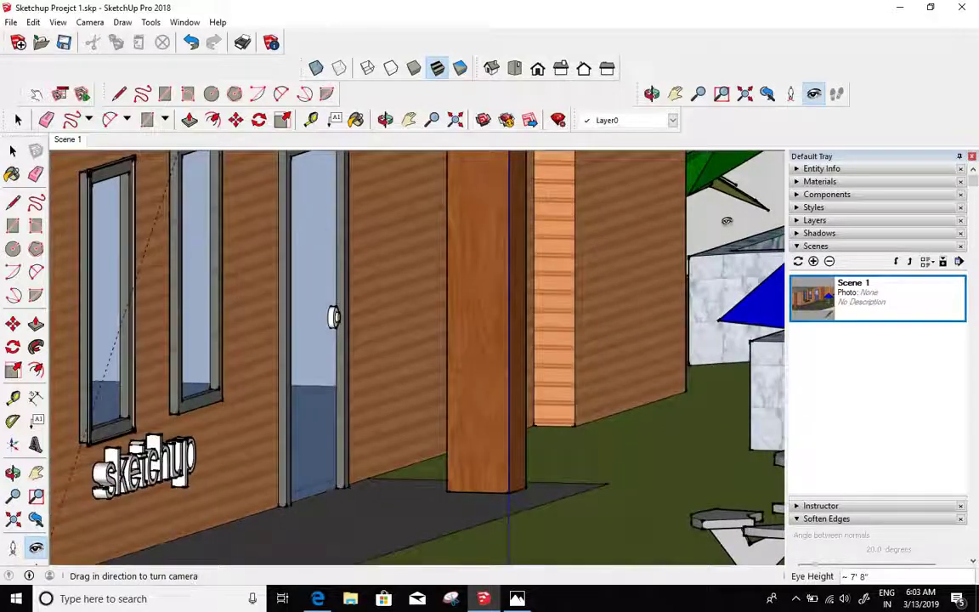
left_click(812, 262)
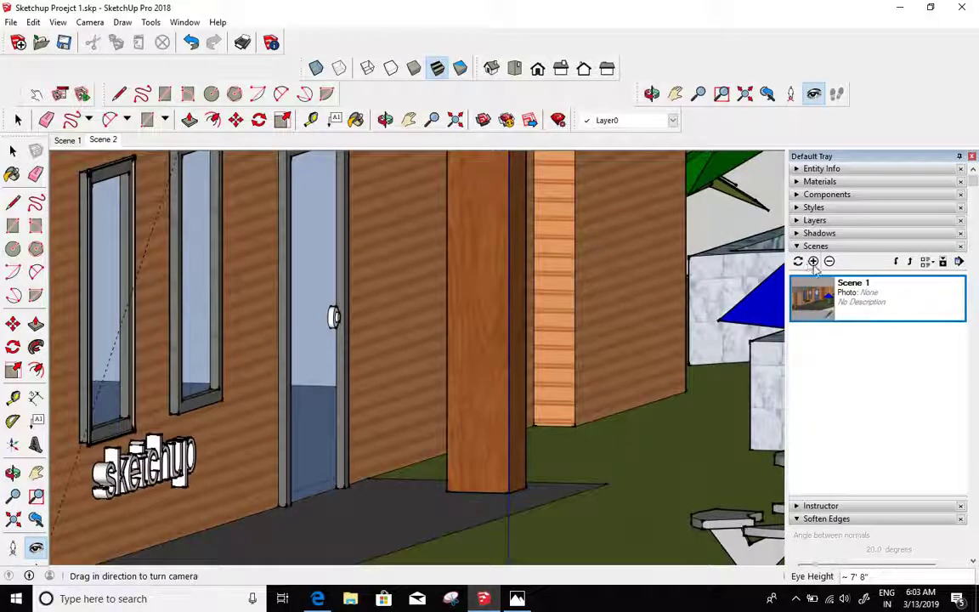
Step: Turn the view around the front columns to face the marble pool walls and add a third scene
mouse_move(557, 371)
middle_mouse_down()
mouse_move(531, 375)
mouse_move(575, 375)
mouse_move(710, 316)
middle_mouse_up()
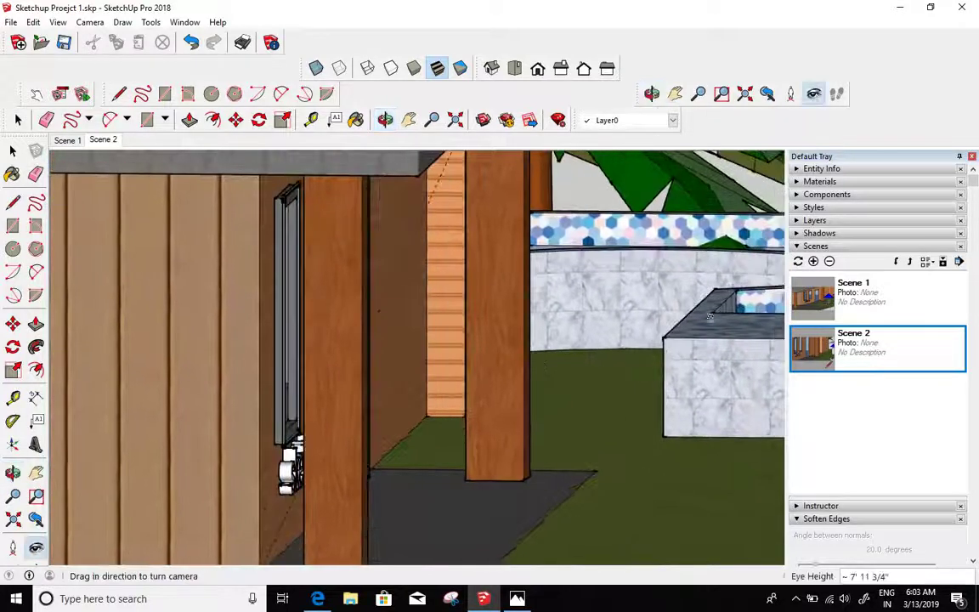
left_click(813, 262)
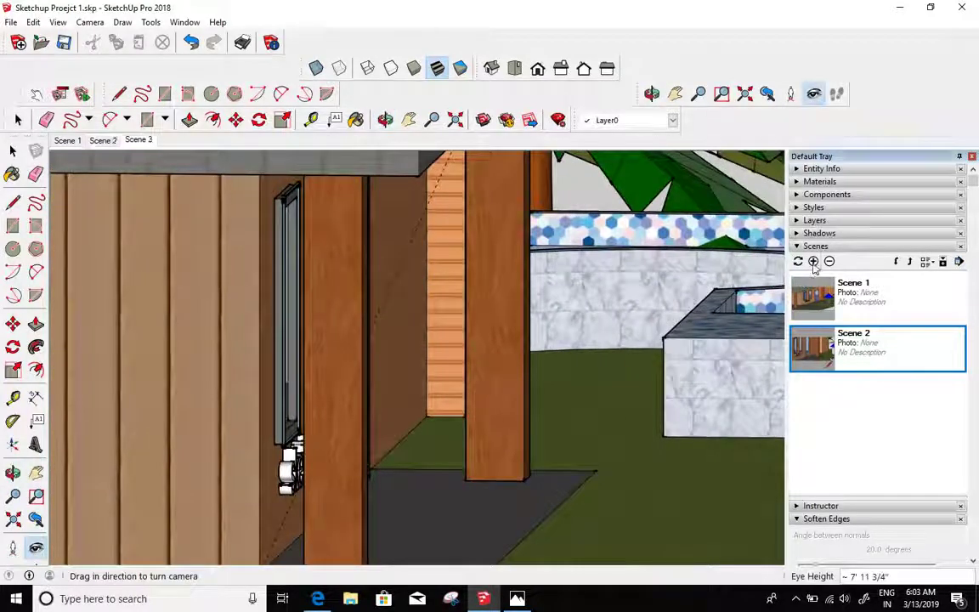
Step: Move the view past the front columns closer to the marble pool walls and add a fourth scene
scroll(680, 289, "up", 5)
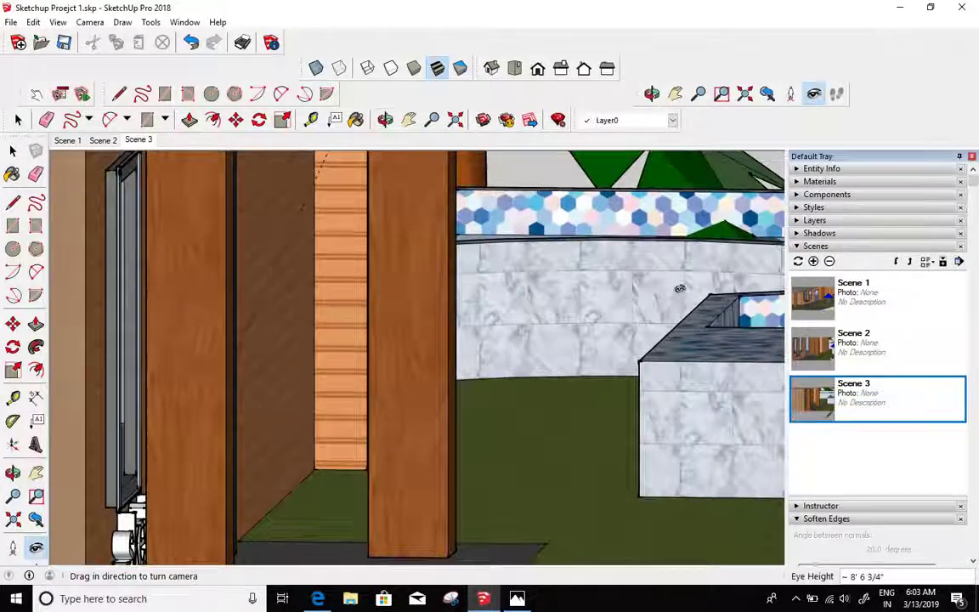
middle_click_drag(680, 289, 639, 288)
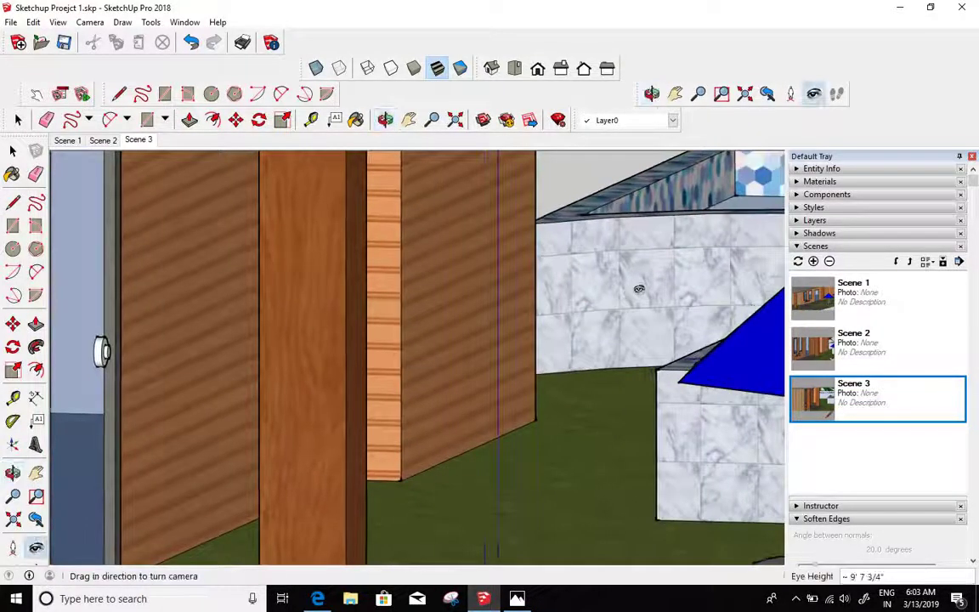
scroll(663, 292, "up", 2)
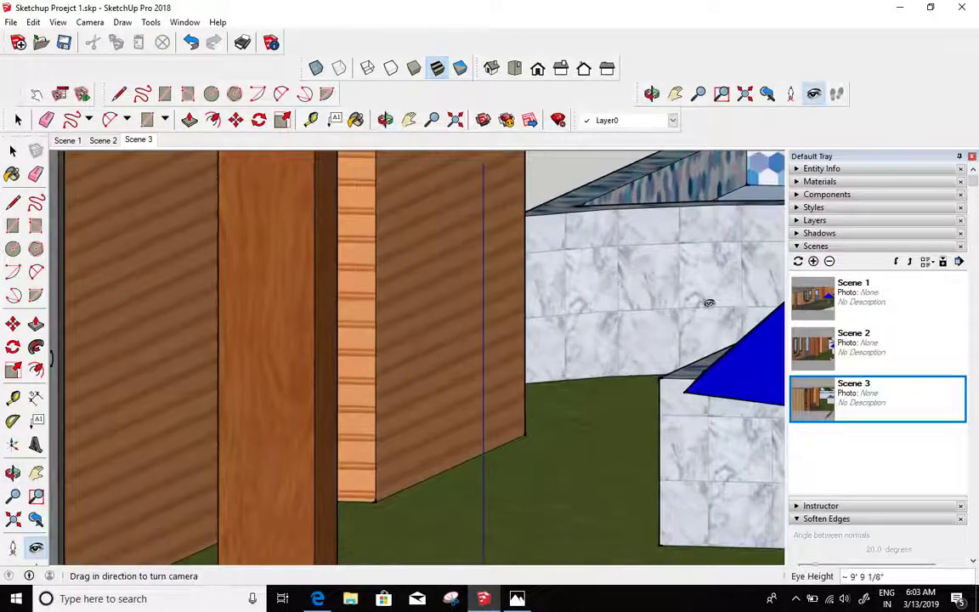
left_click(813, 261)
Step: Turn the view back across the facade with the sketchup lettering, door and picnic tables, and add a fifth scene
left_click_drag(616, 281, 776, 289)
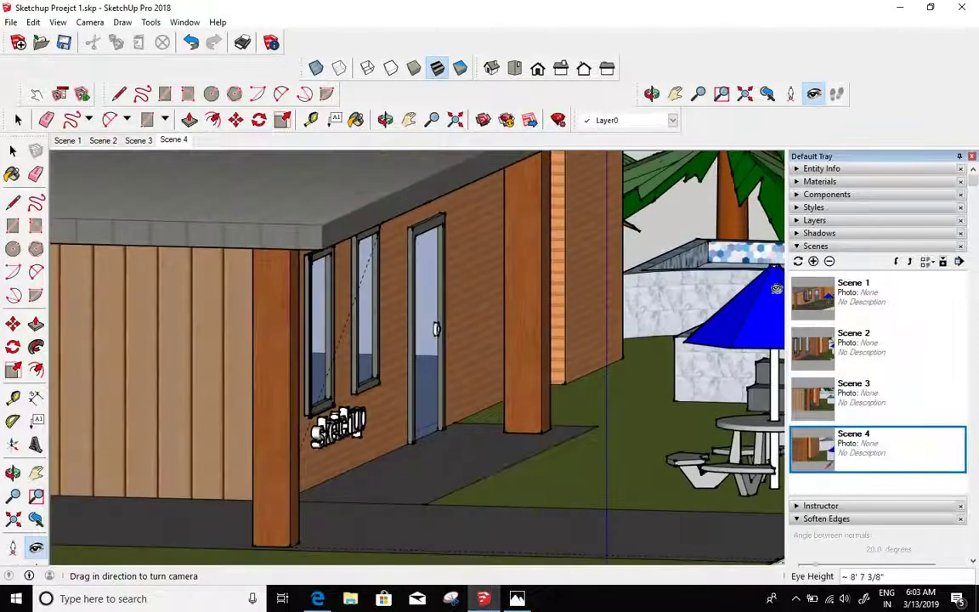
left_click(814, 262)
middle_click_drag(581, 275, 572, 346)
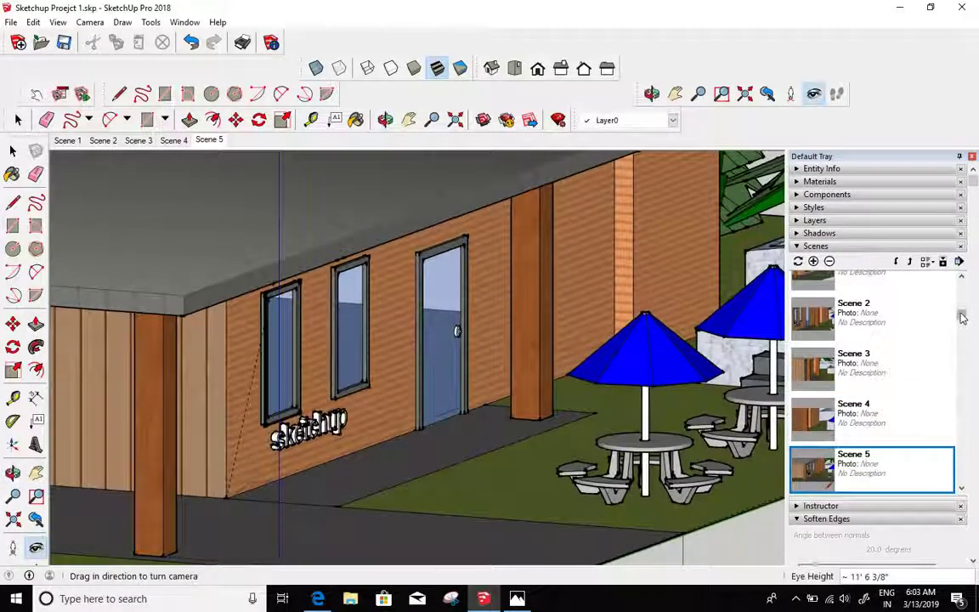
Step: Step through Scene 1 to Scene 4 in order to check their camera views
scroll(893, 300, "up", 2)
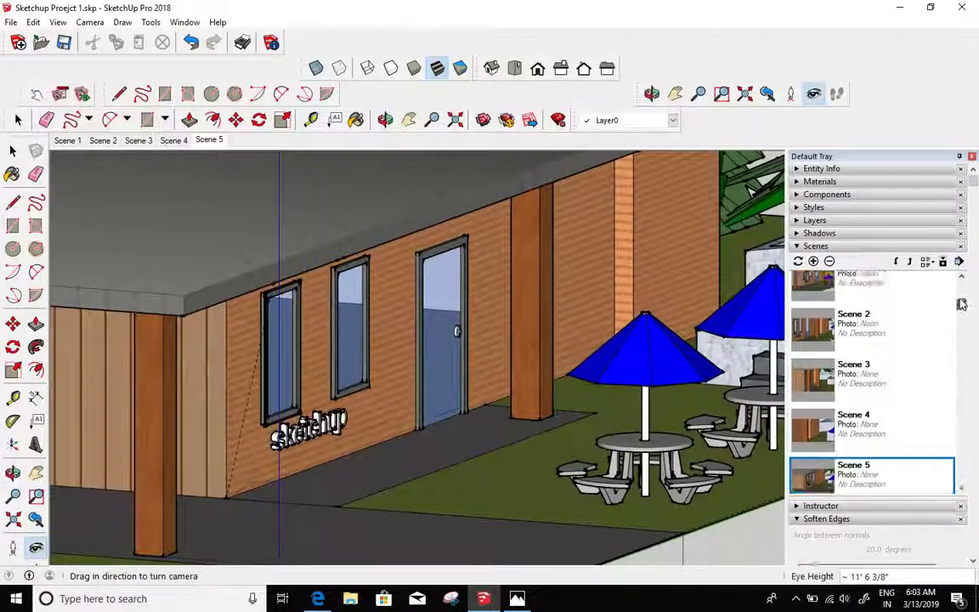
double_click(821, 296)
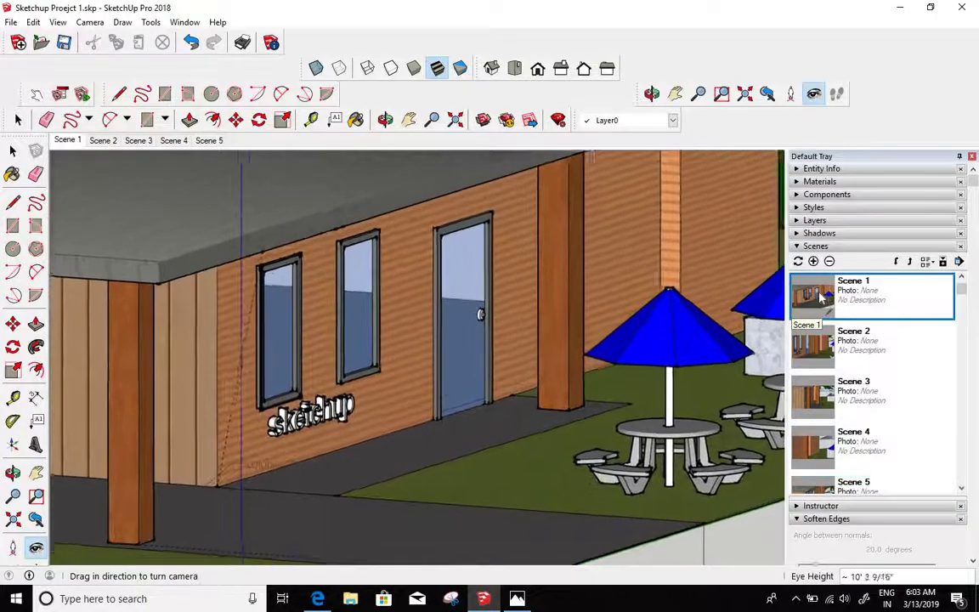
double_click(819, 346)
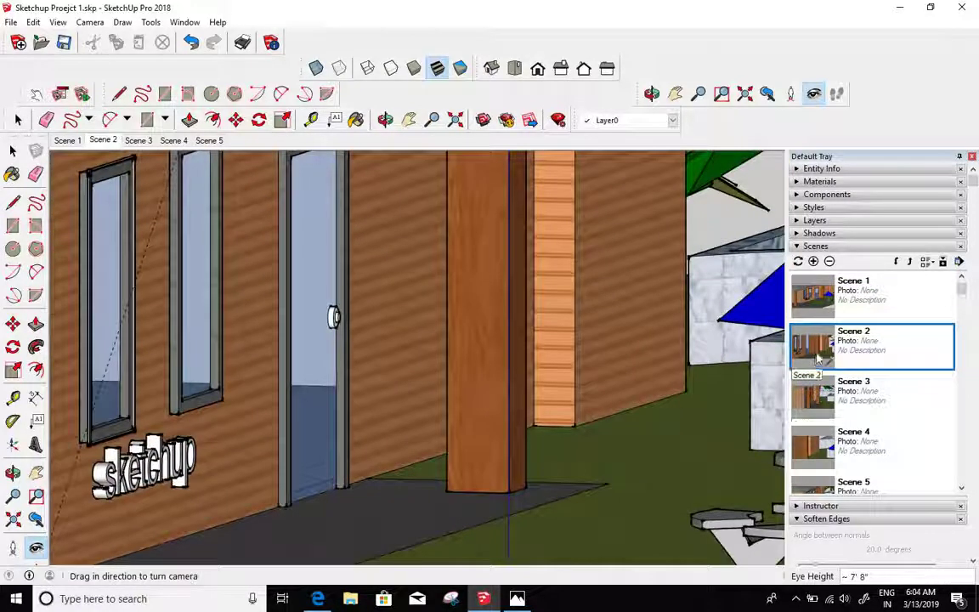
double_click(819, 393)
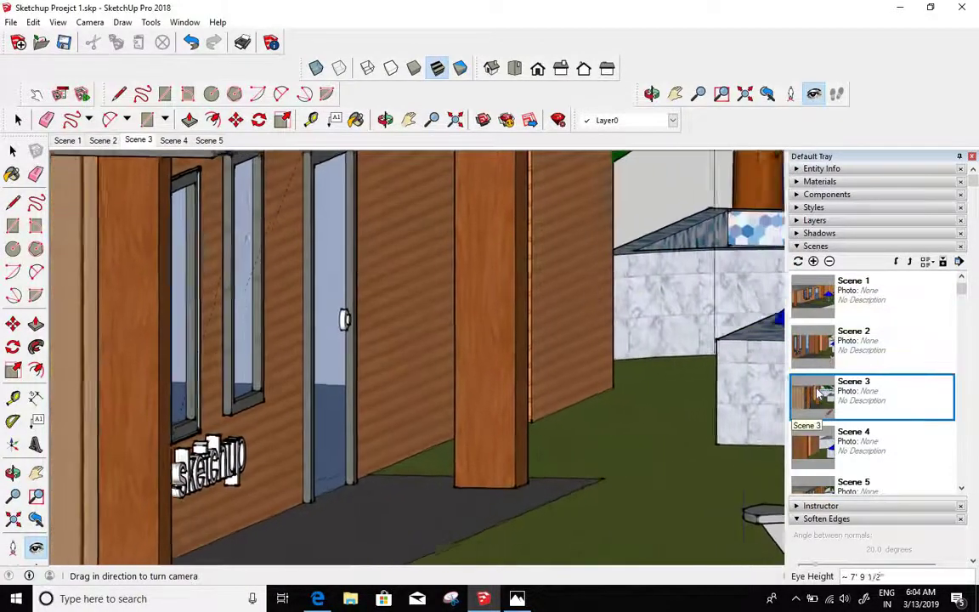
double_click(809, 447)
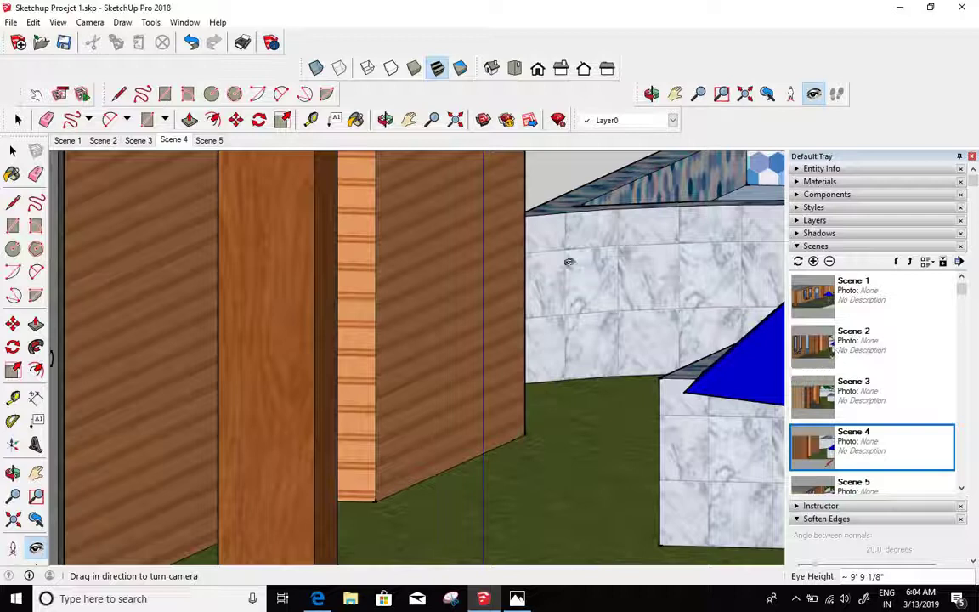
Step: Add another scene from the Scene 4 view, play the walkthrough animation through the scenes, and close the playback controls
left_click(32, 23)
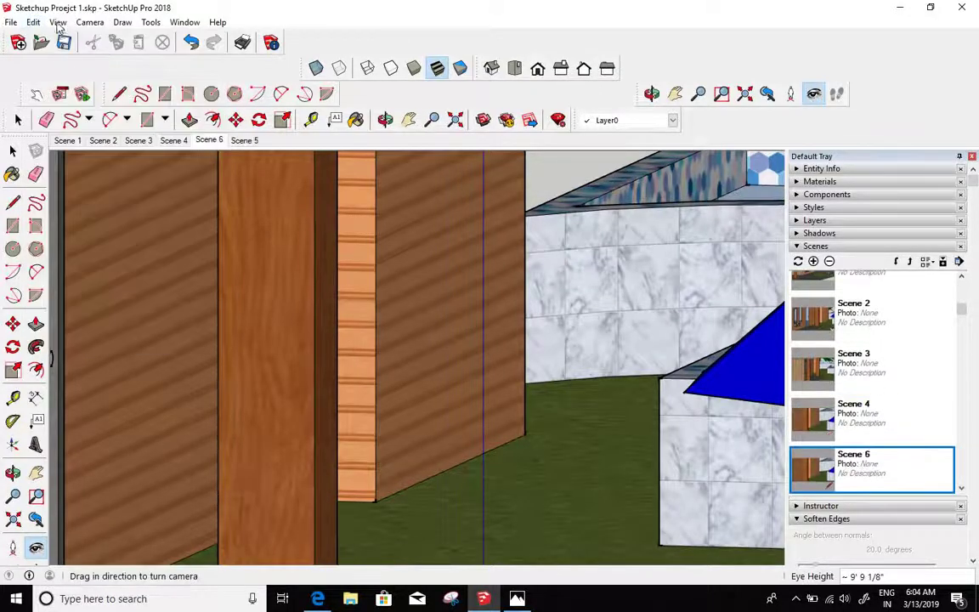
left_click(58, 22)
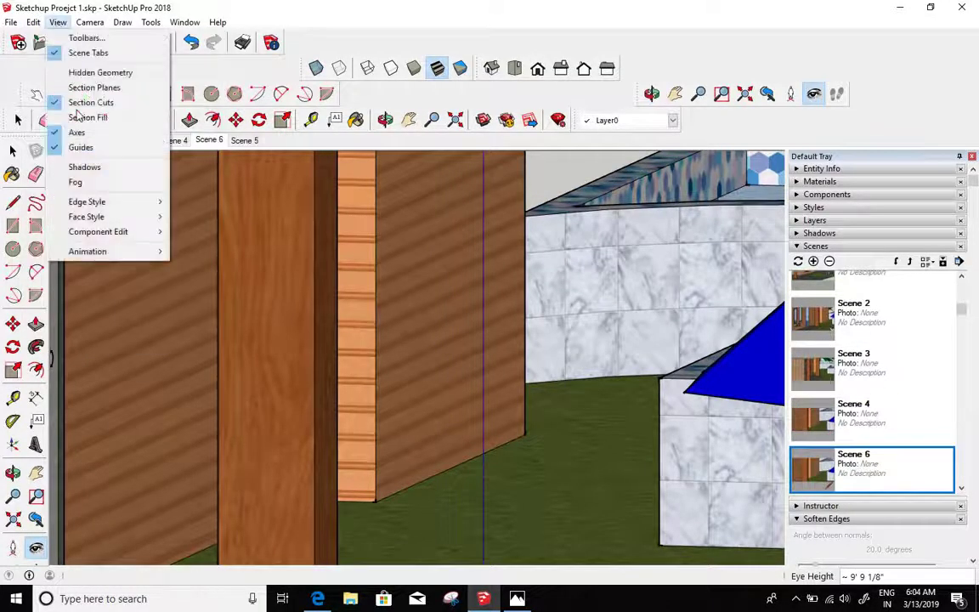
mouse_move(99, 252)
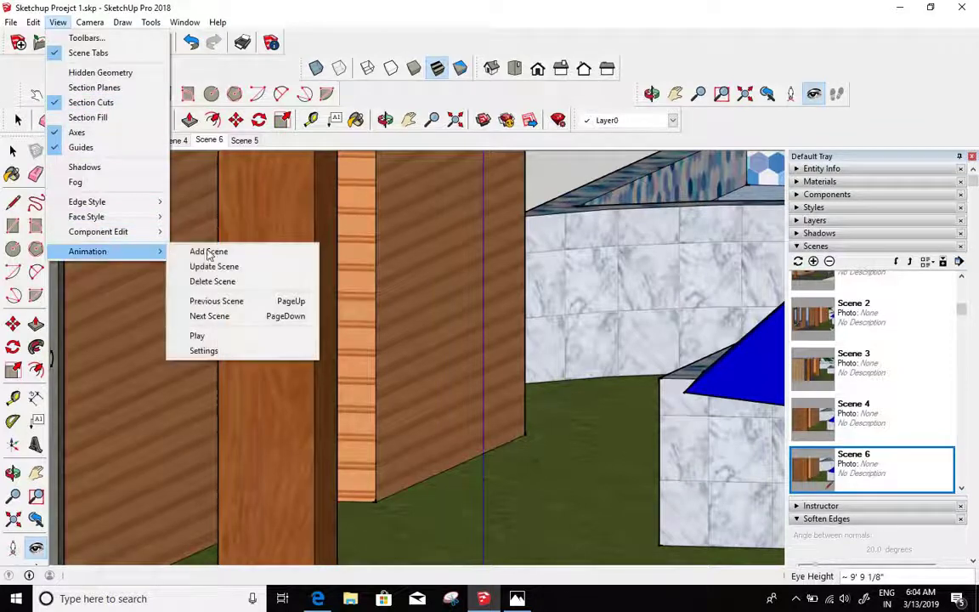
left_click(215, 339)
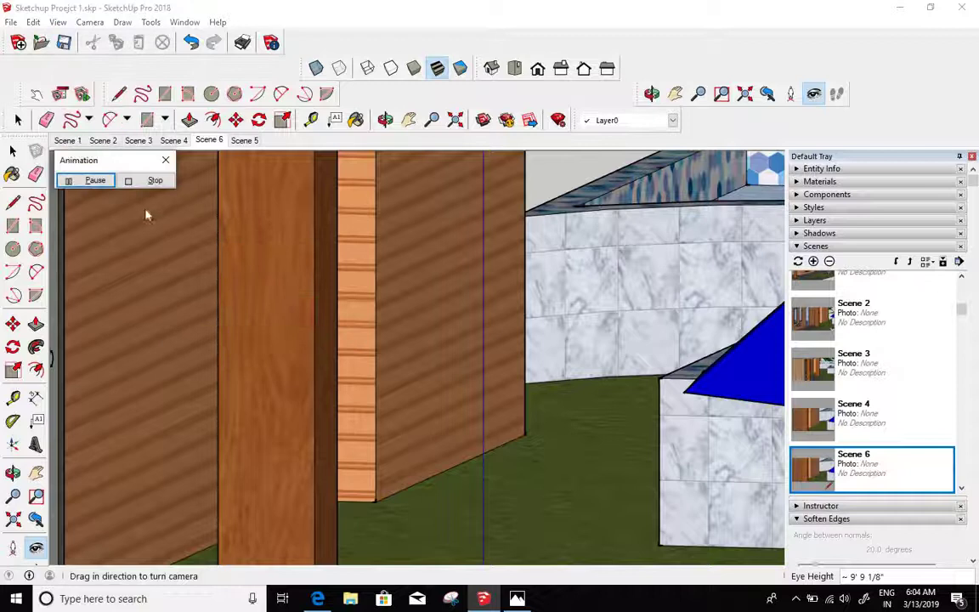
left_click(69, 181)
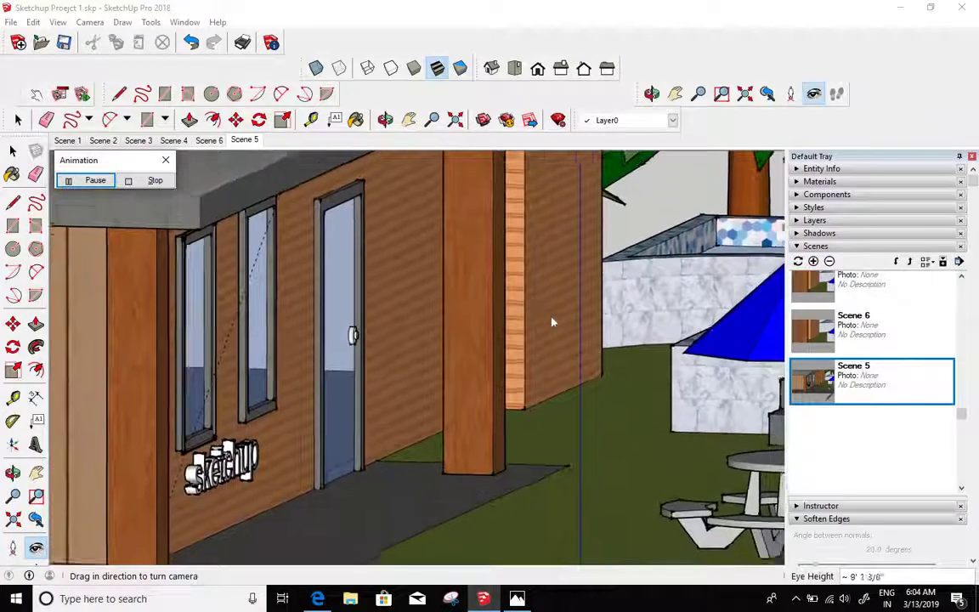
left_click(165, 160)
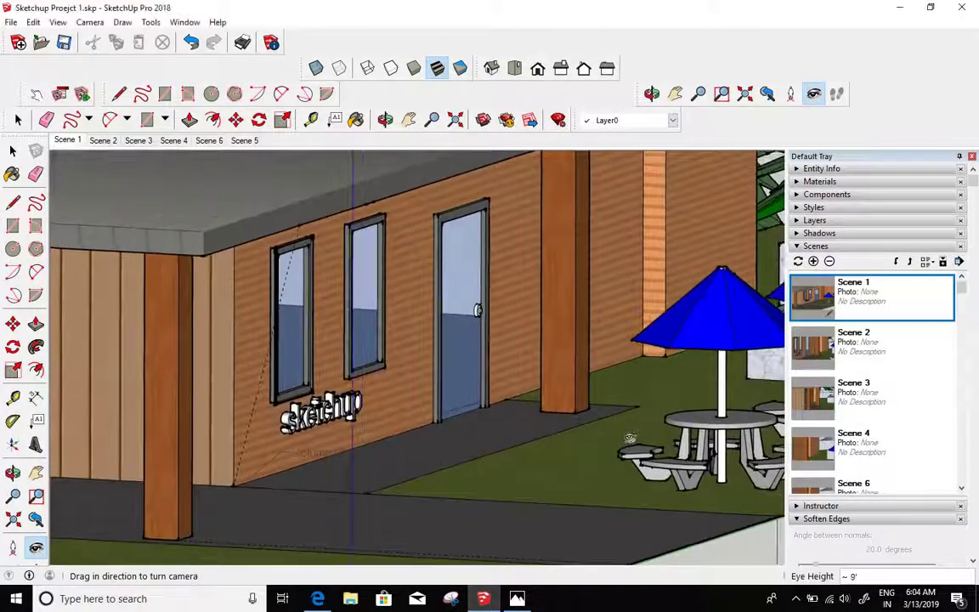
Step: Examine the whole building from a raised overview, including its roofs, picnic tables and pool
scroll(630, 438, "down", 1)
scroll(649, 432, "up", 3)
middle_click_drag(627, 391, 544, 396)
scroll(601, 433, "down", 4)
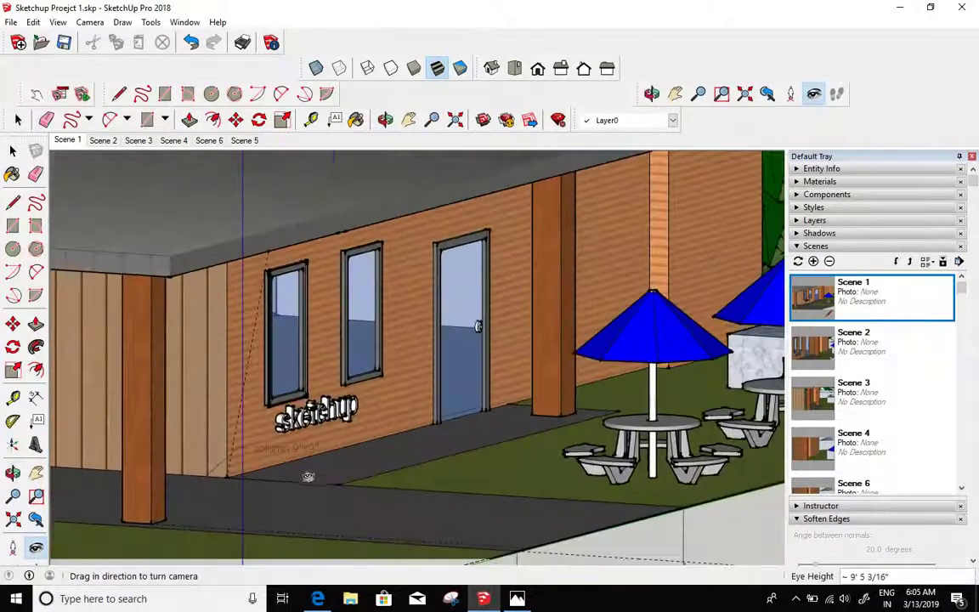
scroll(309, 477, "down", 5)
scroll(505, 246, "up", 2)
scroll(393, 491, "up", 1)
mouse_move(394, 491)
middle_mouse_down()
mouse_move(372, 442)
mouse_move(410, 442)
mouse_move(377, 497)
middle_mouse_up()
scroll(584, 351, "down", 2)
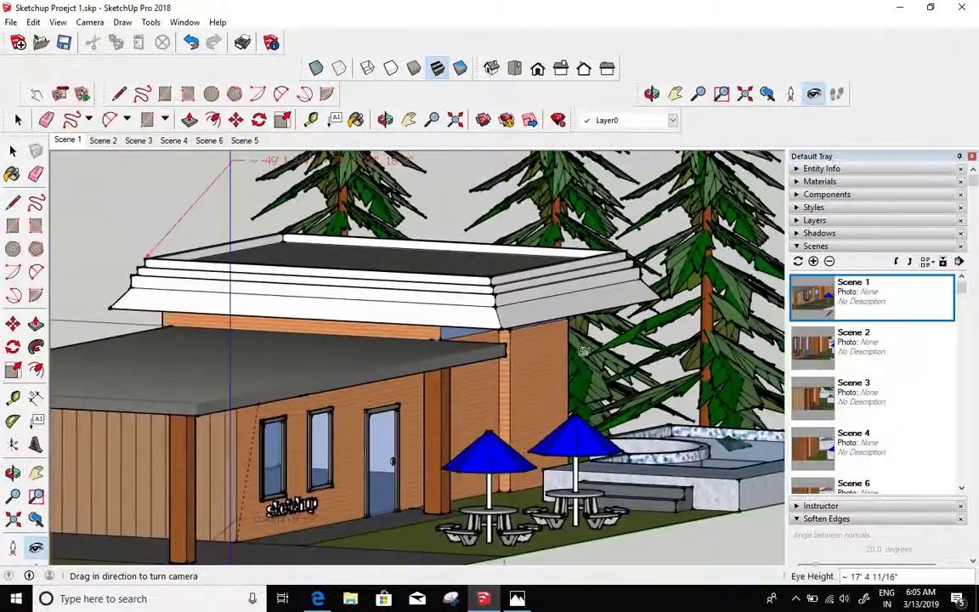
middle_click_drag(584, 351, 537, 386)
scroll(524, 299, "down", 1)
scroll(577, 425, "up", 1)
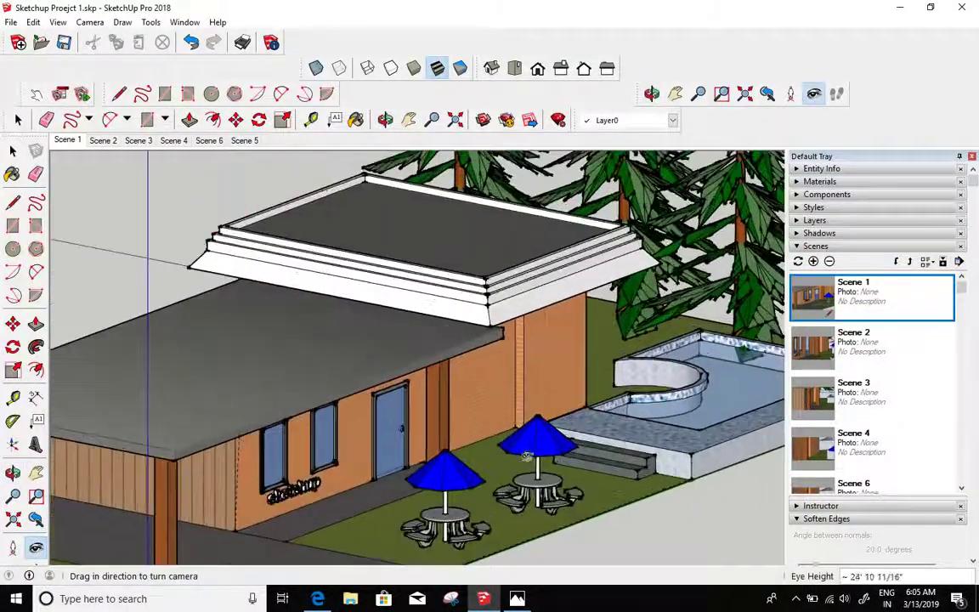
scroll(527, 456, "down", 1)
Step: Switch to the syllabus PDF in Edge and review the Rendering and Animating and the Creating Terrain Using Sandbox topics
mouse_move(492, 604)
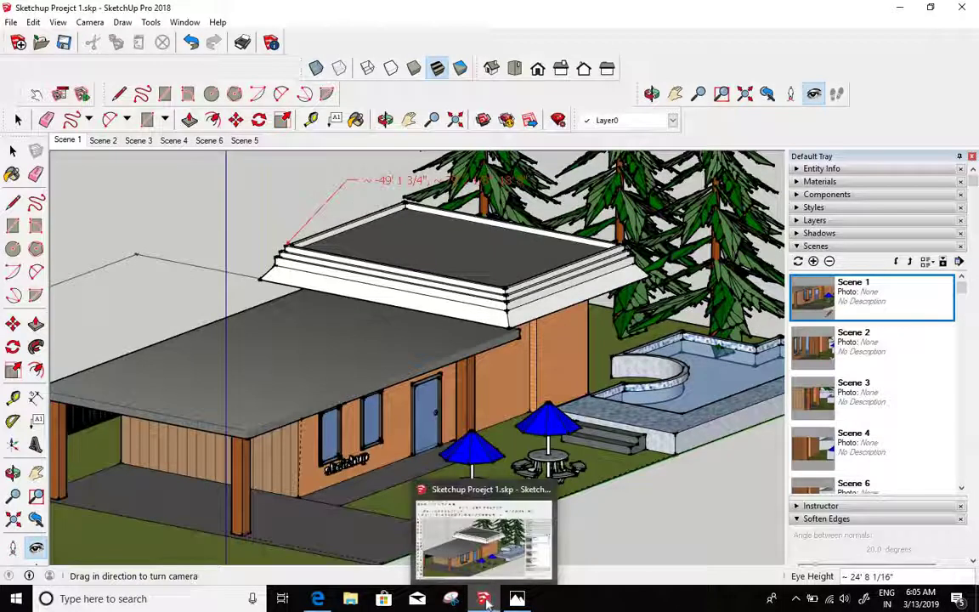
left_click(317, 598)
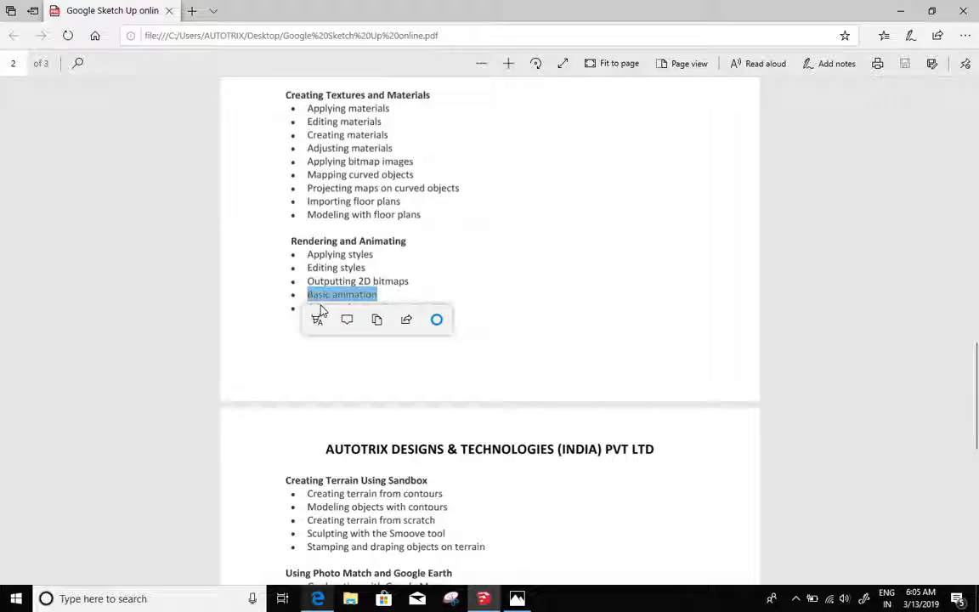
left_click(285, 244)
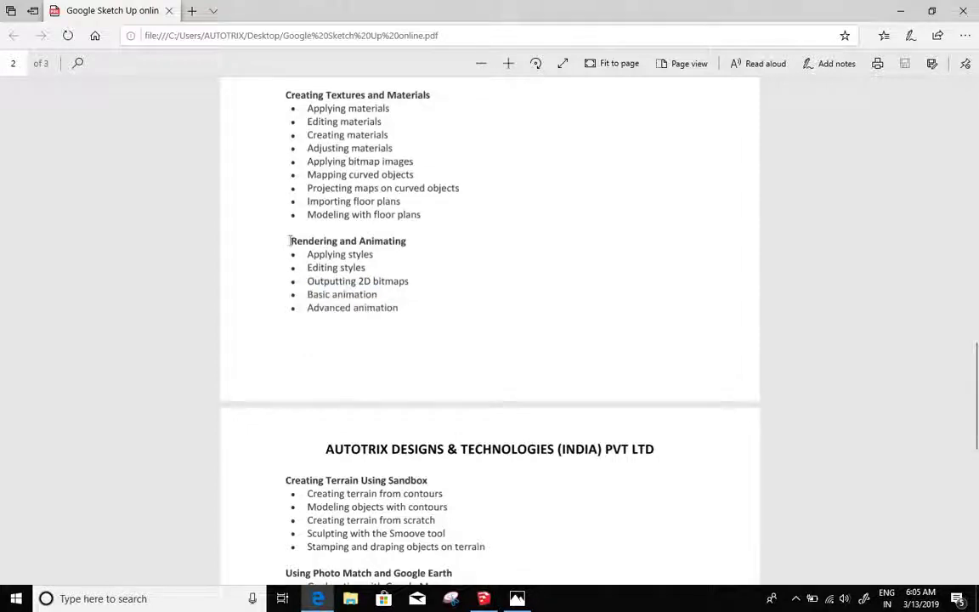
left_click_drag(341, 246, 339, 251)
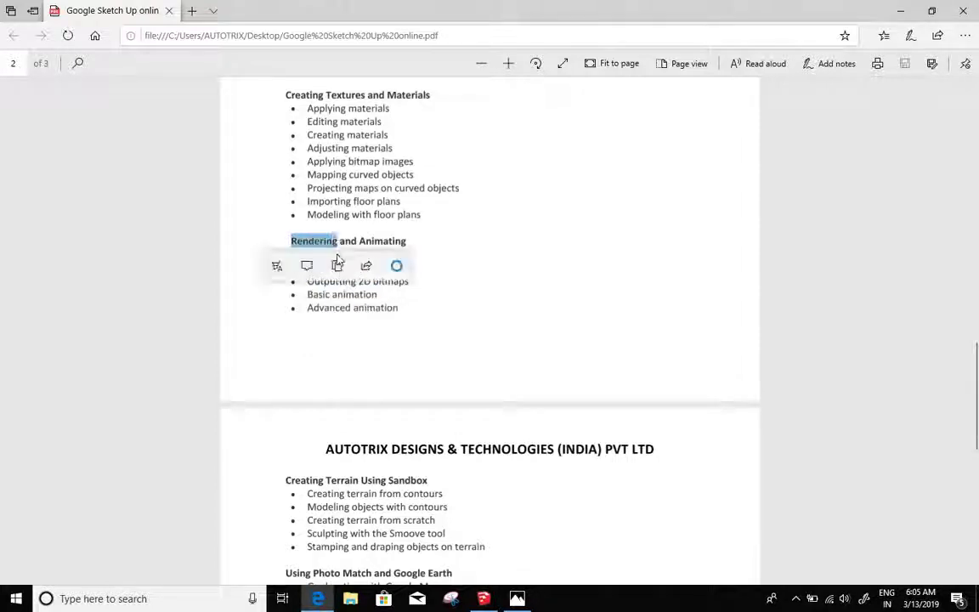
left_click(459, 326)
scroll(463, 306, "down", 3)
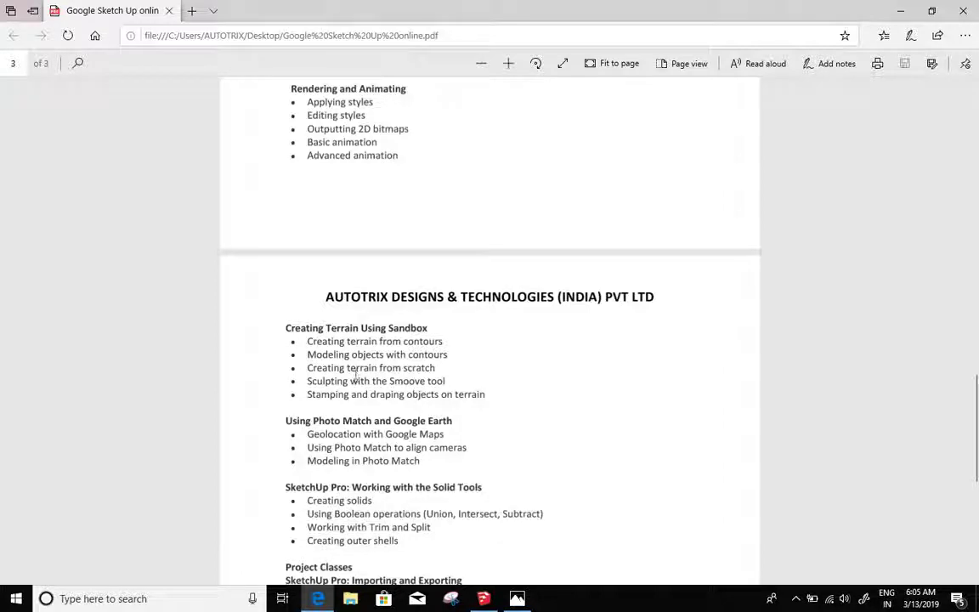
left_click_drag(286, 327, 489, 403)
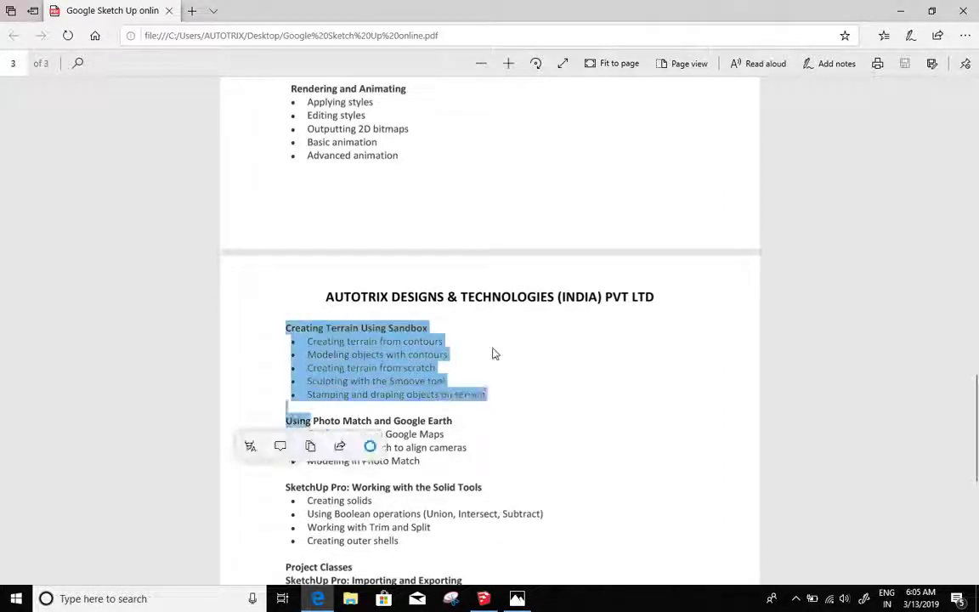
left_click(494, 352)
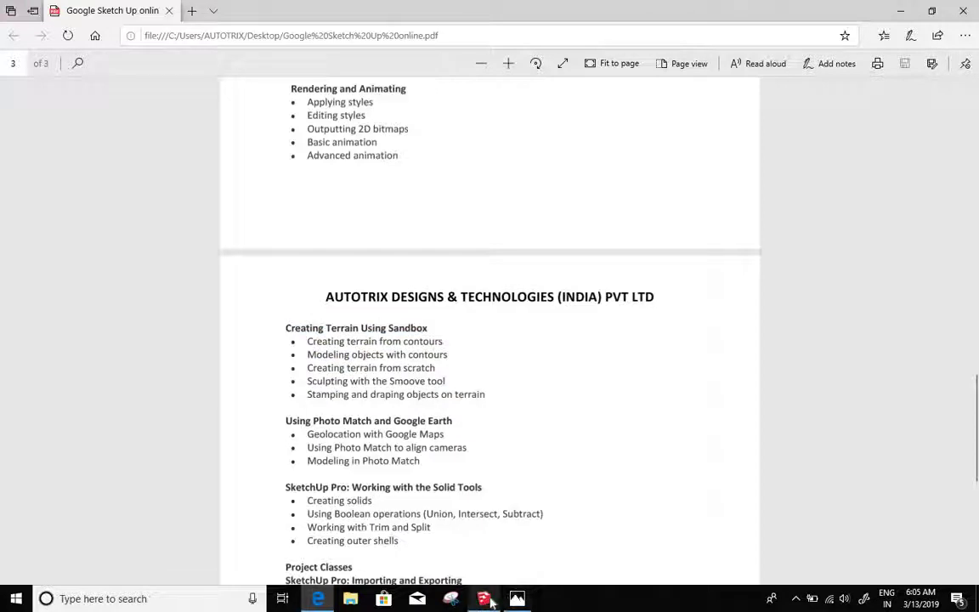
Step: Switch back to SketchUp and draw a wavy freehand line on the open ground alongside the building and pool
mouse_move(490, 600)
left_click(475, 533)
scroll(438, 328, "down", 5)
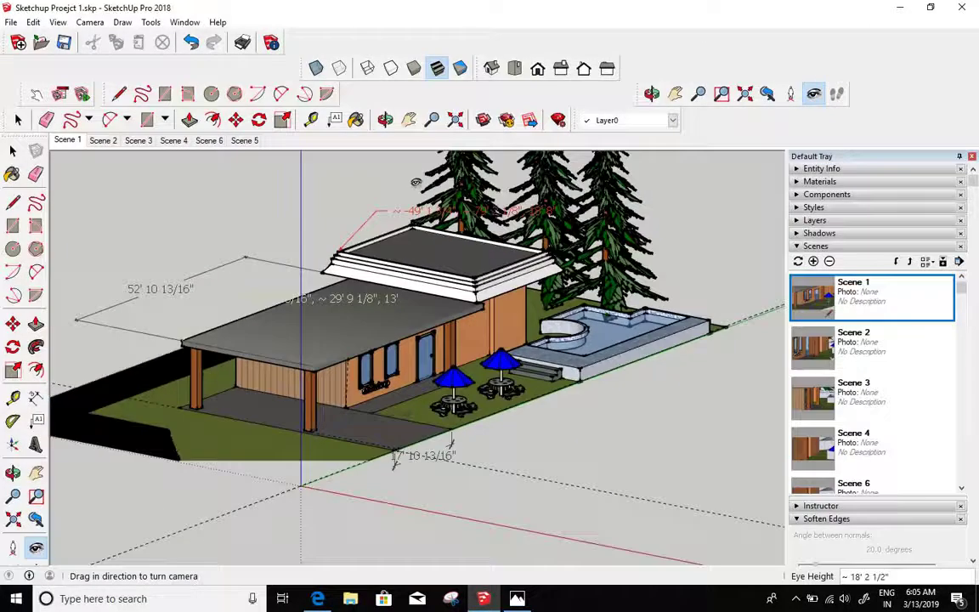
mouse_move(420, 211)
middle_mouse_down()
mouse_move(431, 361)
mouse_move(402, 392)
mouse_move(402, 297)
middle_mouse_up()
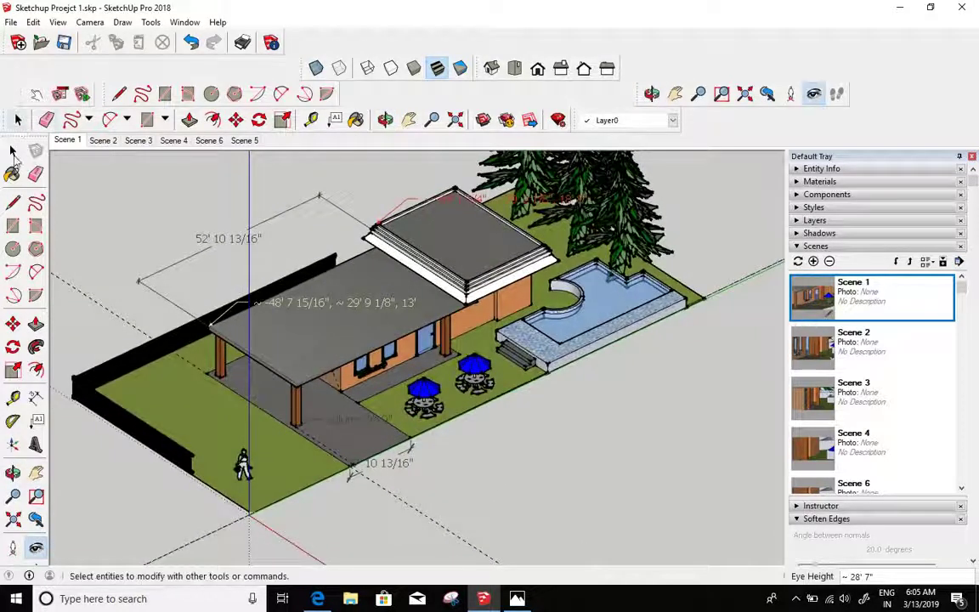
left_click(36, 204)
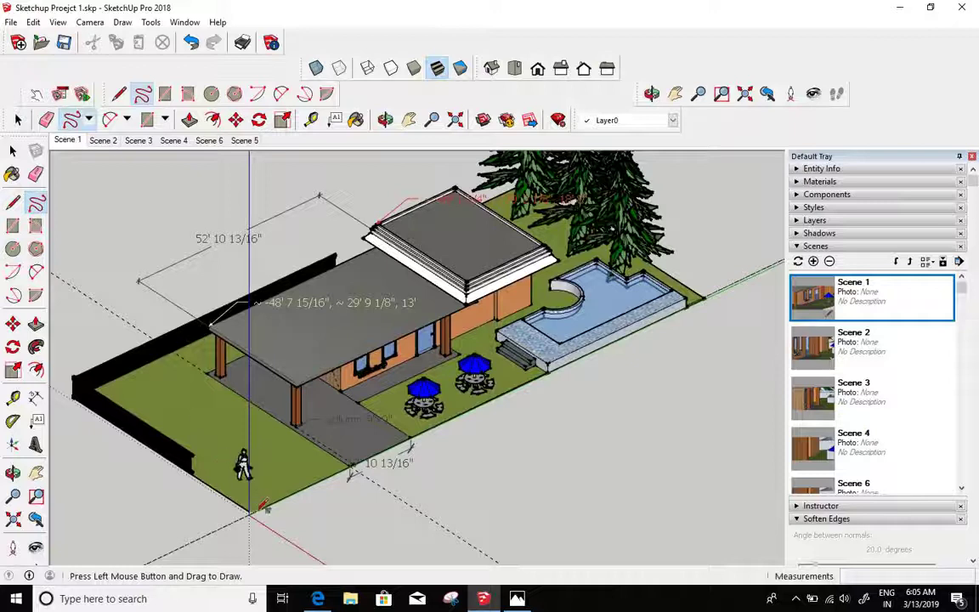
left_click_drag(471, 474, 582, 478)
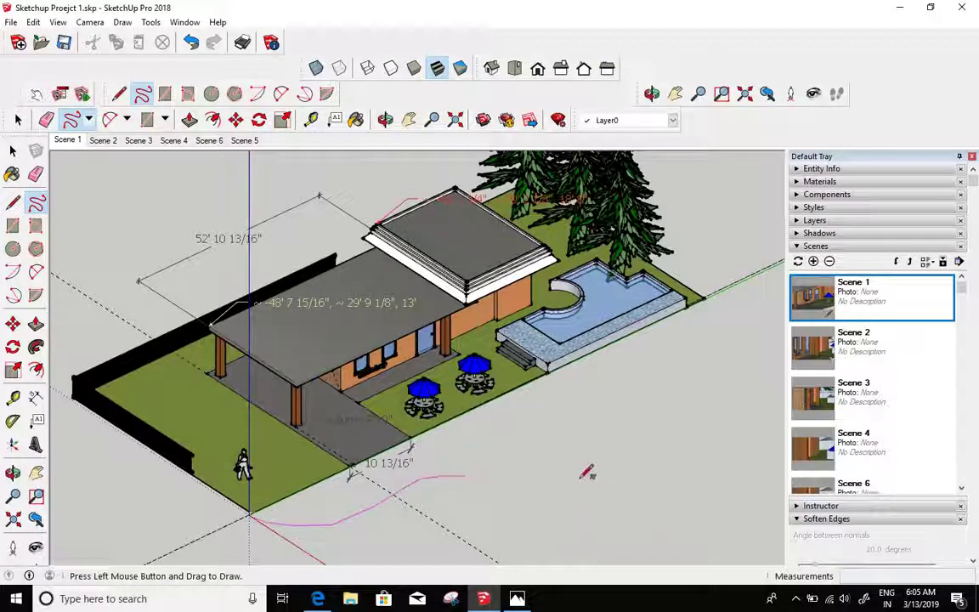
key("Escape")
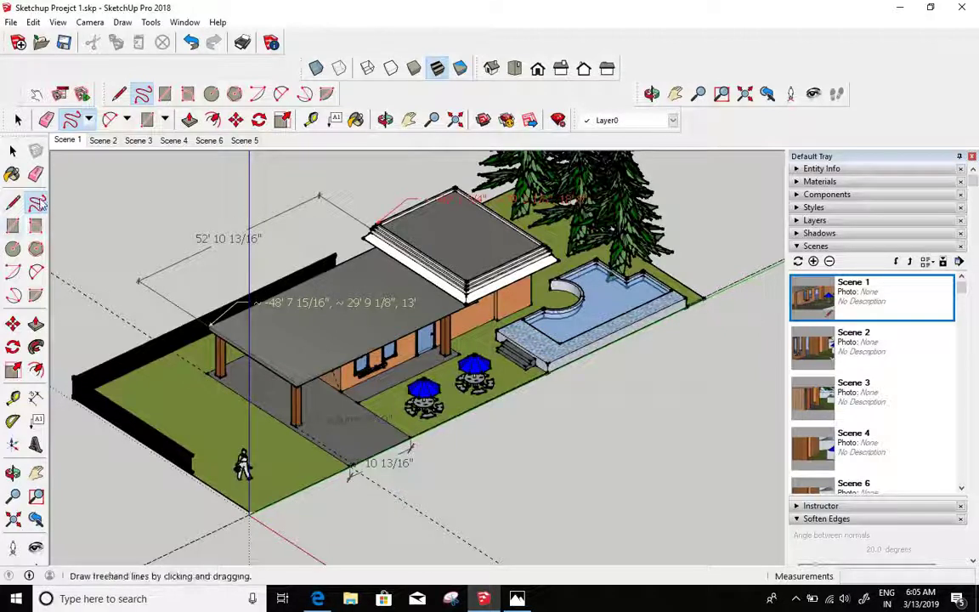
mouse_move(573, 395)
middle_mouse_down()
mouse_move(585, 378)
mouse_move(575, 357)
mouse_move(623, 342)
middle_mouse_up()
scroll(623, 342, "down", 1)
middle_click_drag(557, 348, 497, 423)
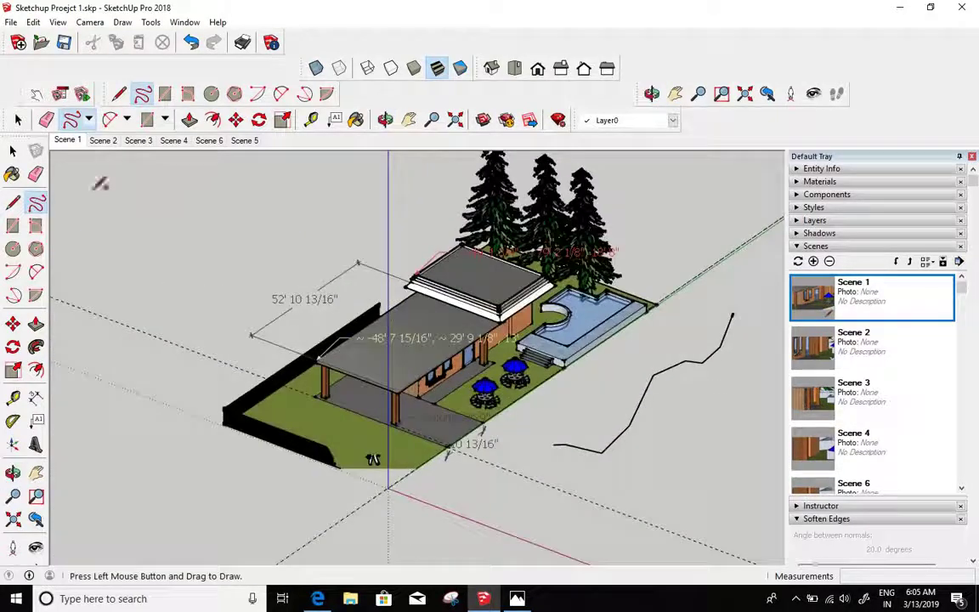
middle_click_drag(274, 265, 225, 223)
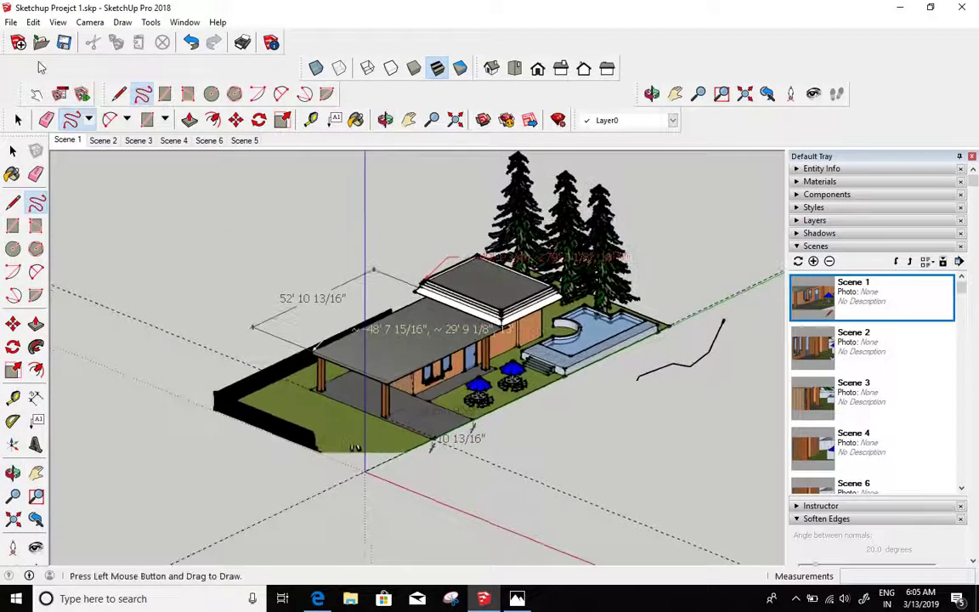
Step: Start a new model without saving the changes to the current project, and select the default standing figure
left_click(7, 26)
left_click(27, 39)
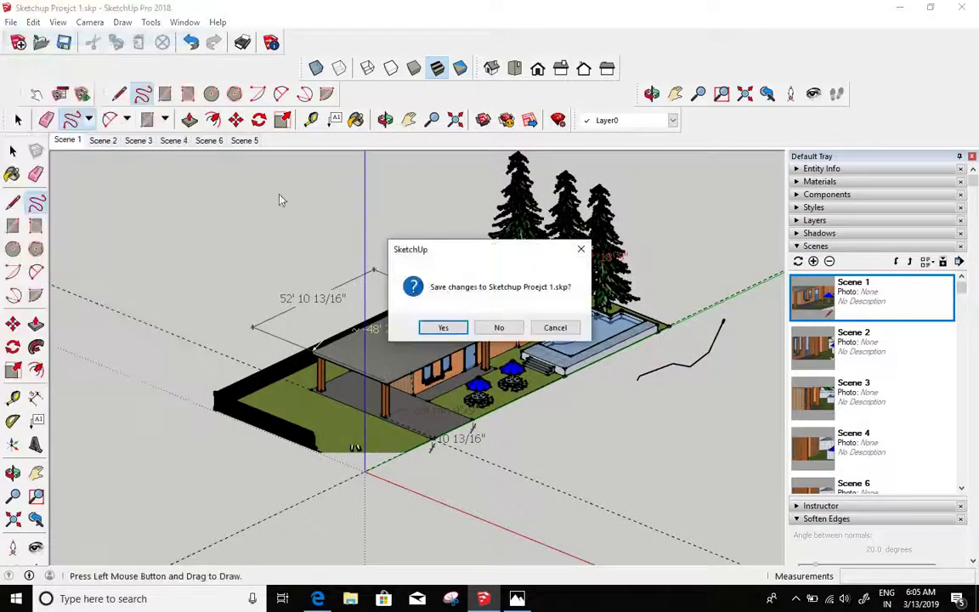
left_click(499, 328)
left_click(331, 361)
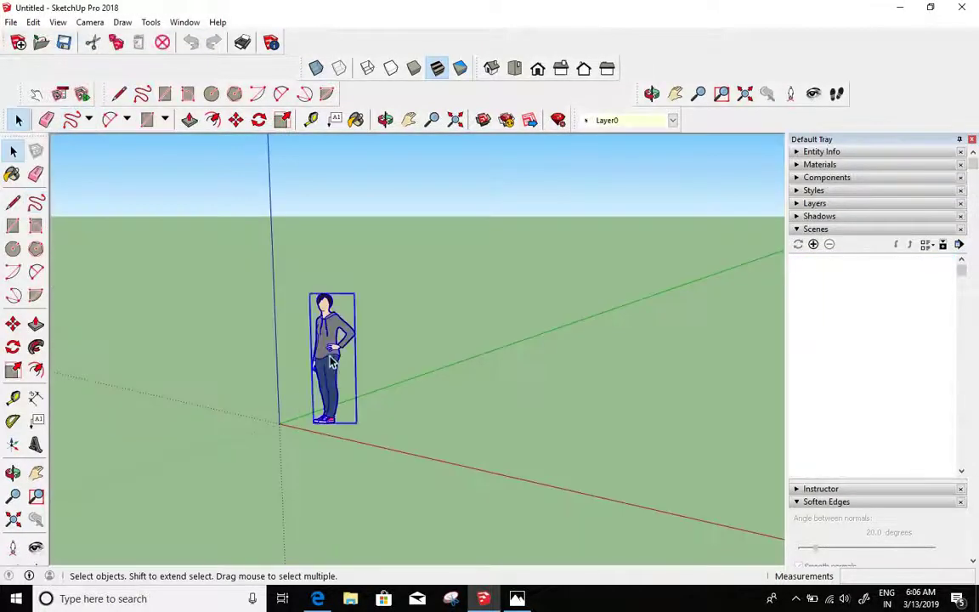
Step: Erase the default standing figure and draw a wavy freehand contour line from the origin along the green axis
right_click(332, 361)
left_click(366, 48)
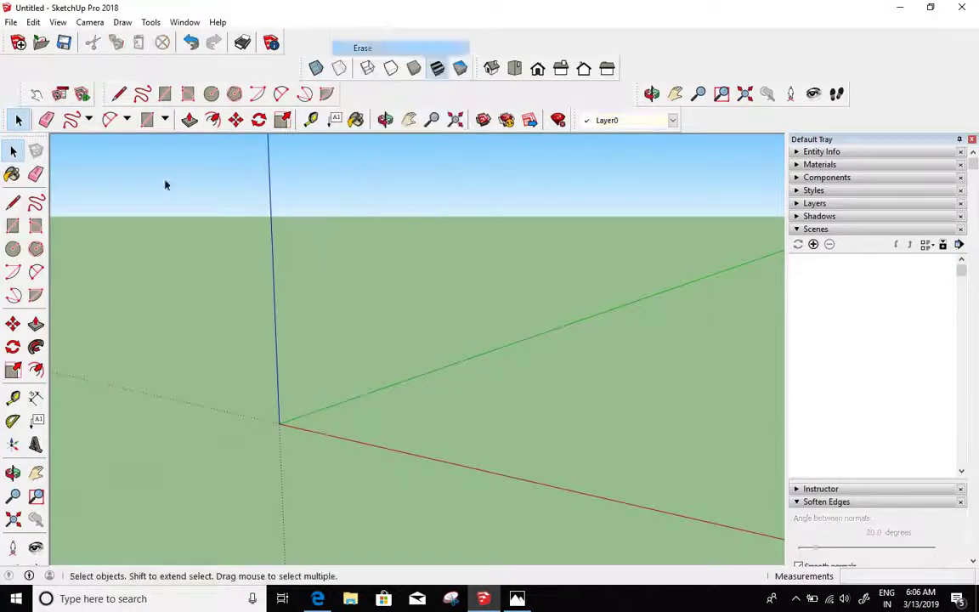
left_click(36, 203)
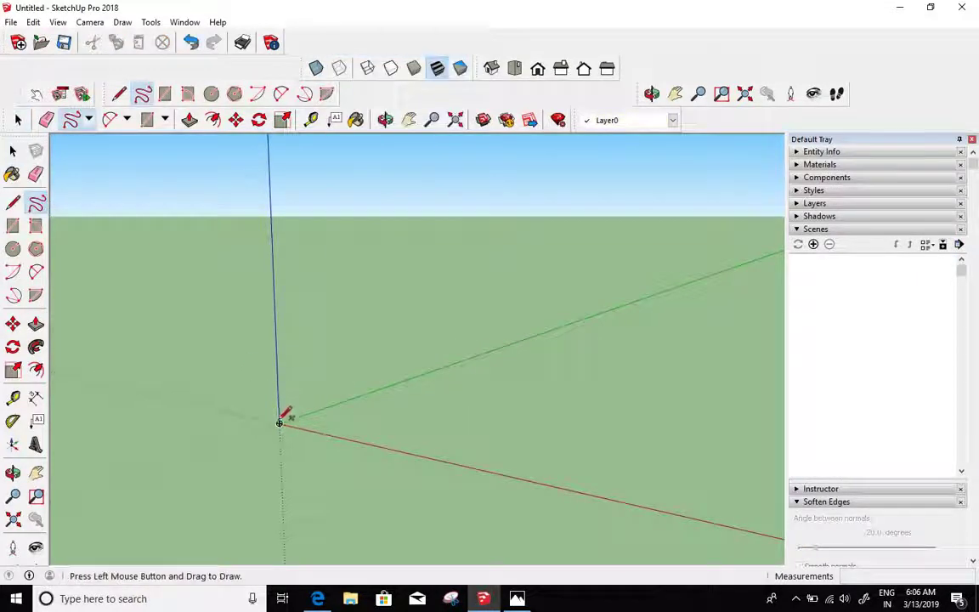
left_click_drag(521, 341, 680, 321)
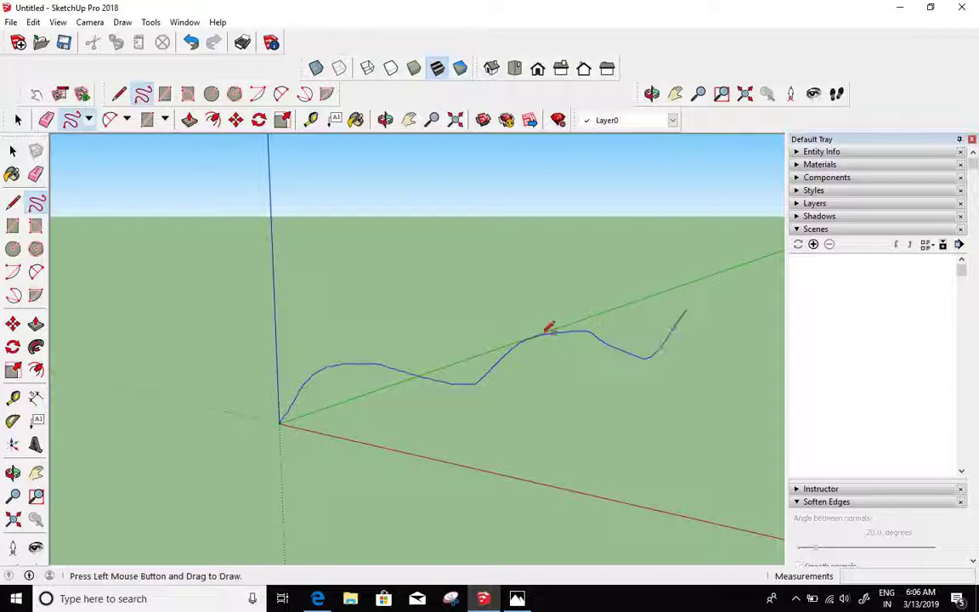
left_click_drag(549, 328, 548, 328)
key("o")
mouse_move(389, 334)
left_mouse_down()
mouse_move(552, 374)
mouse_move(437, 425)
mouse_move(340, 313)
mouse_move(313, 394)
mouse_move(280, 421)
left_mouse_up()
left_click(36, 203)
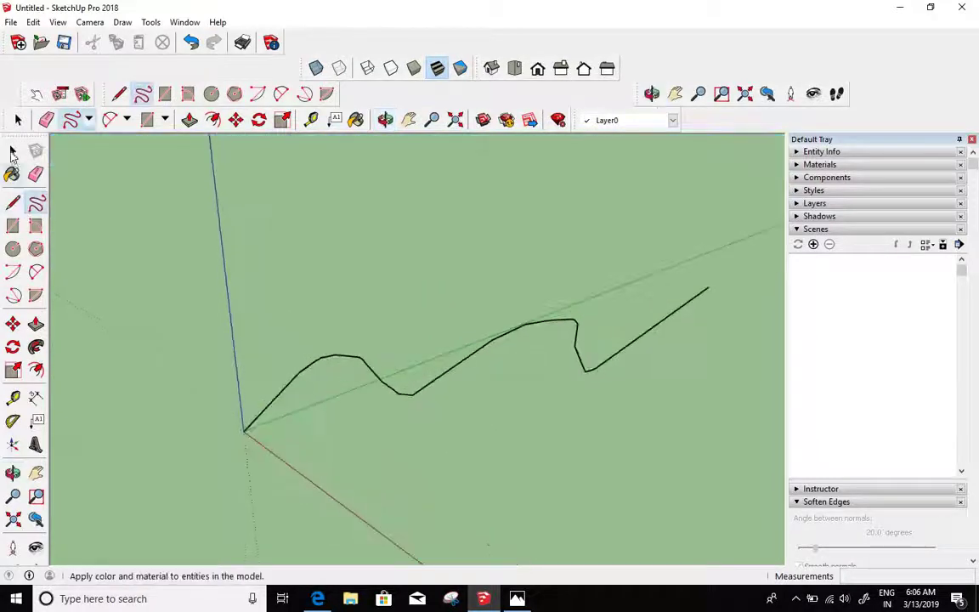
left_click(13, 151)
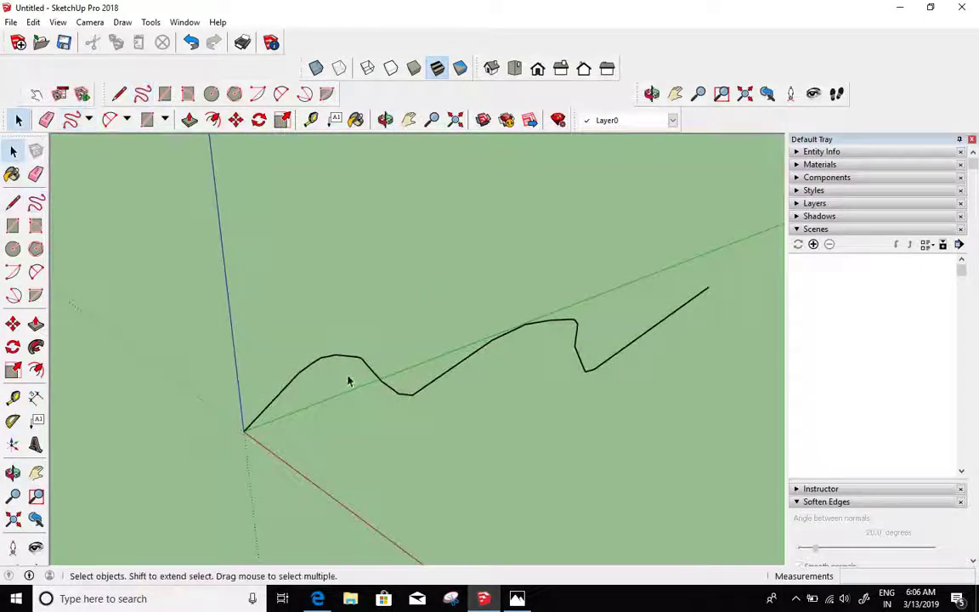
Step: Draw two more wavy freehand contour lines roughly parallel to the first one, on the side away from the red axis
left_click(36, 202)
left_click_drag(427, 314, 569, 289)
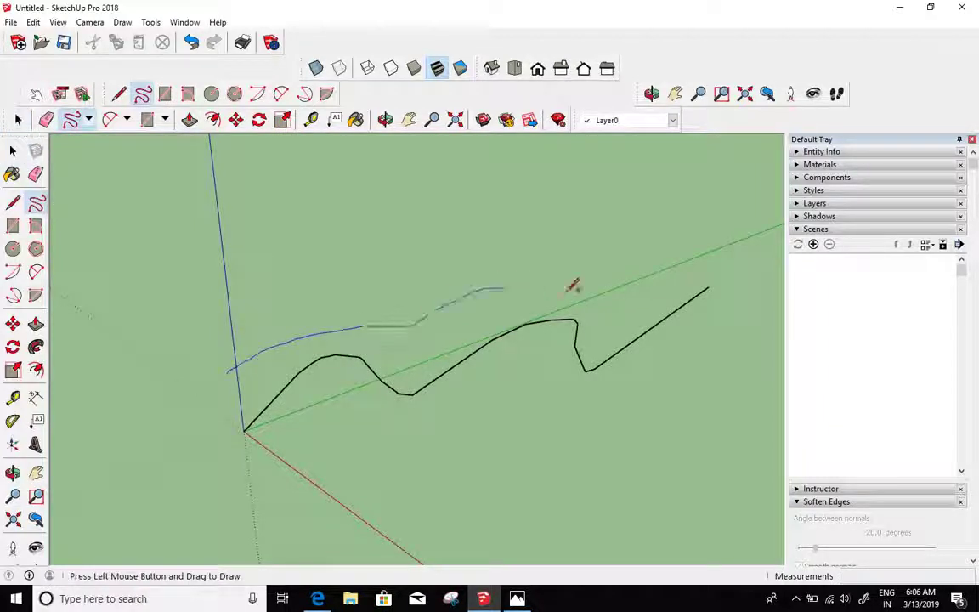
left_click_drag(728, 247, 725, 249)
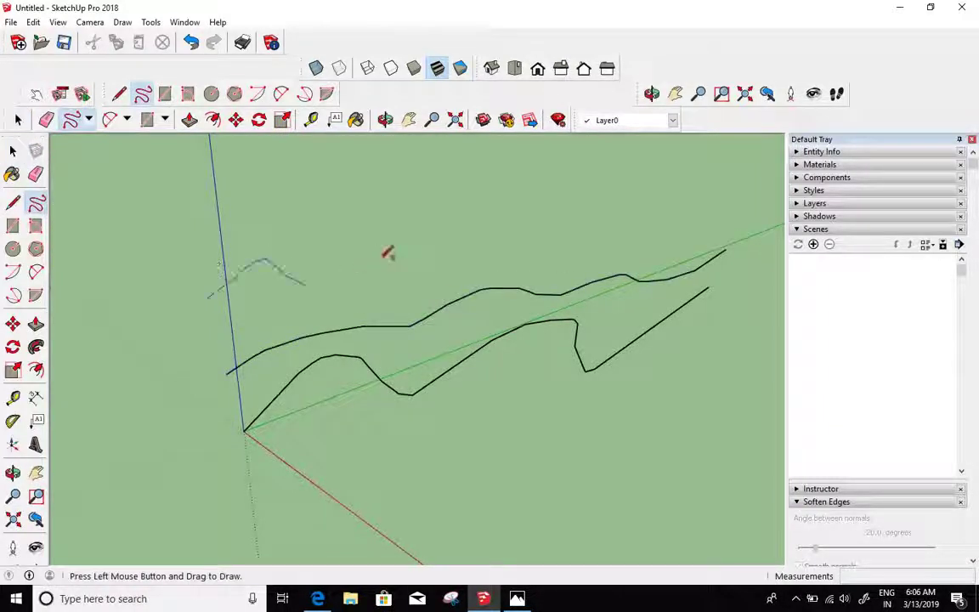
left_click_drag(578, 241, 754, 201)
mouse_move(348, 396)
middle_mouse_down()
mouse_move(391, 338)
mouse_move(472, 412)
mouse_move(369, 158)
middle_mouse_up()
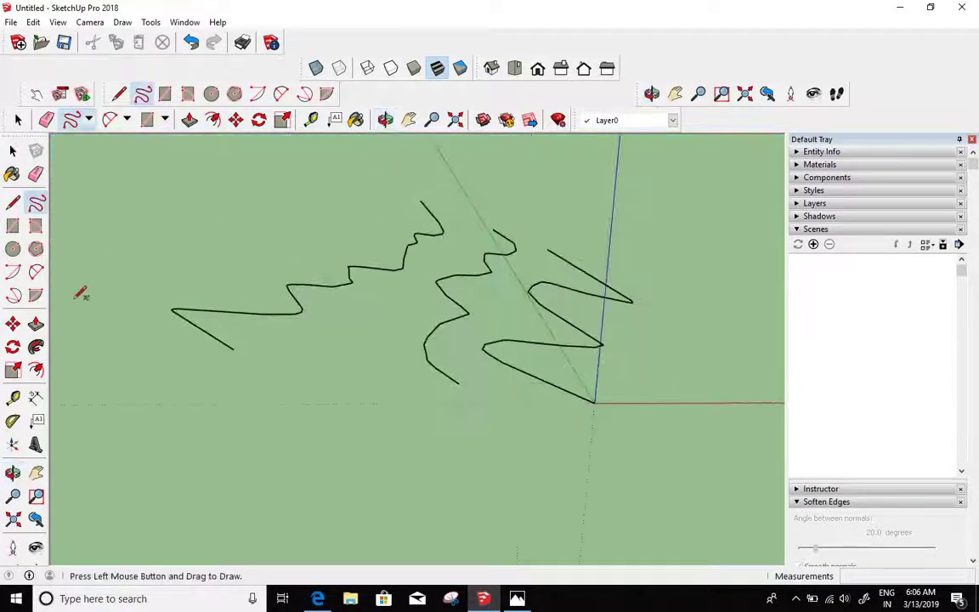
left_click_drag(113, 427, 334, 161)
mouse_move(203, 334)
middle_mouse_down()
mouse_move(291, 306)
mouse_move(623, 274)
middle_mouse_up()
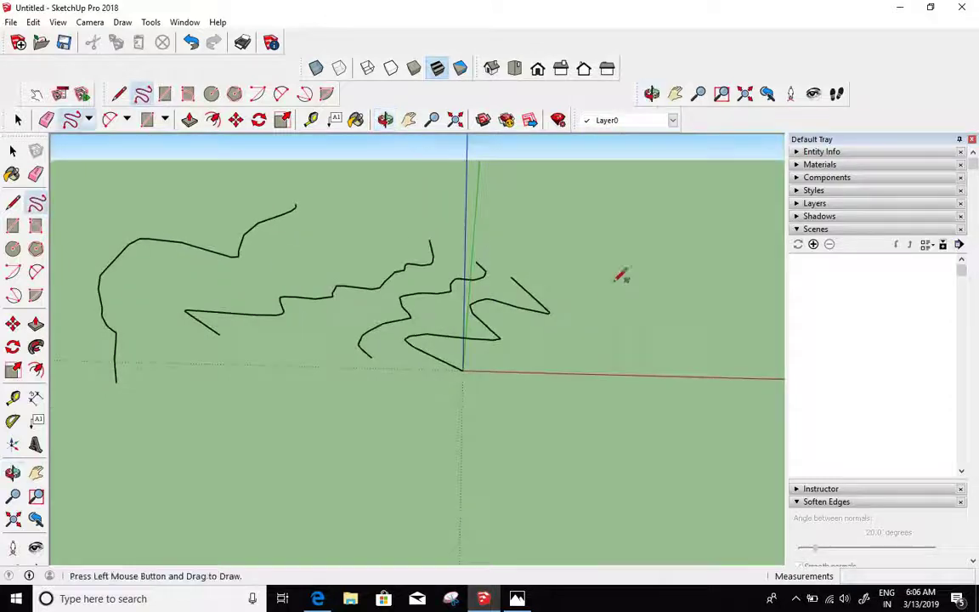
mouse_move(457, 301)
middle_mouse_down()
mouse_move(383, 286)
mouse_move(455, 145)
middle_mouse_up()
key("ctrl+z")
Step: Draw a freehand contour line beyond the outermost one and another on the opposite side, over the red axis side
left_click_drag(441, 156, 130, 279)
left_click_drag(702, 242, 581, 482)
middle_click_drag(364, 384, 378, 393)
left_click(12, 152)
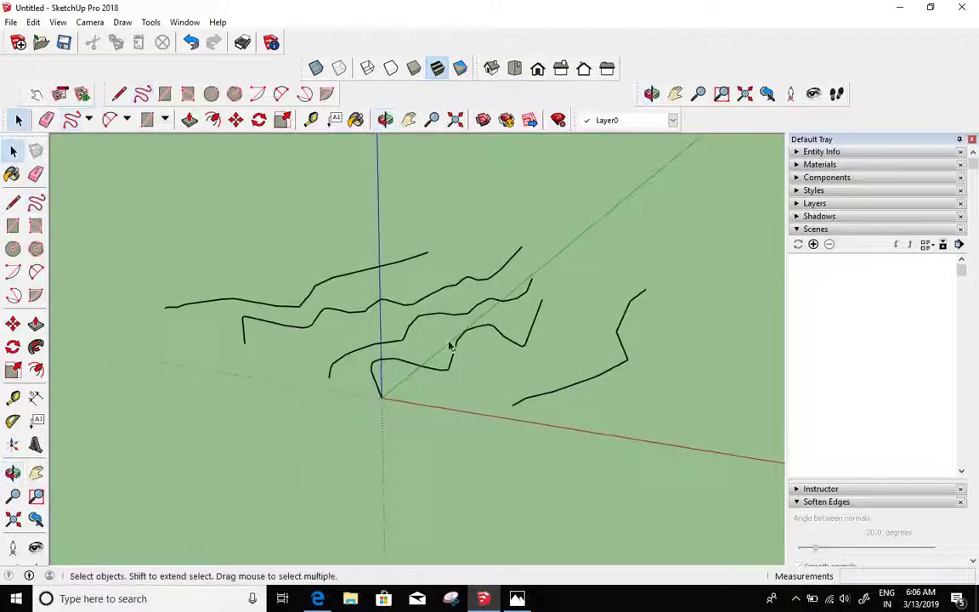
Step: Move the contour line next to the origin line straight up by about 2'
left_click(439, 317)
scroll(424, 324, "up", 3)
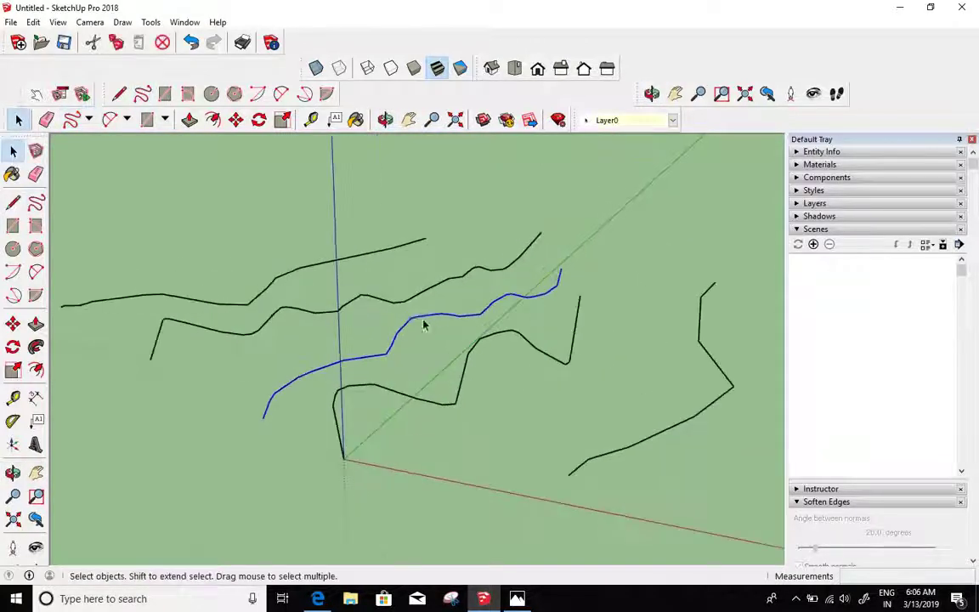
left_click(13, 324)
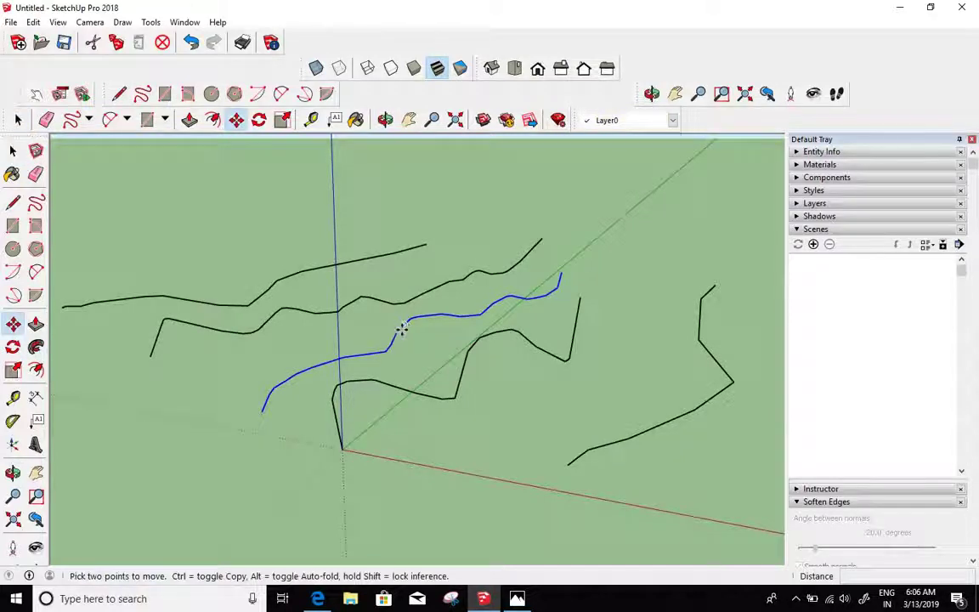
left_click(402, 329)
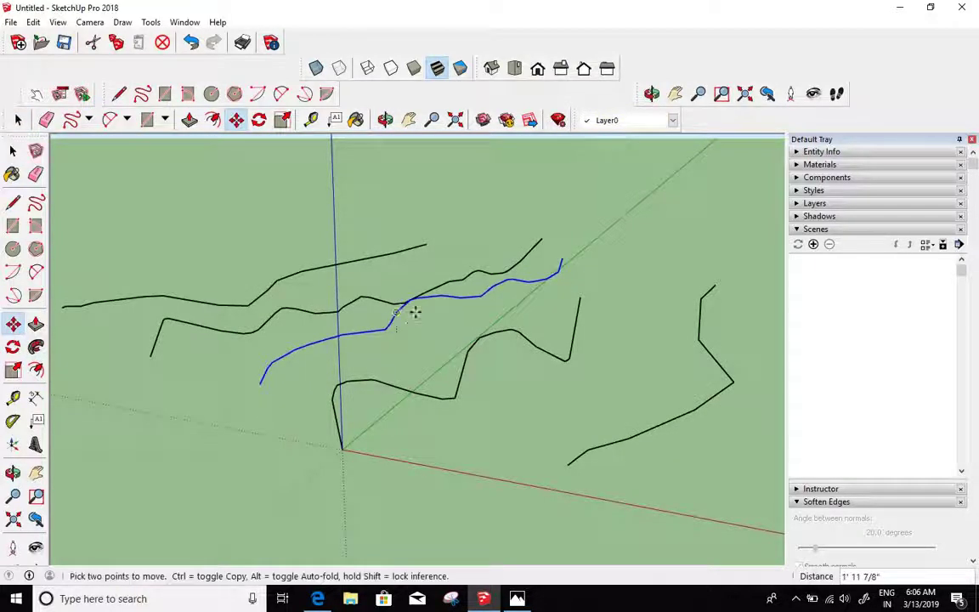
middle_click_drag(415, 313, 659, 320)
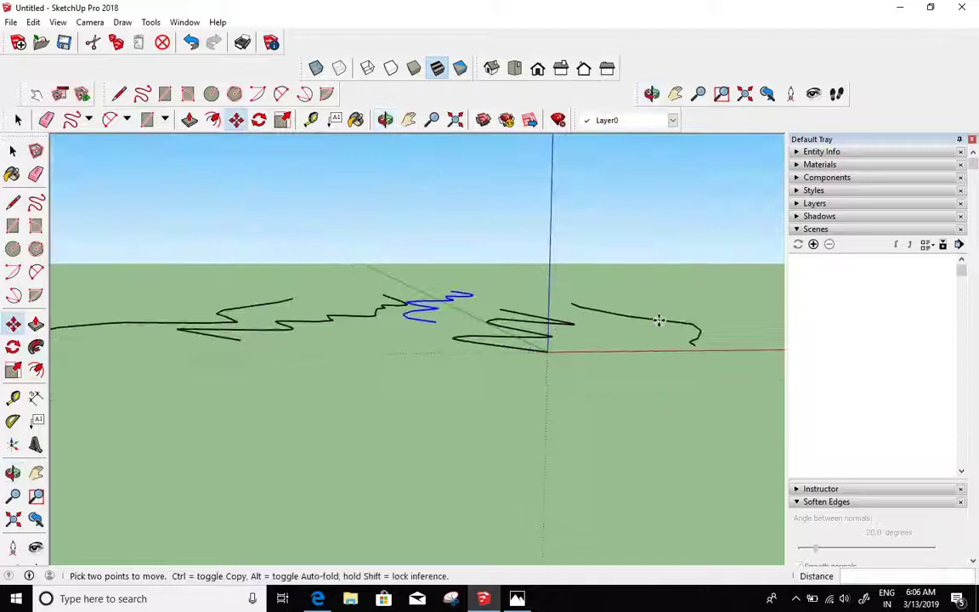
Step: Move the separate contour line on the red axis side up by about 1' 11"
left_click(13, 151)
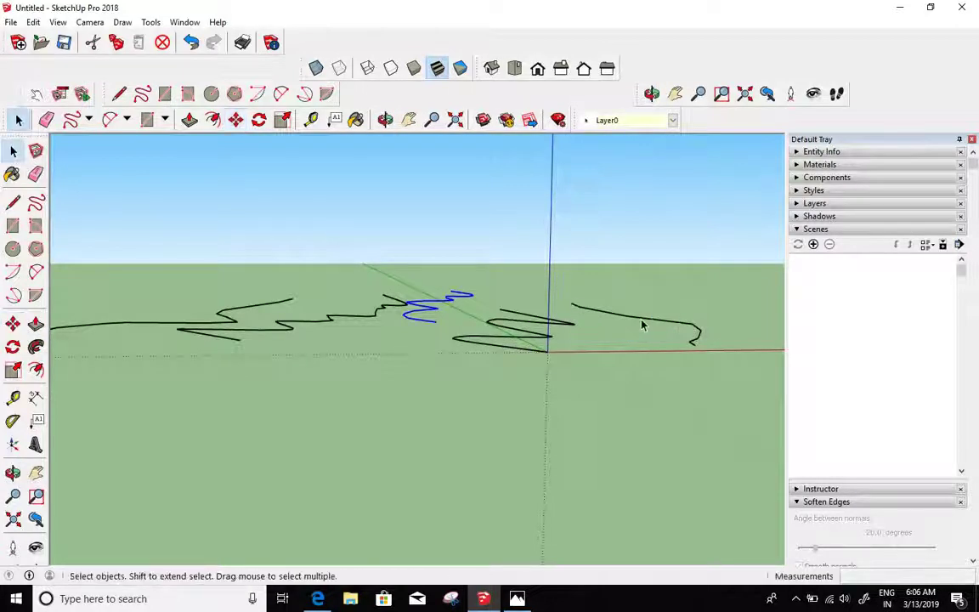
left_click(13, 323)
left_click_drag(623, 313, 623, 302)
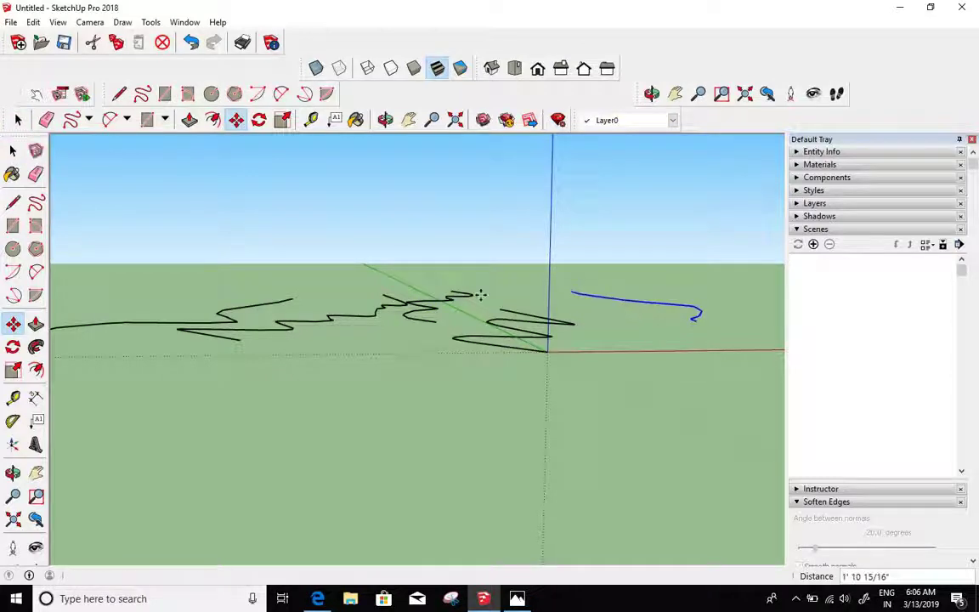
left_click(13, 149)
left_click(498, 299)
Step: Examine the arrangement and heights of the contour lines from several angles
scroll(498, 301, "down", 2)
middle_click_drag(433, 336, 383, 404)
scroll(423, 343, "down", 1)
mouse_move(423, 318)
middle_mouse_down()
mouse_move(566, 361)
mouse_move(415, 258)
mouse_move(346, 232)
middle_mouse_up()
scroll(416, 284, "up", 2)
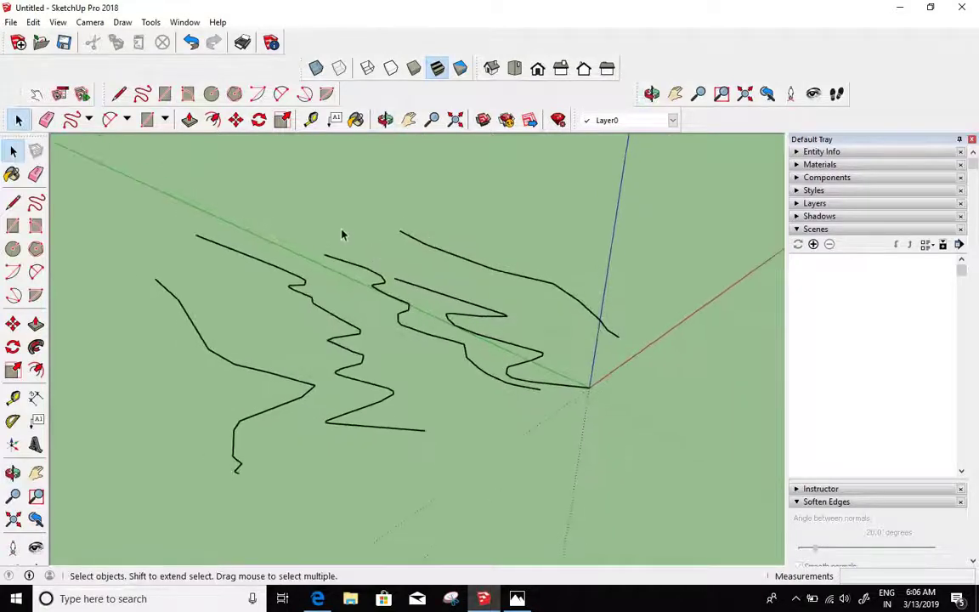
scroll(346, 232, "up", 2)
scroll(348, 221, "down", 2)
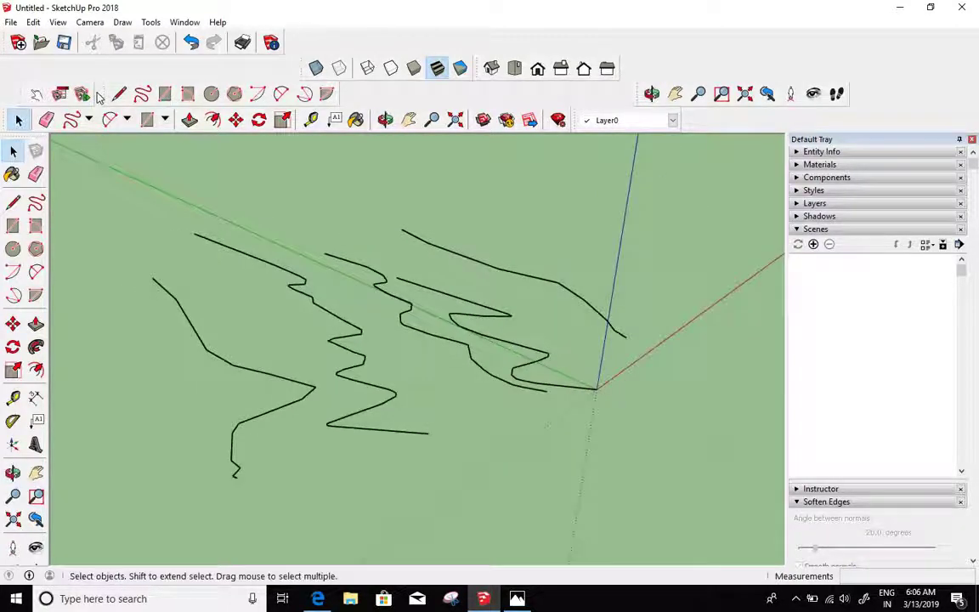
scroll(238, 253, "down", 1)
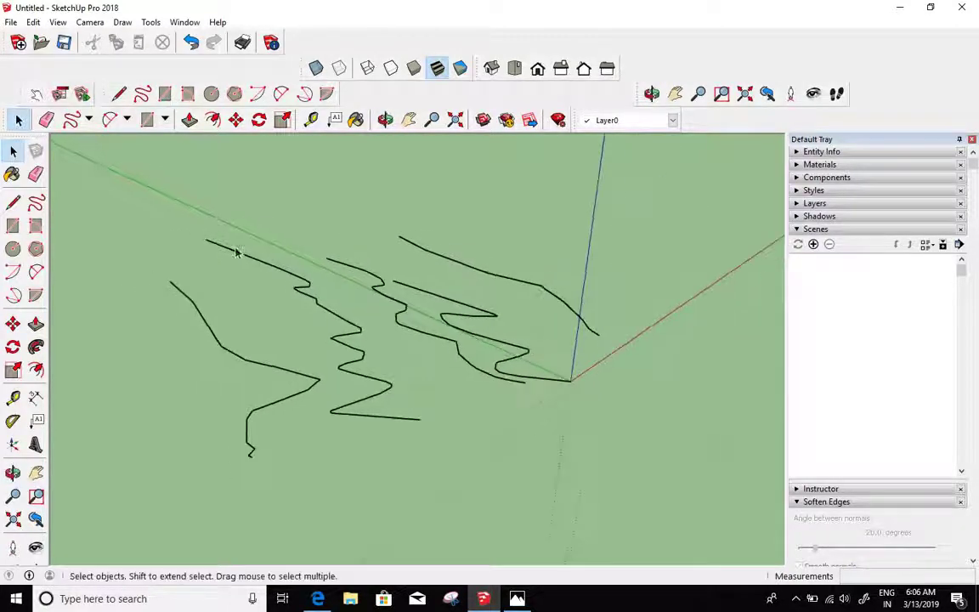
Step: Show the Sandbox toolbar and place it above the contour lines
left_click(58, 22)
left_click(68, 38)
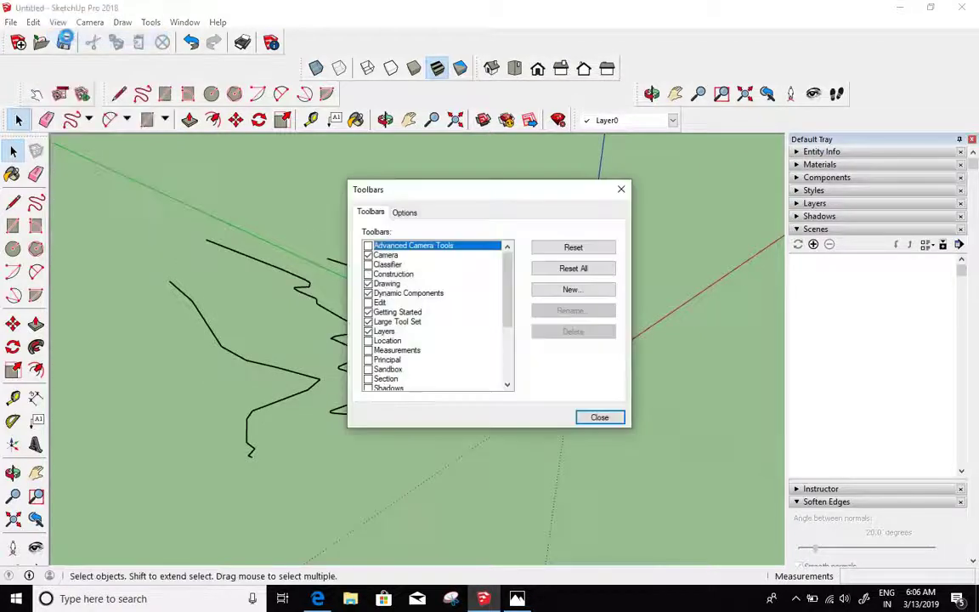
scroll(373, 306, "down", 3)
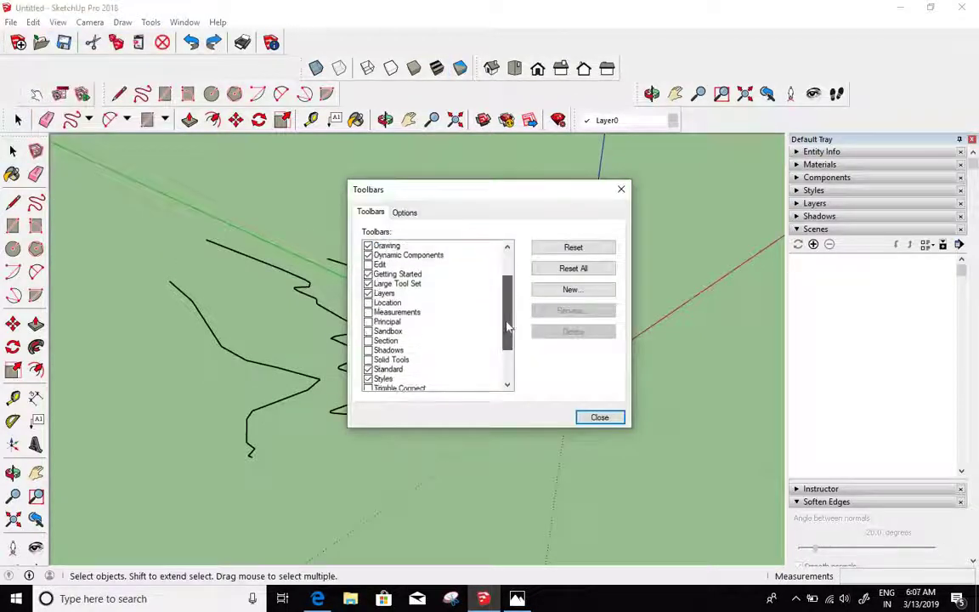
left_click(368, 302)
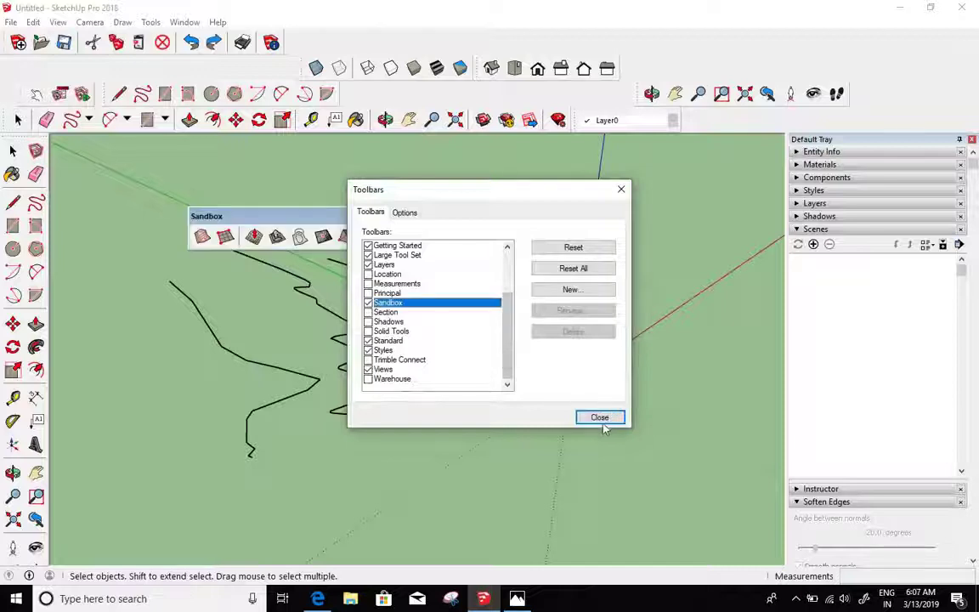
left_click(601, 420)
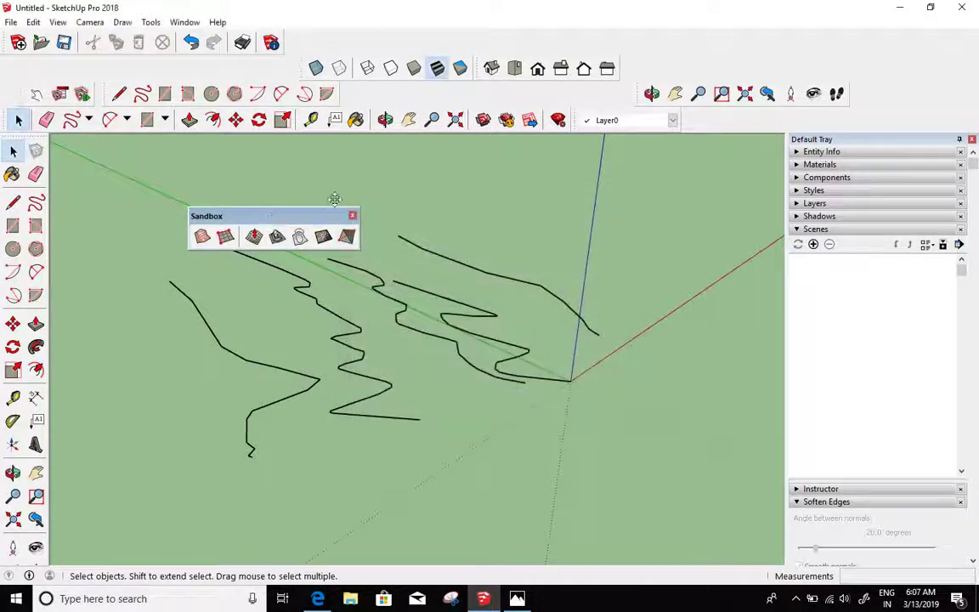
left_click_drag(272, 217, 440, 158)
middle_click_drag(475, 285, 425, 247)
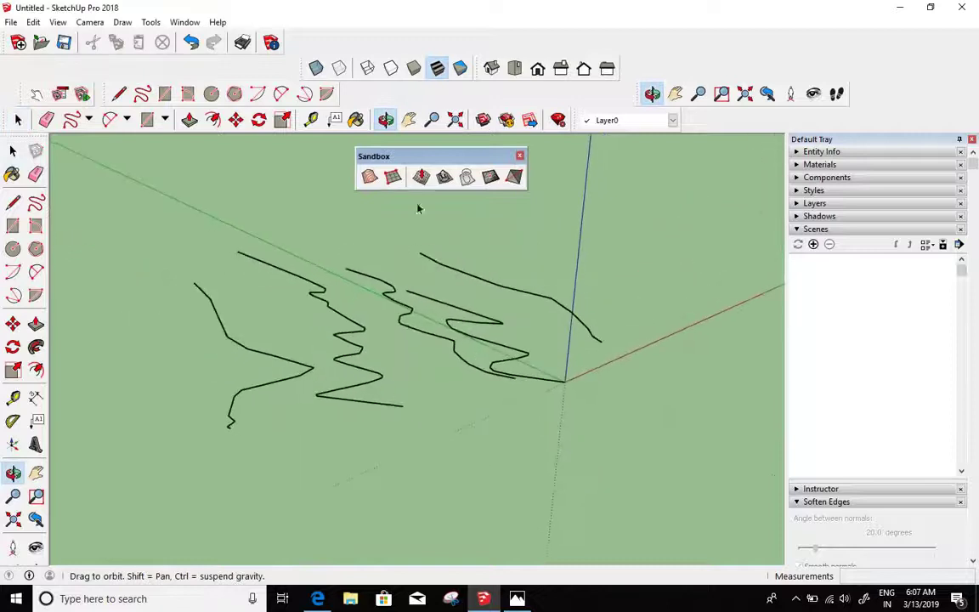
Step: Select all five contour lines and generate a terrain surface from them with the Sandbox From Contours tool
left_click(369, 176)
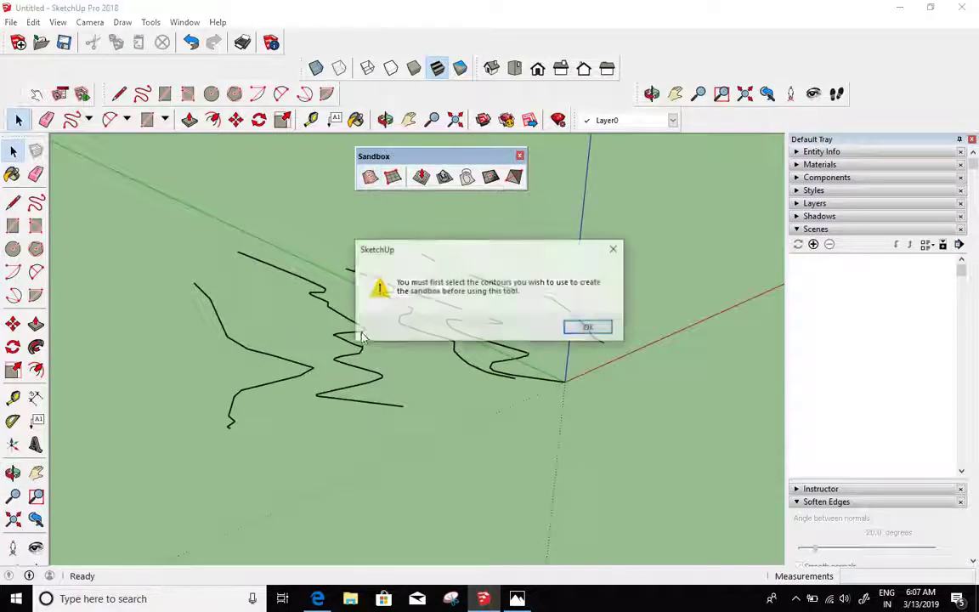
left_click(594, 328)
middle_click_drag(456, 284, 580, 252)
left_click_drag(225, 440, 224, 440)
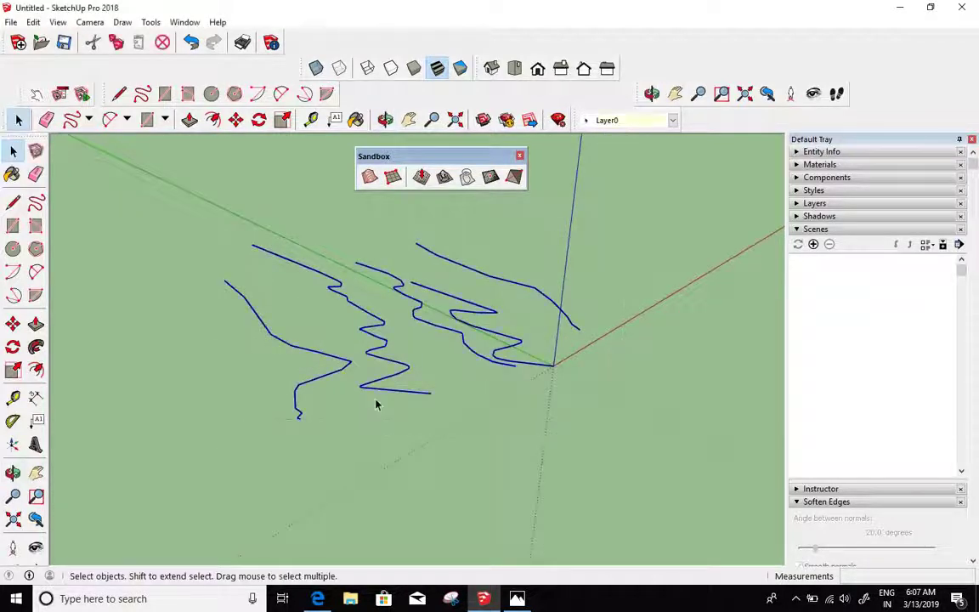
middle_click_drag(376, 402, 106, 412)
scroll(587, 358, "up", 2)
middle_click_drag(524, 370, 454, 366)
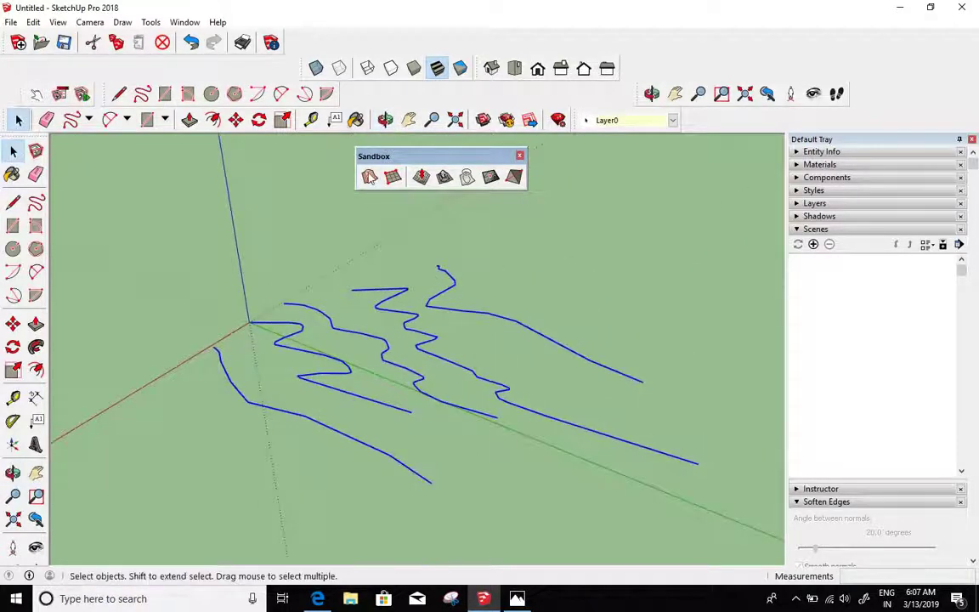
left_click(368, 176)
Step: Examine the generated terrain surface up close and from several angles
middle_click_drag(403, 313, 378, 260)
middle_click_drag(435, 367, 340, 385)
scroll(386, 331, "up", 3)
scroll(446, 349, "up", 2)
scroll(407, 401, "up", 2)
scroll(541, 371, "down", 2)
middle_click_drag(541, 371, 455, 226)
scroll(269, 392, "down", 5)
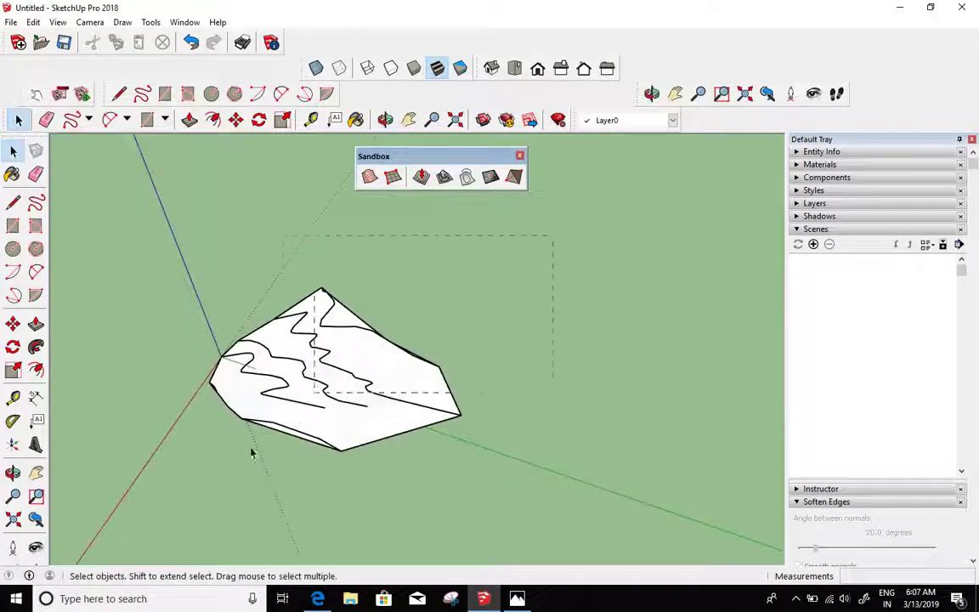
Step: Erase the terrain surface together with its contour lines
left_click(352, 356)
right_click(356, 353)
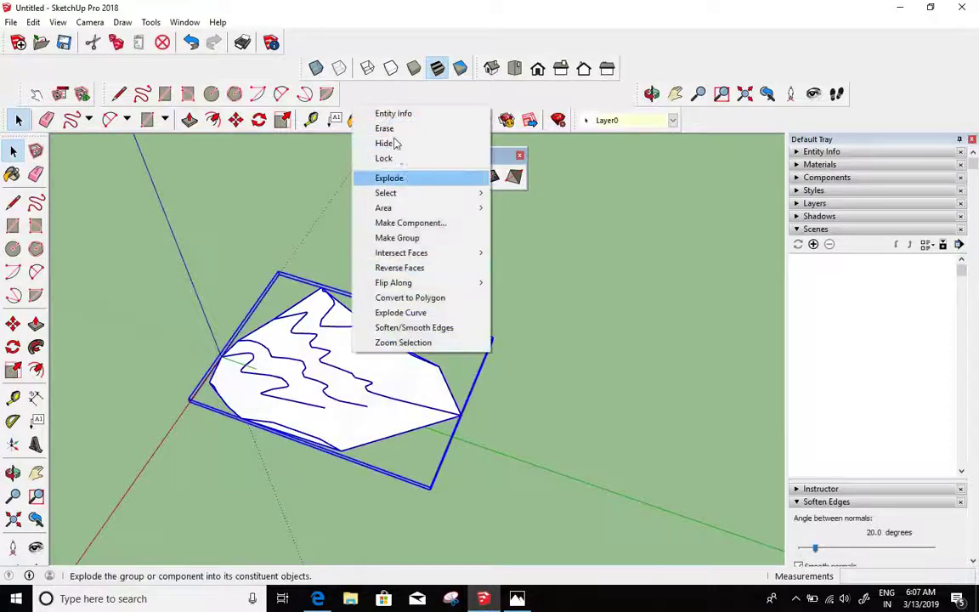
left_click(384, 128)
Step: Create a From Scratch sandbox grid with 10' spacing, starting at the origin along the green axis and extending about 208' sideways
middle_click_drag(386, 253, 398, 204)
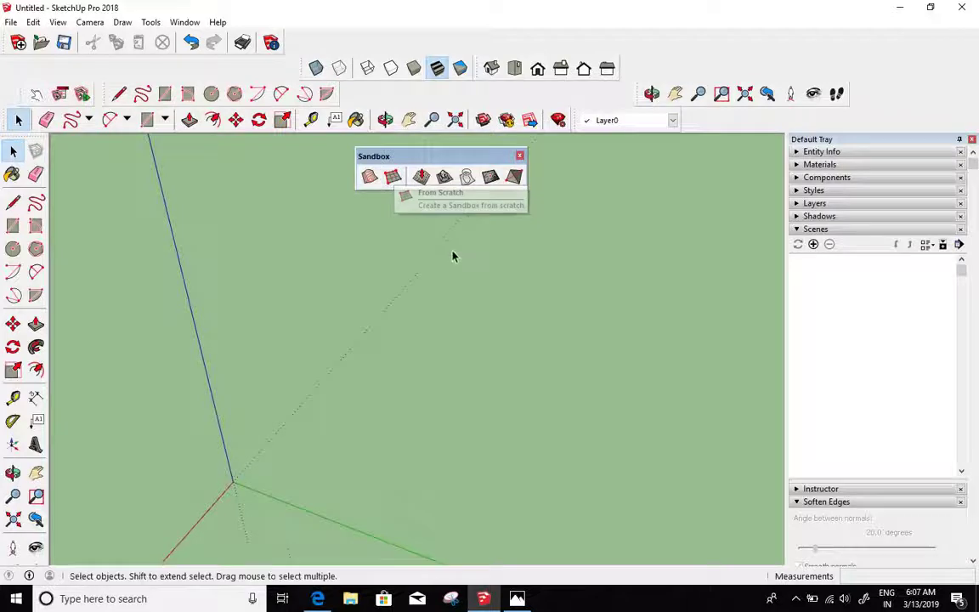
middle_click_drag(452, 256, 394, 376)
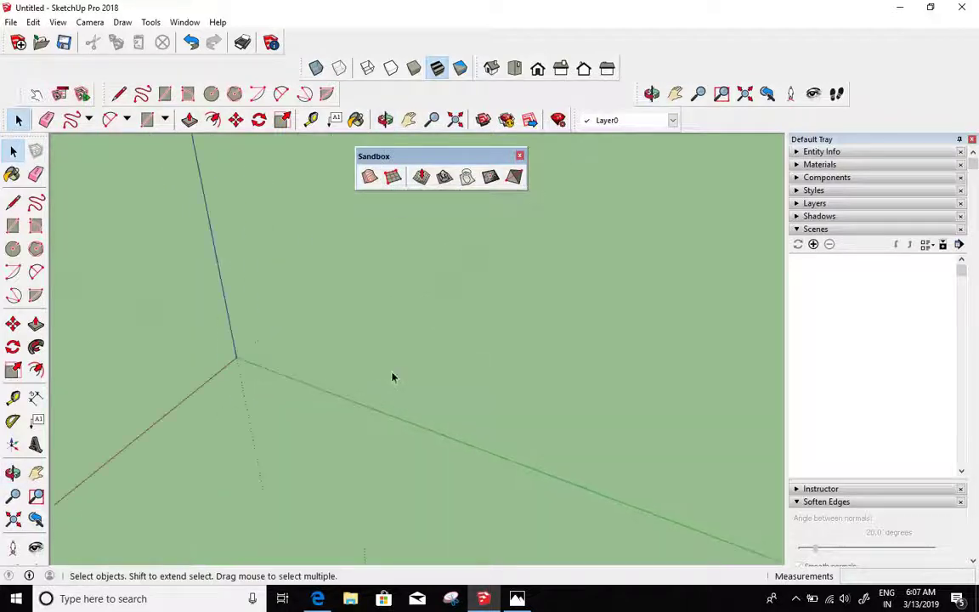
left_click(393, 177)
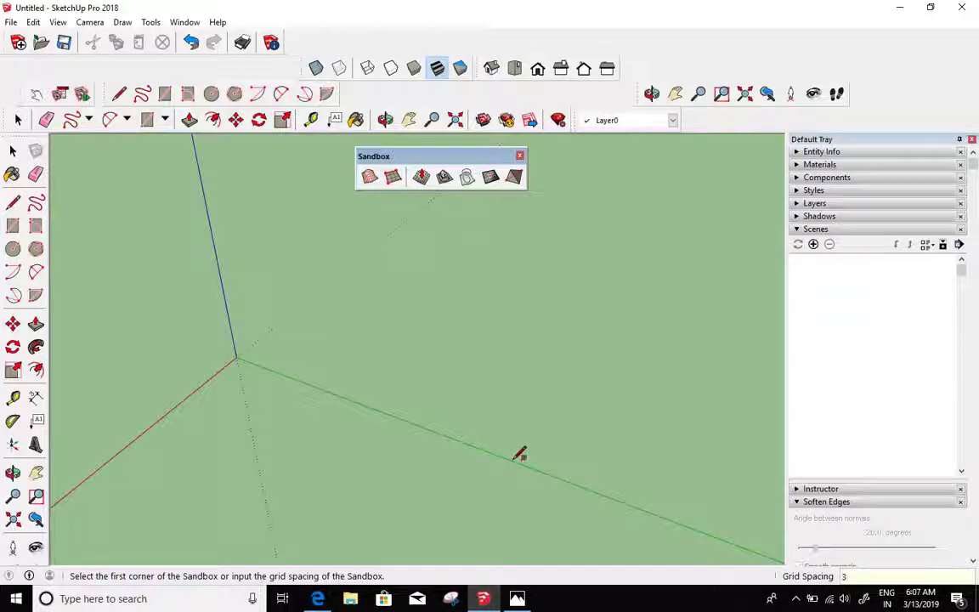
left_click(236, 355)
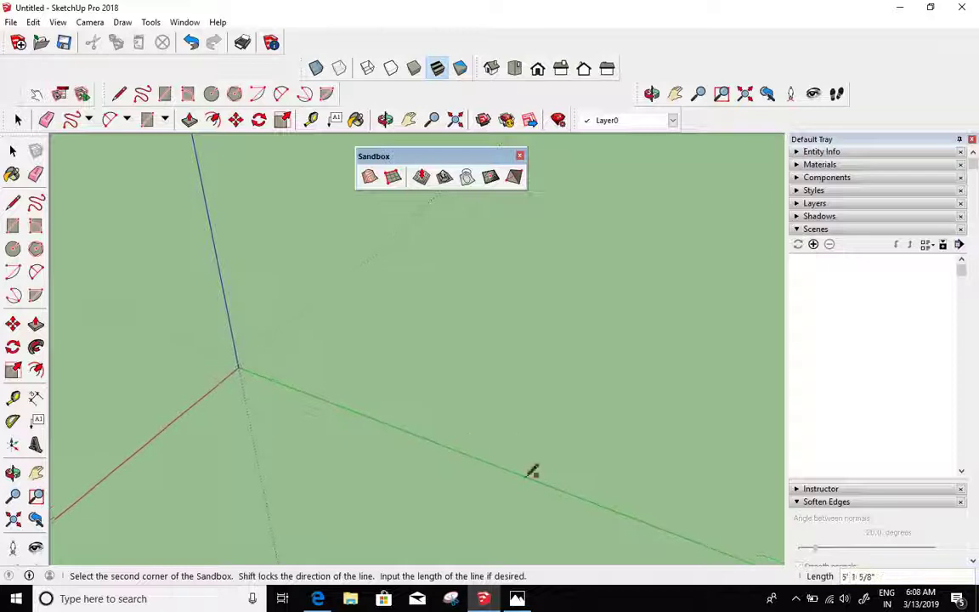
left_click(610, 470)
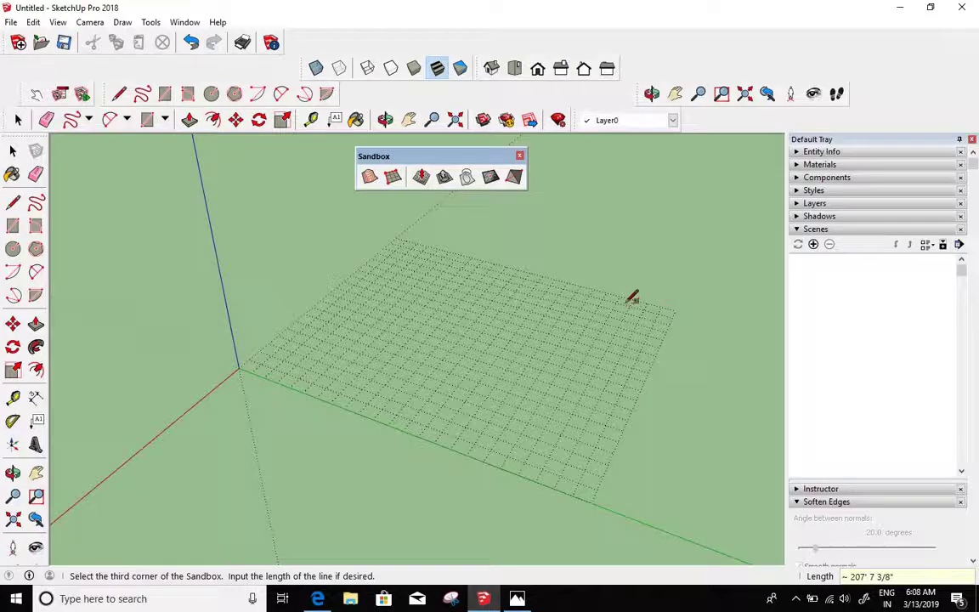
left_click(632, 296)
middle_click_drag(573, 343, 514, 325)
mouse_move(610, 354)
middle_mouse_down()
mouse_move(646, 367)
mouse_move(617, 380)
mouse_move(594, 366)
middle_mouse_up()
scroll(648, 370, "up", 3)
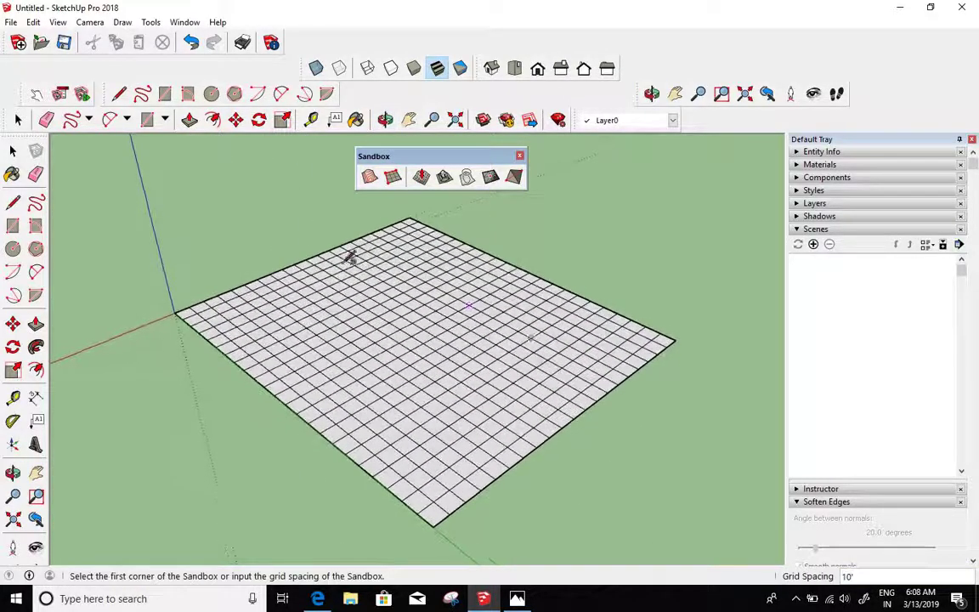
Step: Explode the sandbox grid group so that its individual faces can be edited
left_click(13, 151)
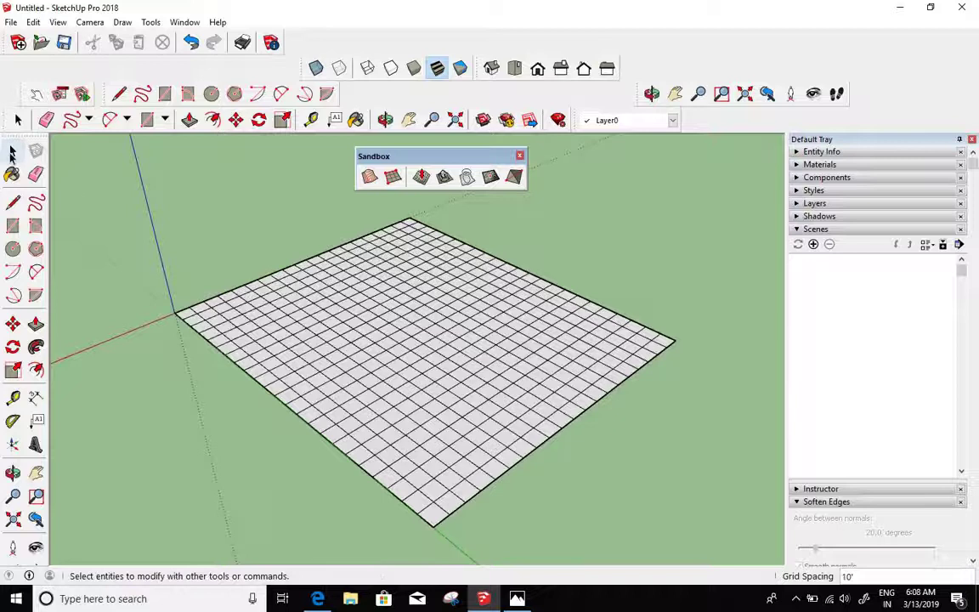
right_click(319, 294)
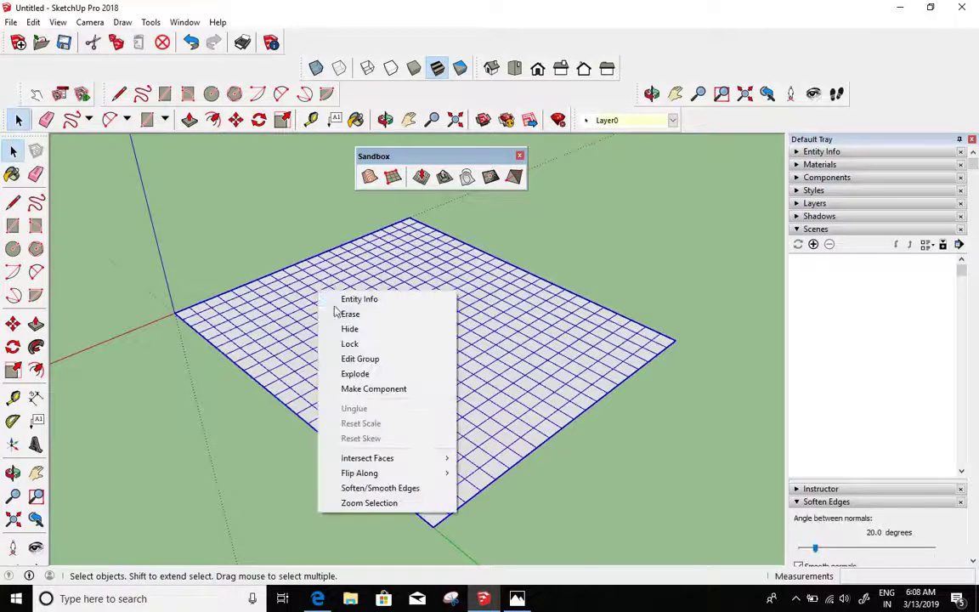
left_click(357, 374)
left_click(293, 250)
middle_click_drag(335, 289, 333, 333)
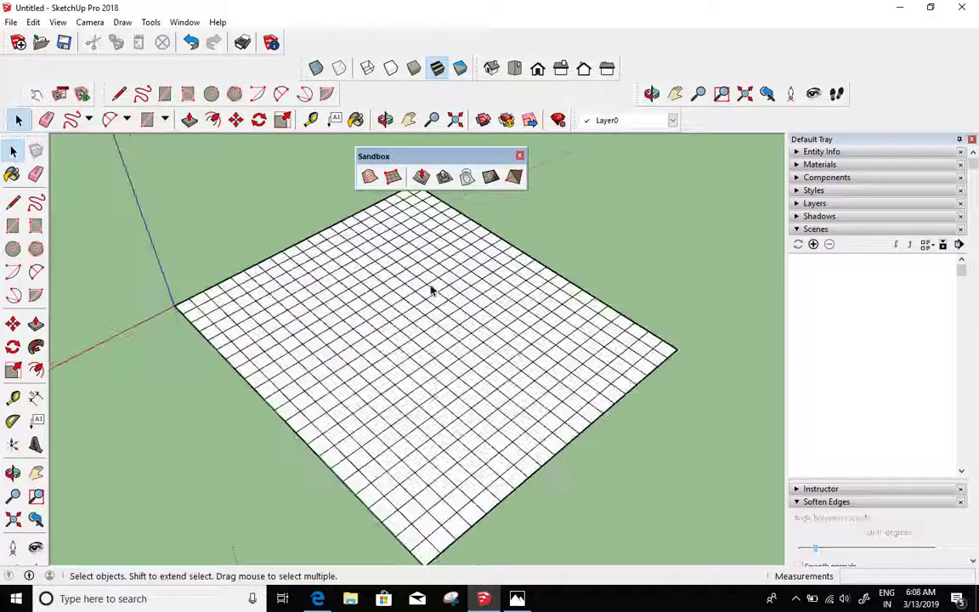
Step: Select a block of faces in the middle of the grid and raise it into a broad mound using Smoove with a 30' radius
left_click_drag(368, 402, 376, 376)
middle_click_drag(375, 344, 394, 245)
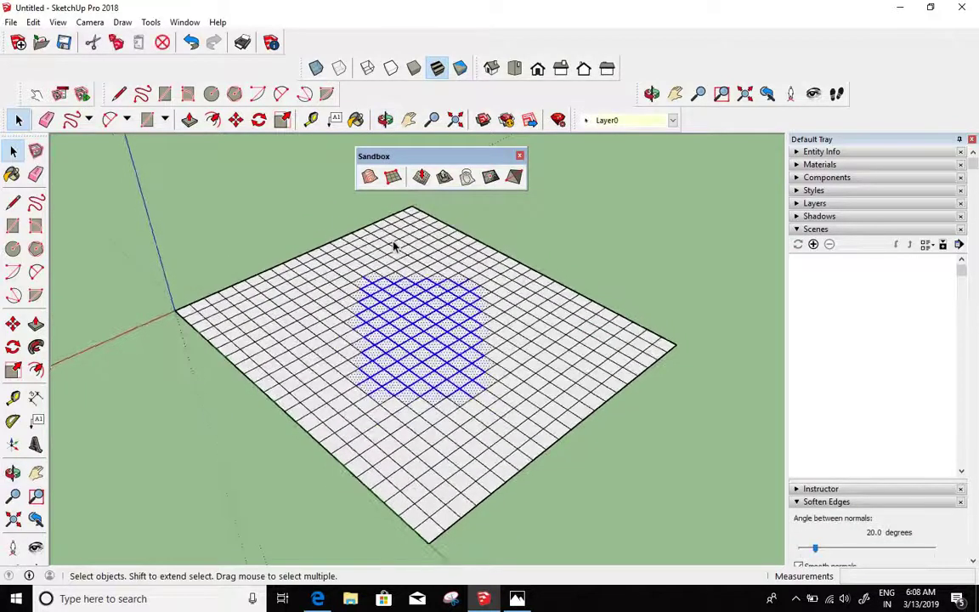
left_click(422, 177)
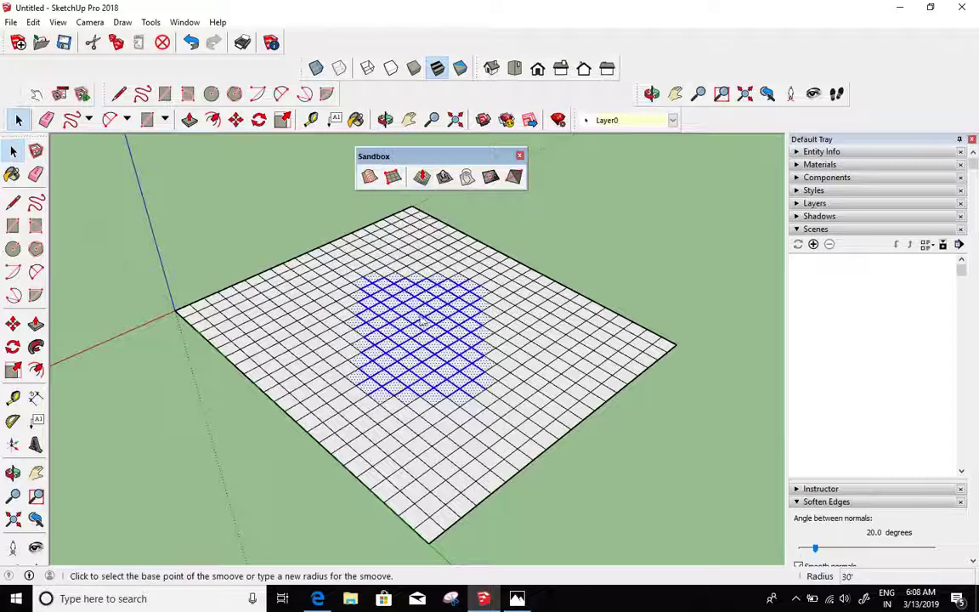
middle_click_drag(417, 328, 422, 304)
left_click(419, 326)
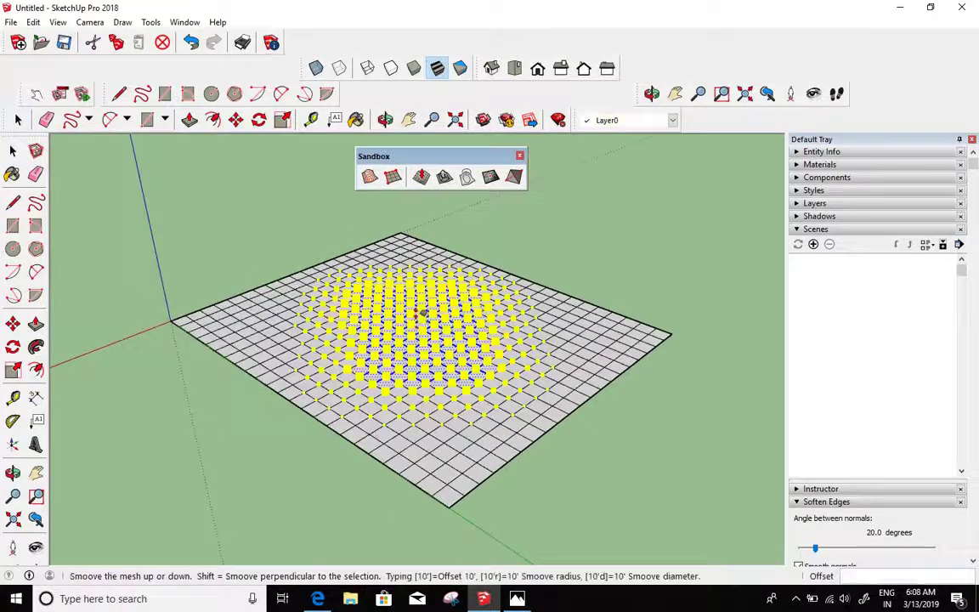
left_click(385, 276)
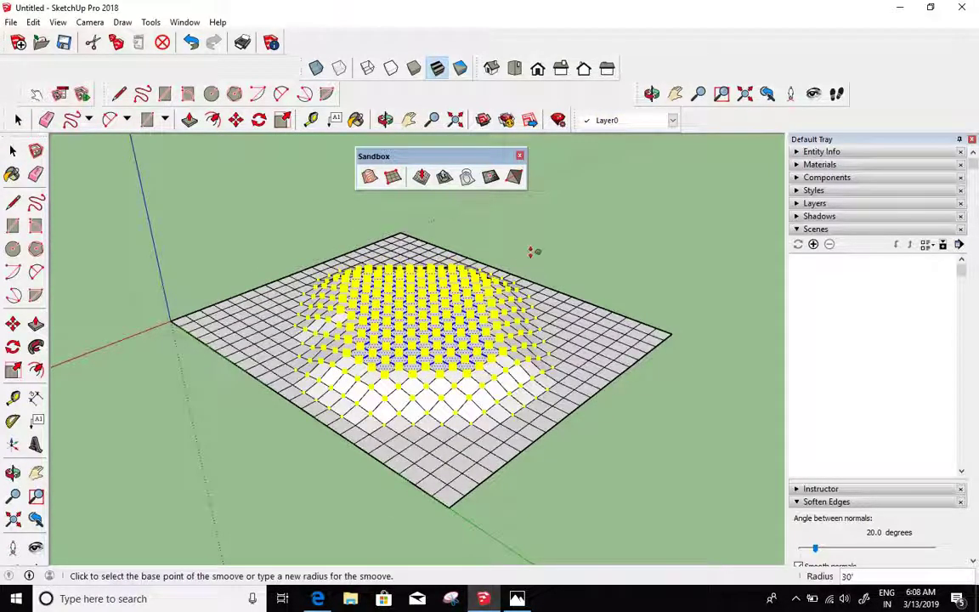
left_click(13, 151)
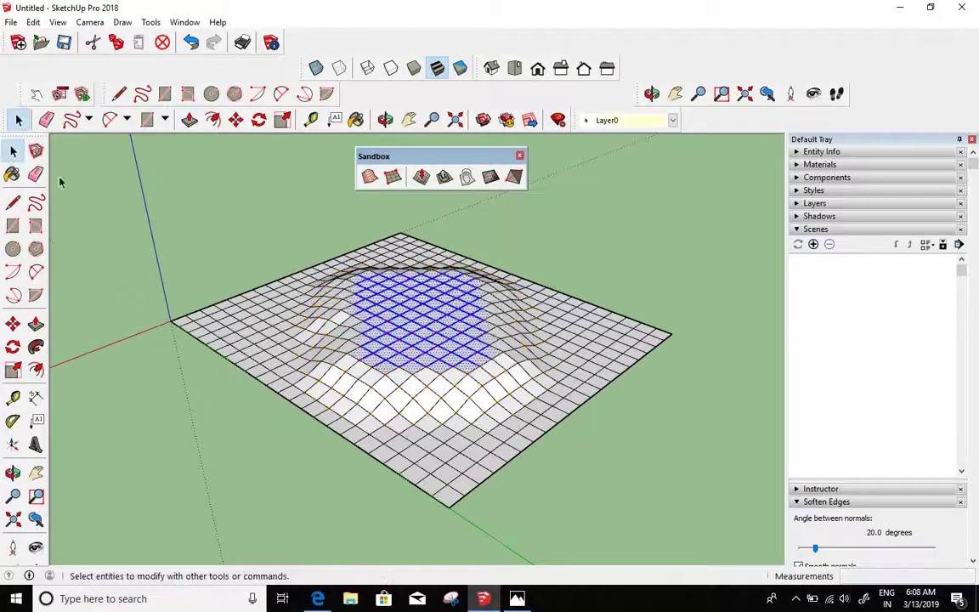
left_click(184, 251)
Step: Select a smaller block of faces on top of the mound and Smoove it upward with a 30' radius
middle_click_drag(183, 251, 404, 301)
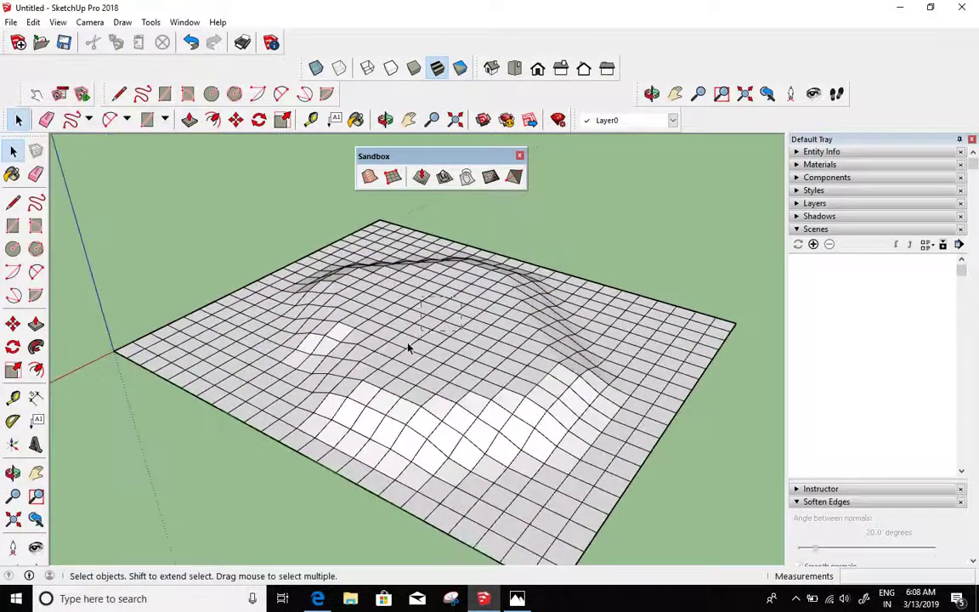
left_click_drag(408, 346, 396, 349)
left_click(421, 177)
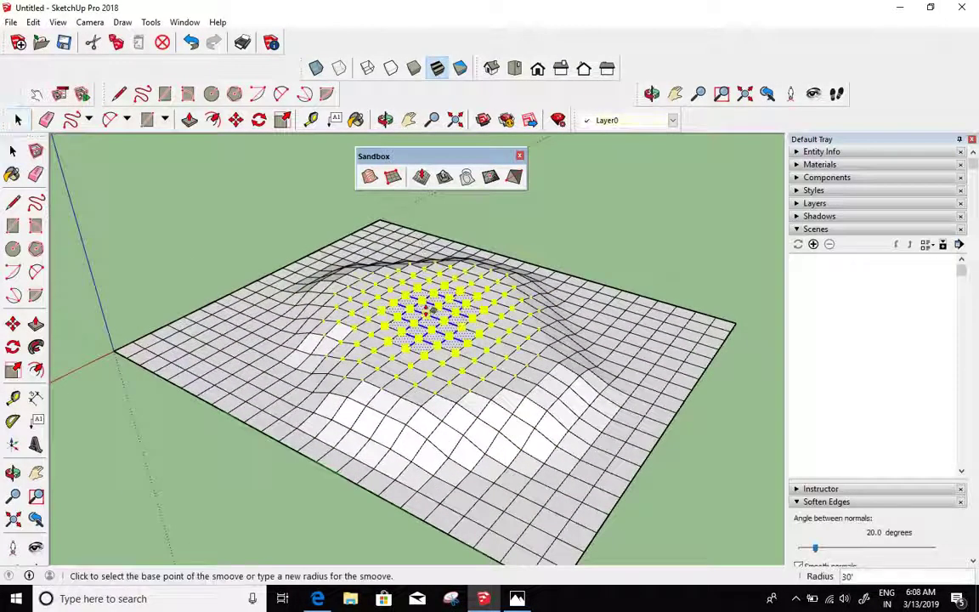
left_click(428, 296)
left_click(428, 291)
middle_click_drag(428, 291, 122, 191)
left_click(13, 151)
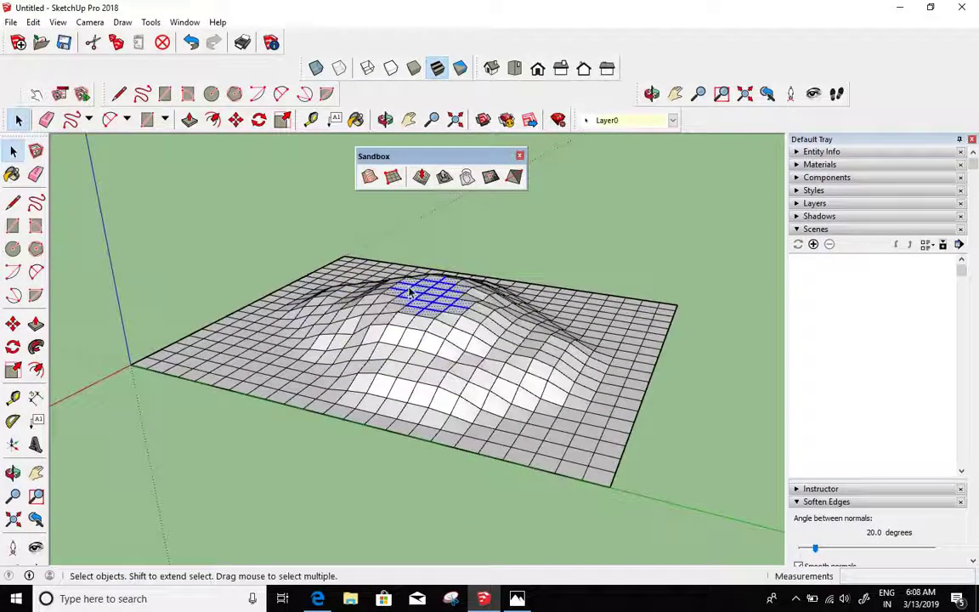
Step: Raise a small patch of faces at the hill's summit by about 8' with Smoove, then clear the selection
scroll(441, 295, "up", 2)
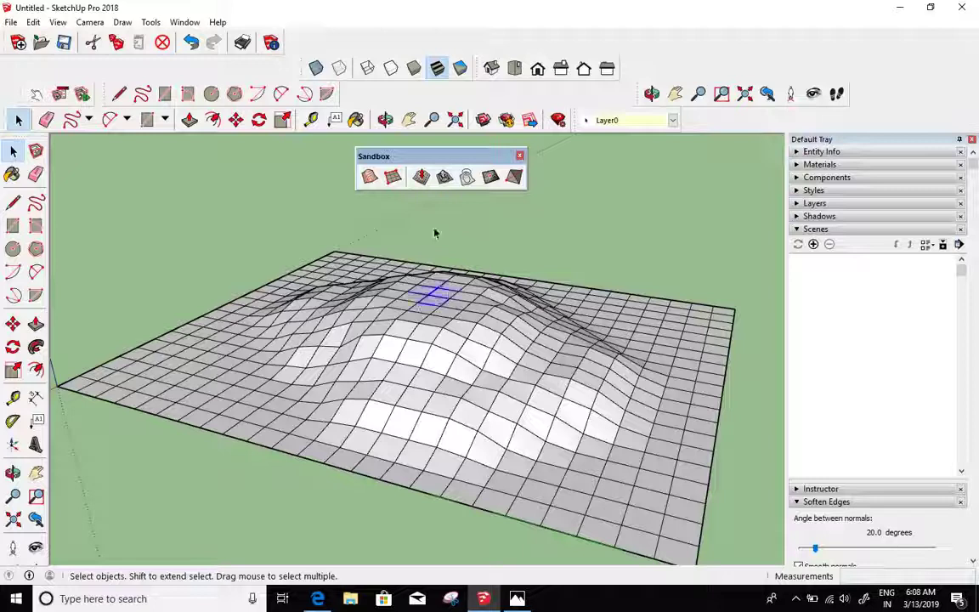
left_click(420, 178)
left_click(432, 294)
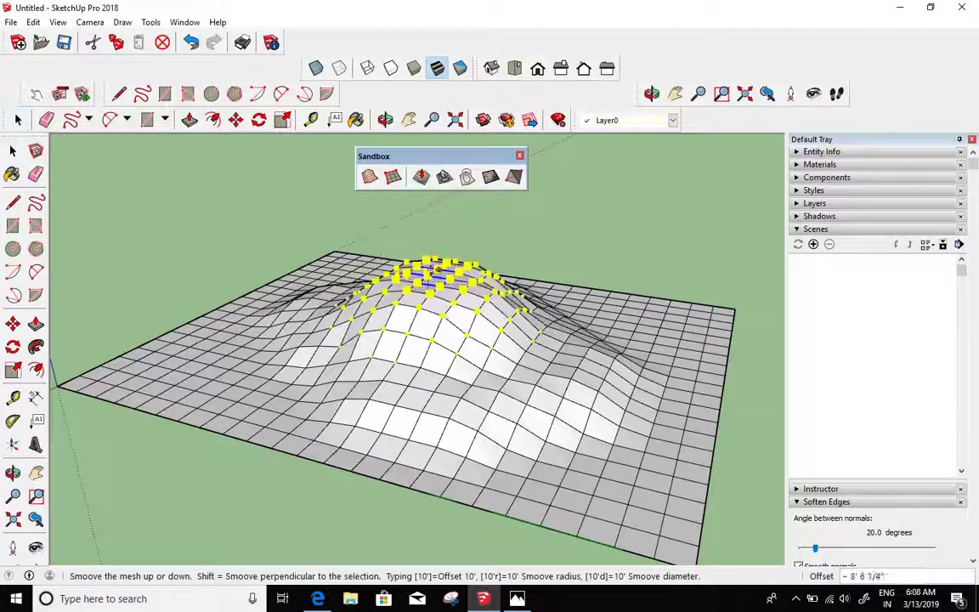
left_click(432, 267)
left_click(12, 151)
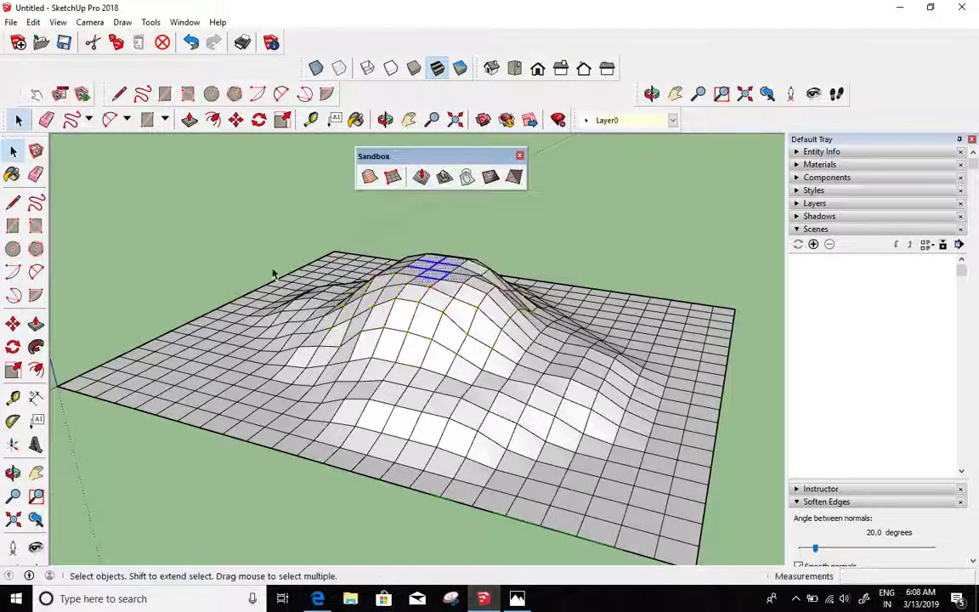
left_click(273, 271)
Step: Select the slope faces reaching the terrain's green-axis edge and Smoove them upward into a high arch
middle_click_drag(293, 304, 321, 277)
left_click_drag(440, 428, 491, 496)
left_click(421, 176)
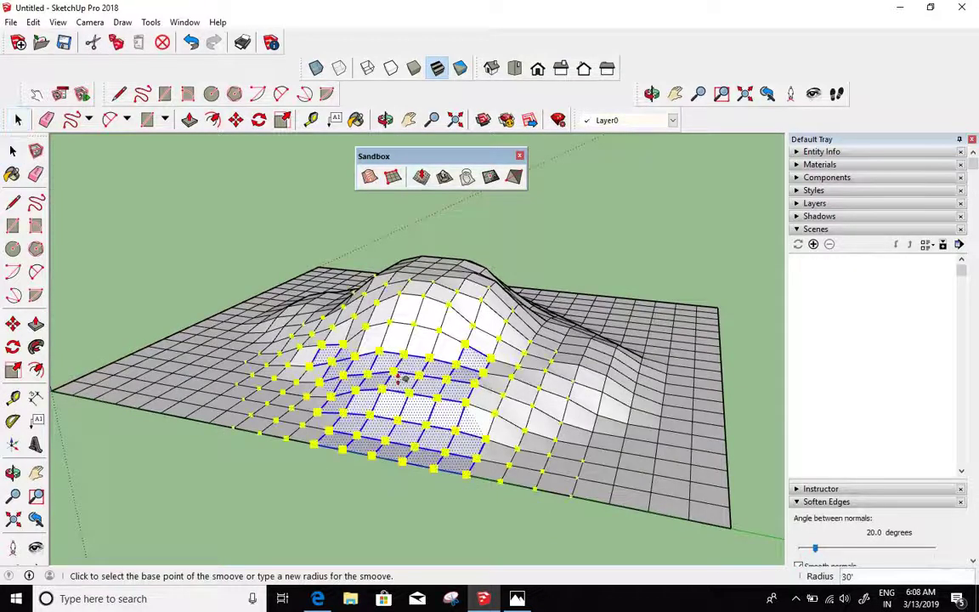
left_click(400, 345)
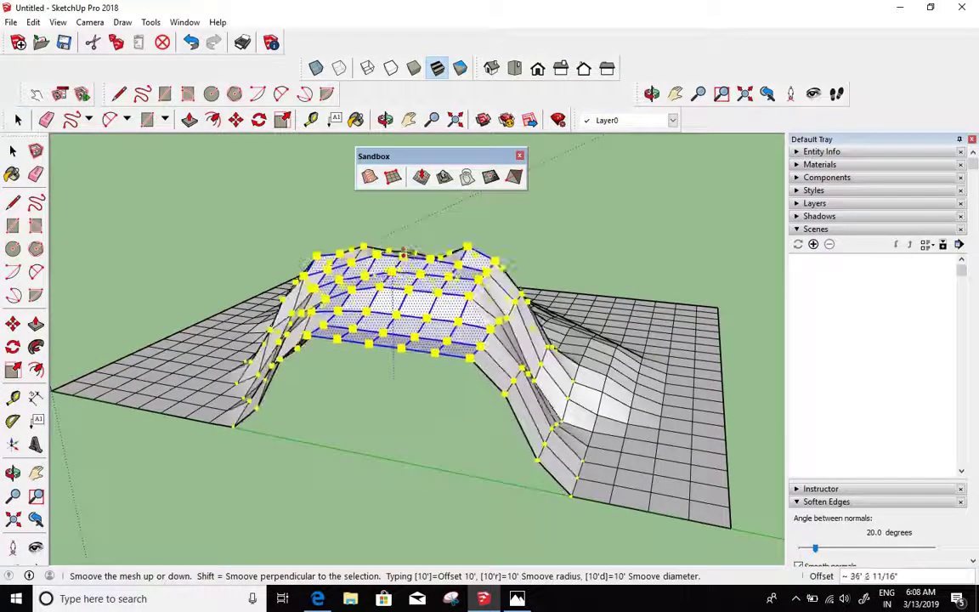
left_click(124, 172)
left_click(14, 157)
left_click(108, 184)
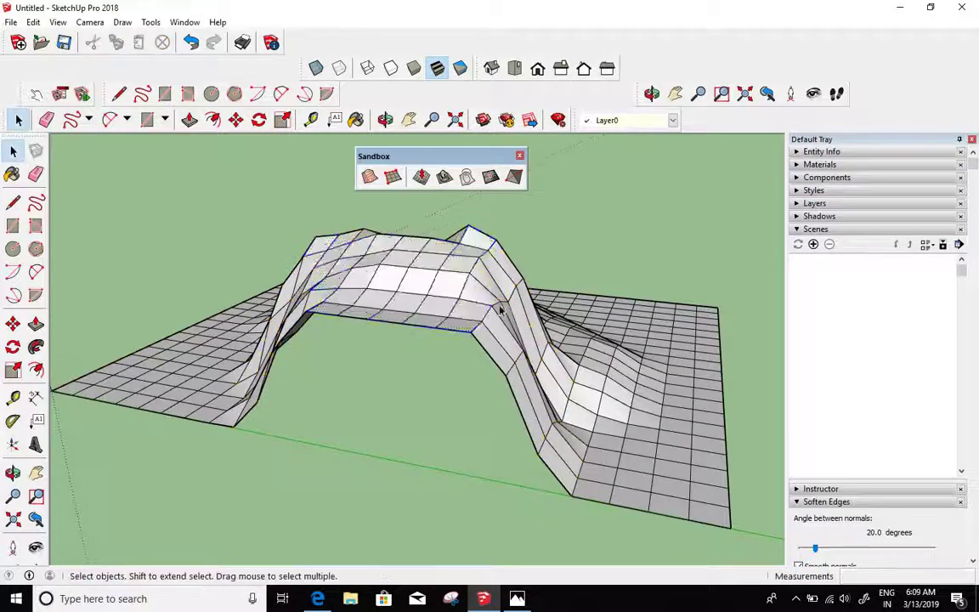
Step: Select a patch of upper slope faces on the side away from the green axis and Smoove it up about 12'
middle_click_drag(501, 310, 465, 248)
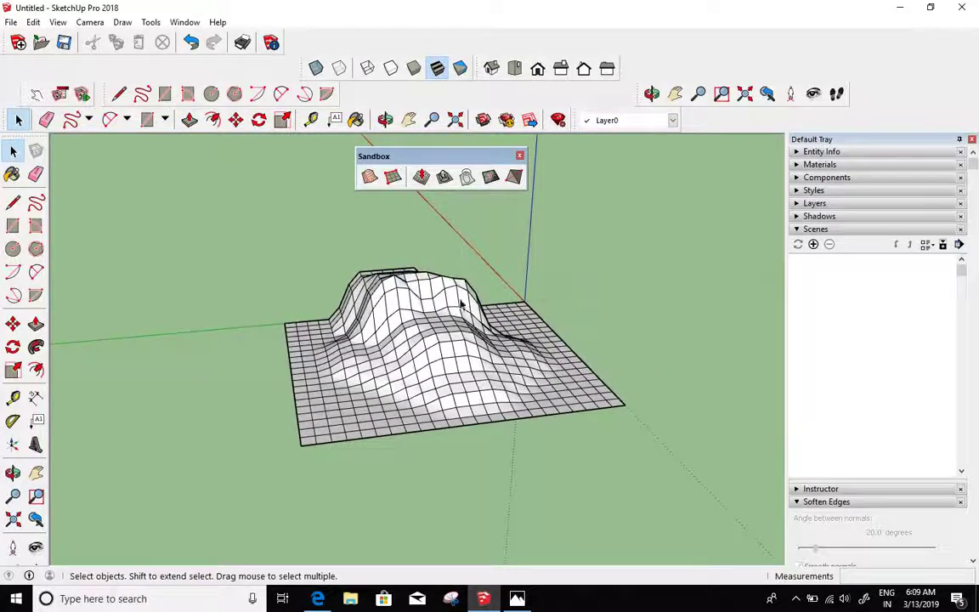
scroll(406, 299, "up", 6)
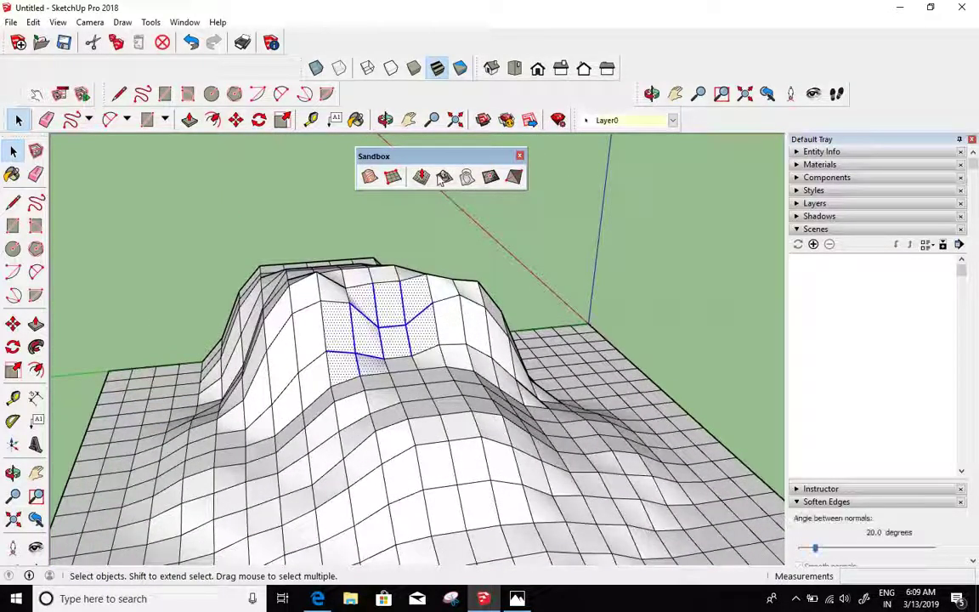
left_click(443, 176)
left_click(386, 324)
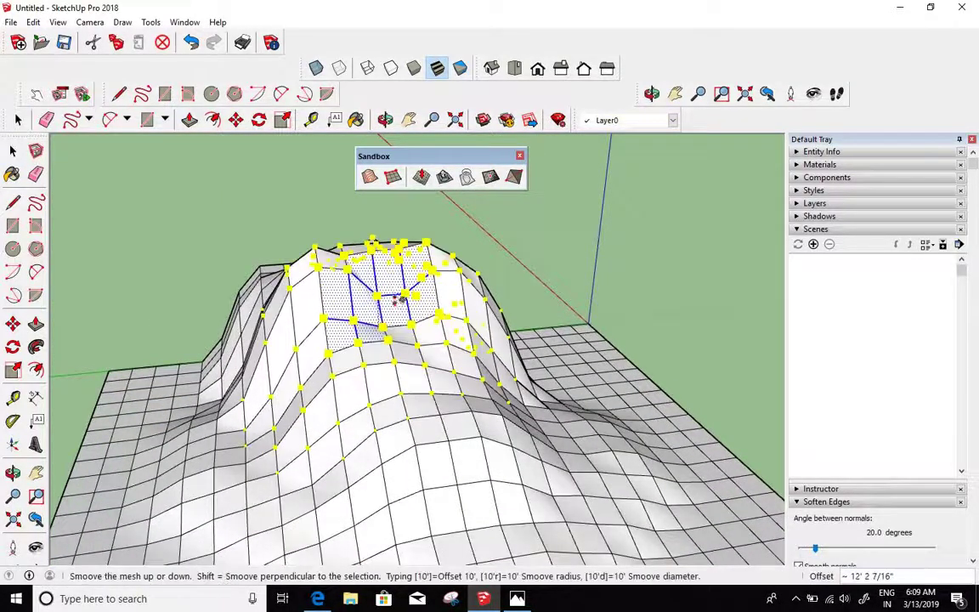
left_click(396, 299)
left_click(12, 152)
scroll(374, 293, "down", 2)
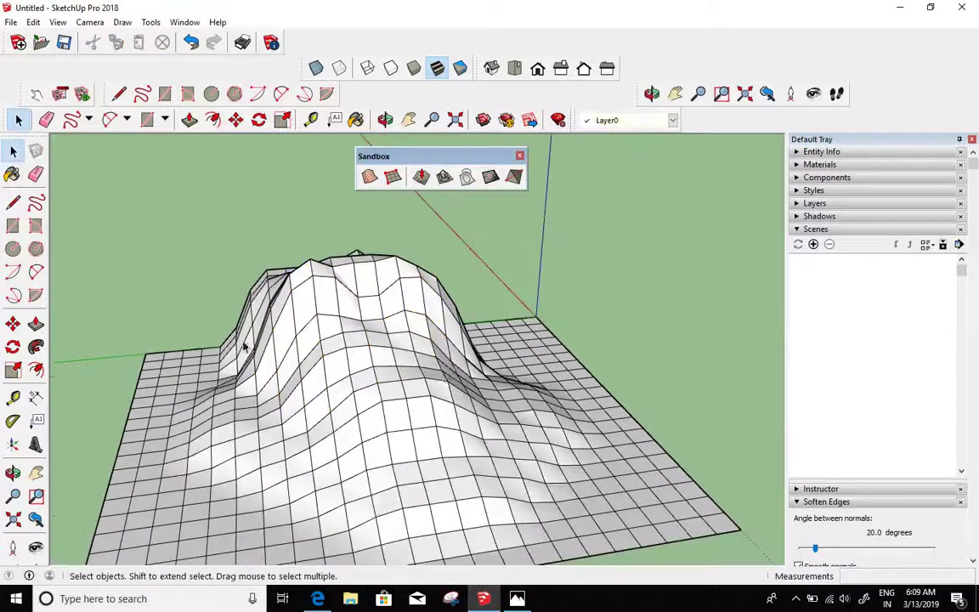
Step: Select a small four-face patch in the dip near the hilltop and Smoove it downward by about 10'
middle_click_drag(374, 293, 328, 312)
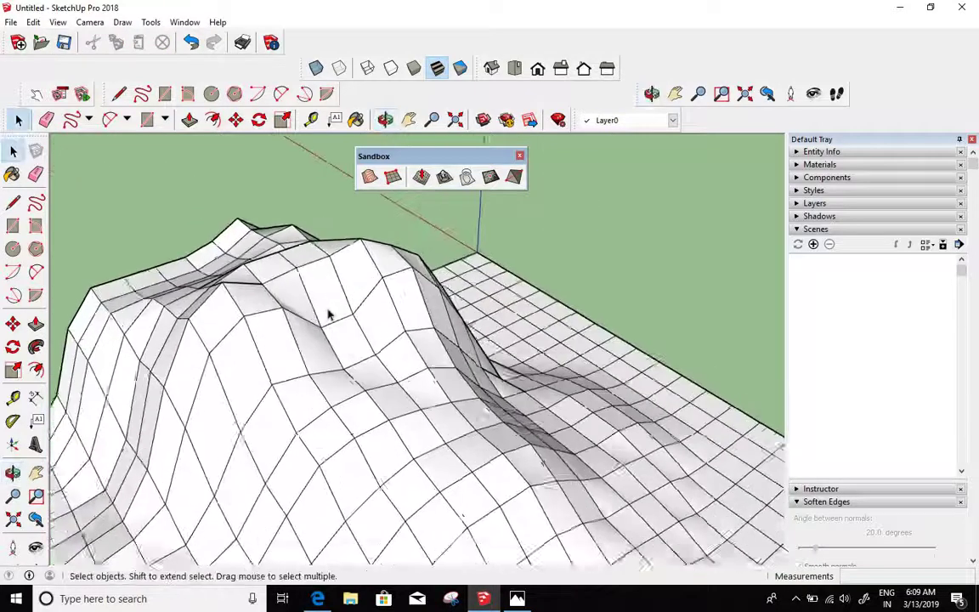
scroll(330, 321, "up", 3)
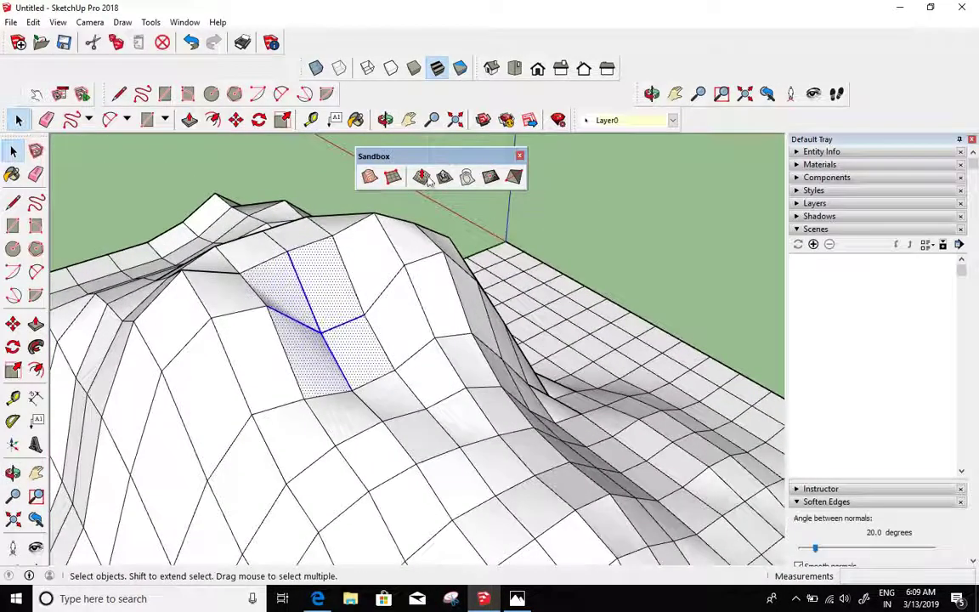
left_click(321, 333)
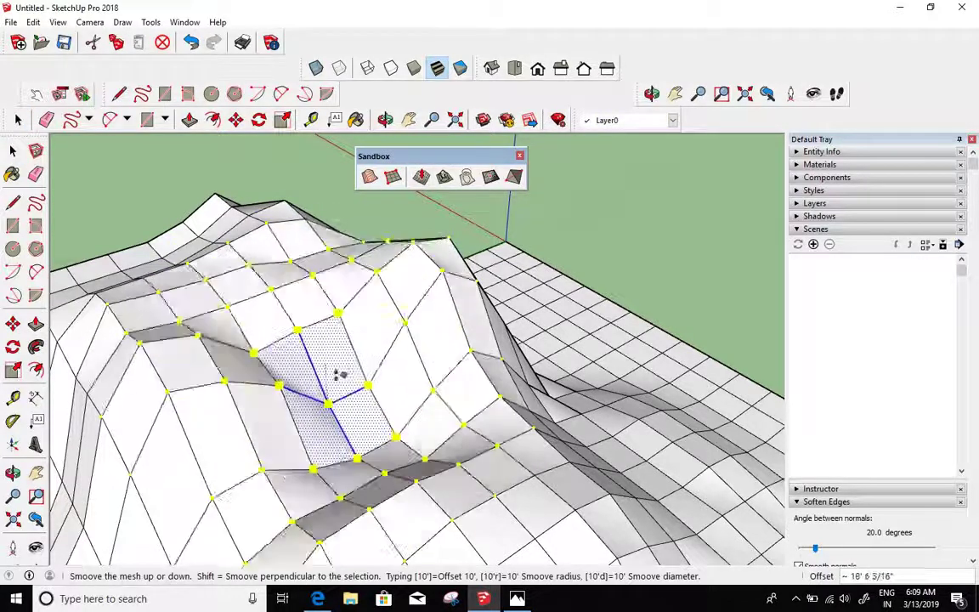
left_click(355, 312)
scroll(339, 323, "down", 4)
middle_click_drag(339, 323, 183, 247)
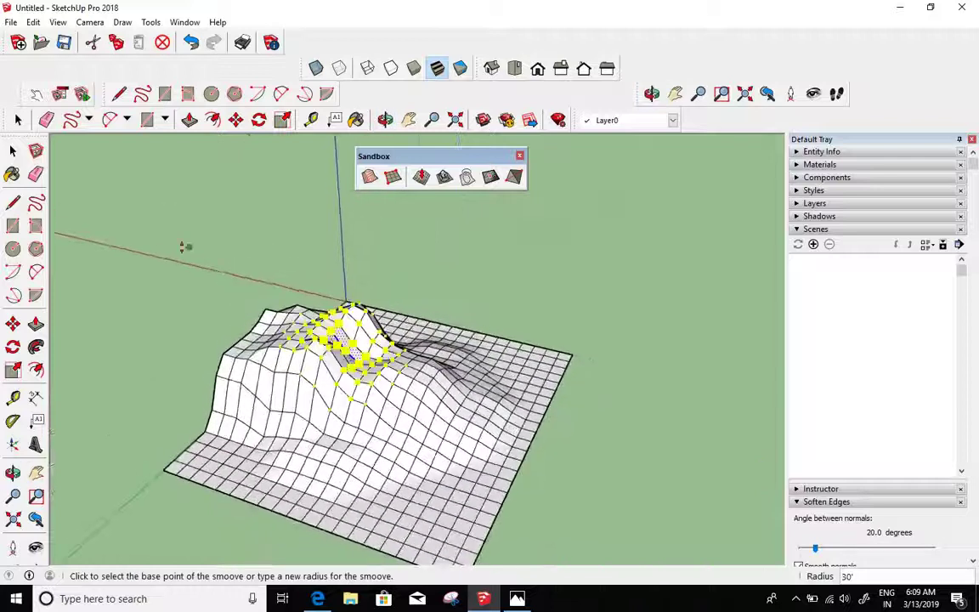
left_click(13, 151)
left_click(160, 214)
Step: Draw a circle with a radius of about 37' 6" on the ground beside the terrain
scroll(162, 213, "down", 1)
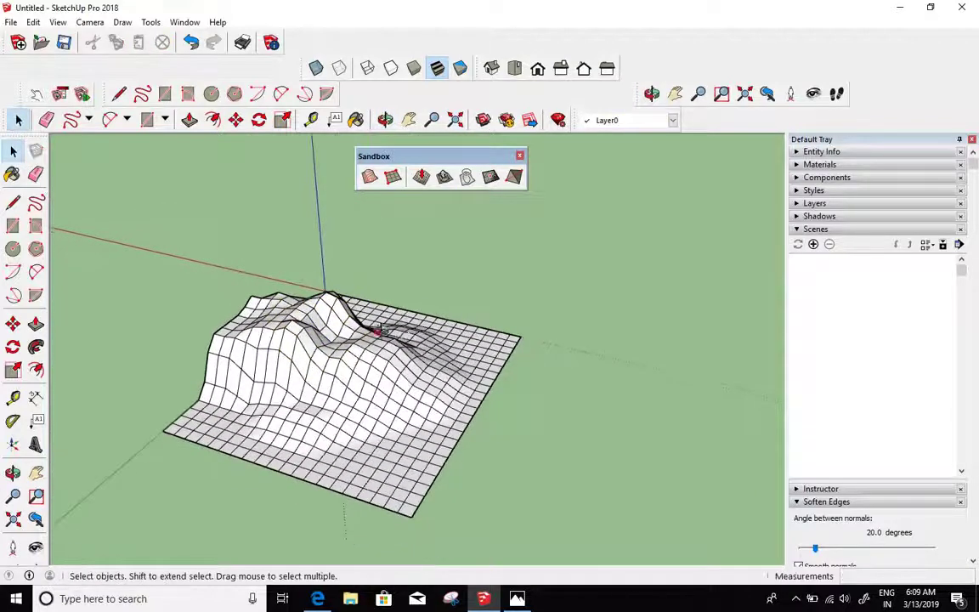
middle_click_drag(378, 328, 361, 289)
scroll(361, 289, "up", 2)
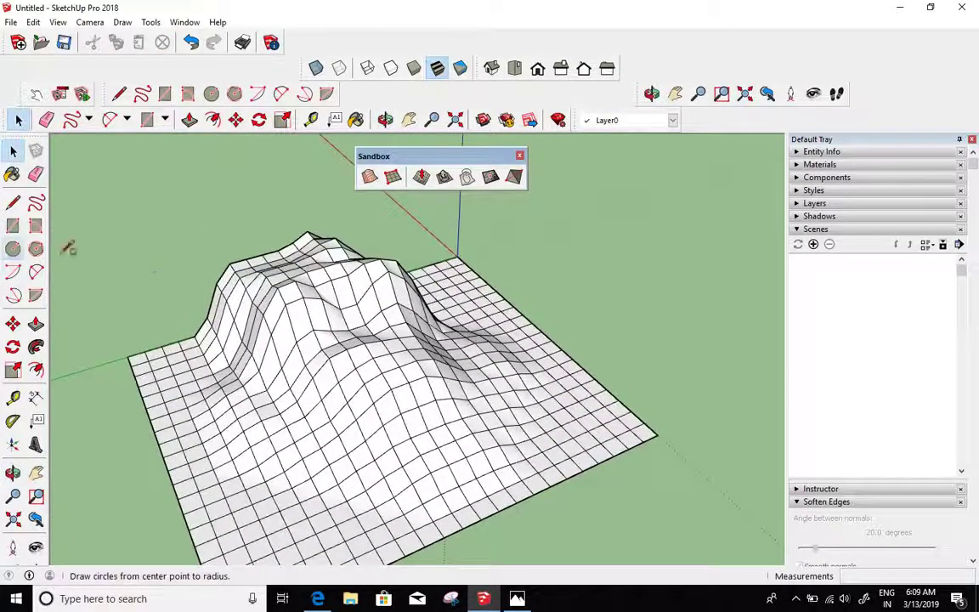
left_click(14, 249)
scroll(153, 273, "down", 1)
left_click(554, 334)
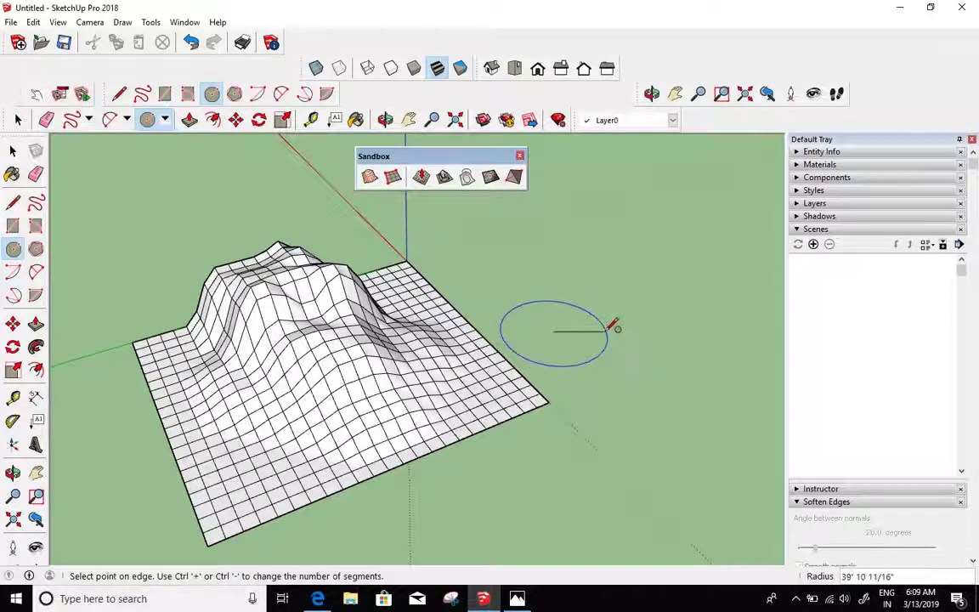
left_click(608, 327)
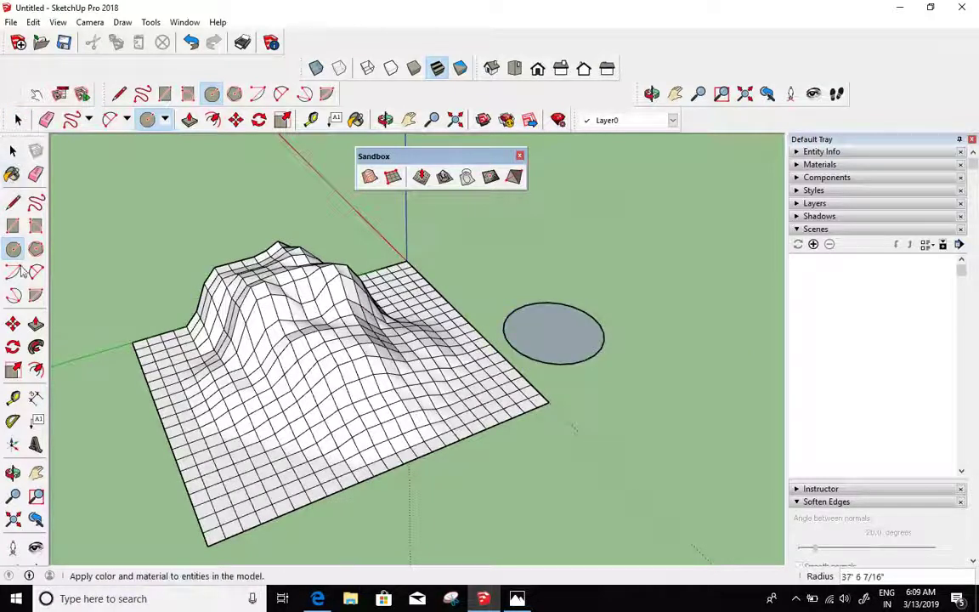
Step: Select the circle's face and edge and move them straight up along the blue axis above the ground
left_click(13, 324)
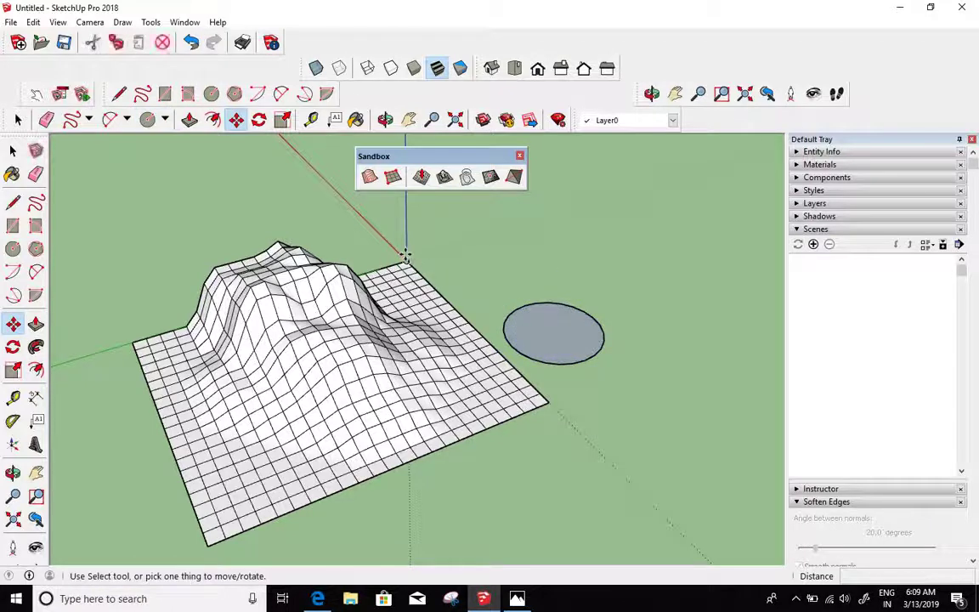
left_click(13, 150)
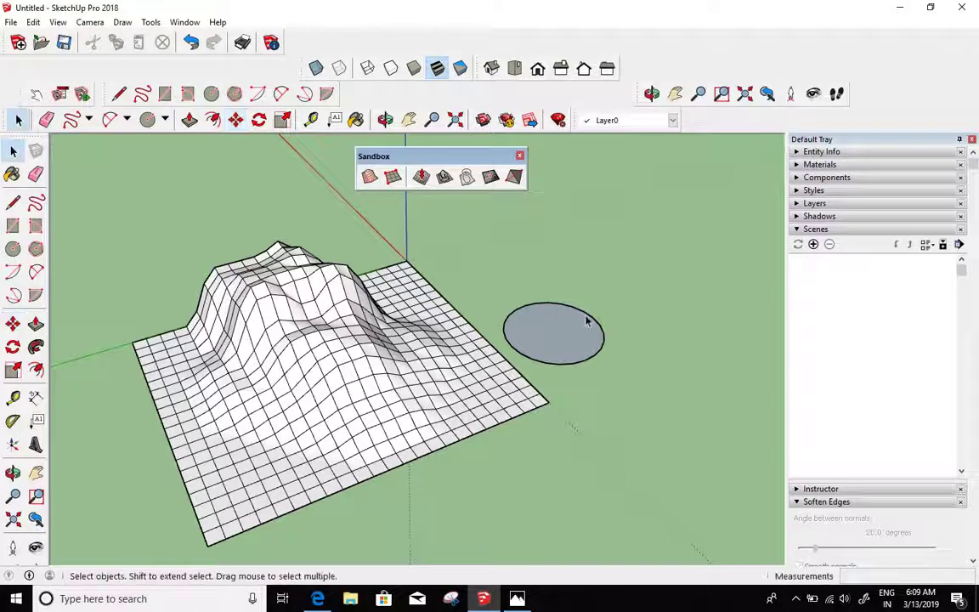
left_click(568, 327)
middle_click_drag(567, 327, 633, 326)
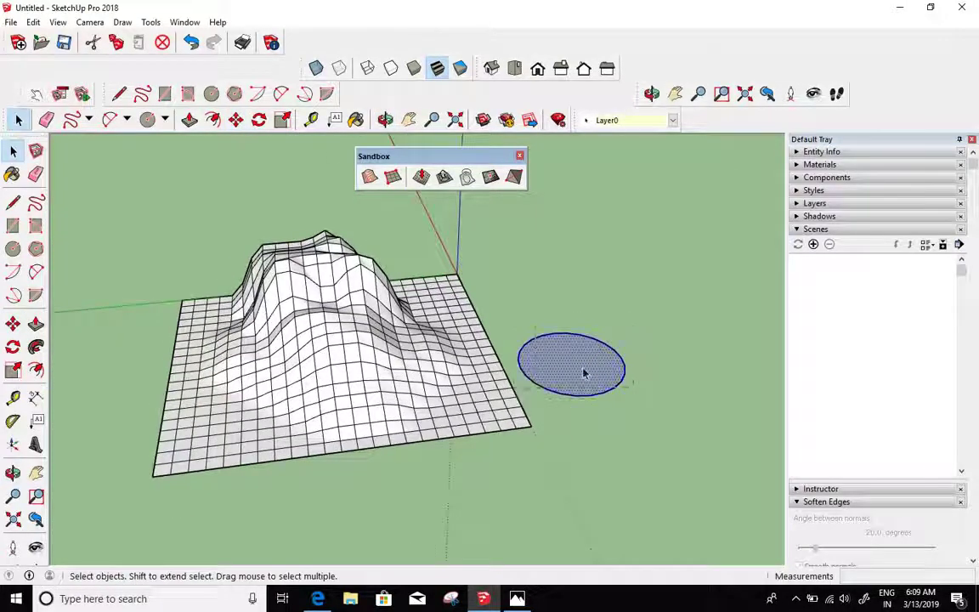
left_click(12, 324)
left_click(459, 257)
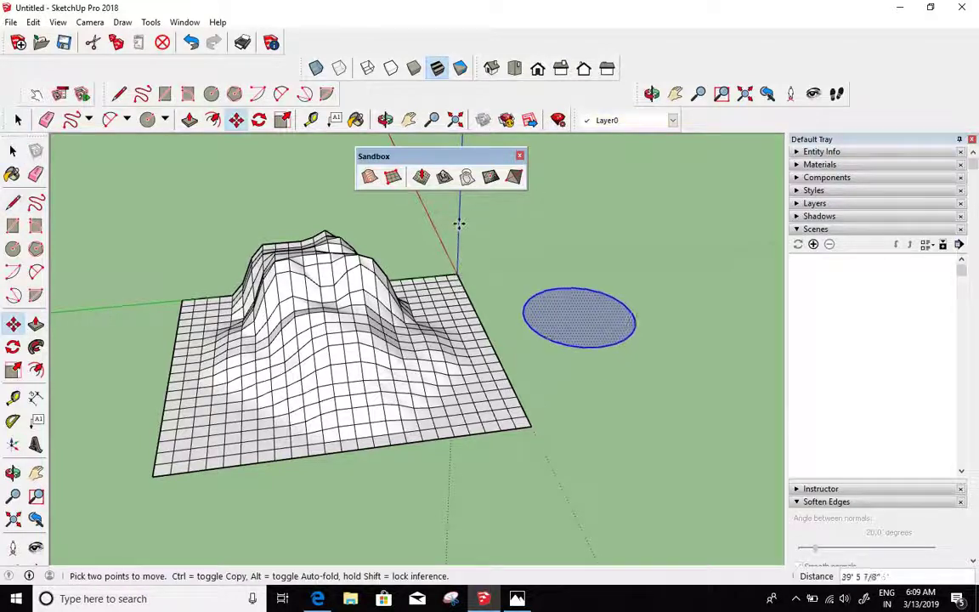
left_click(459, 213)
middle_click_drag(464, 257, 463, 217)
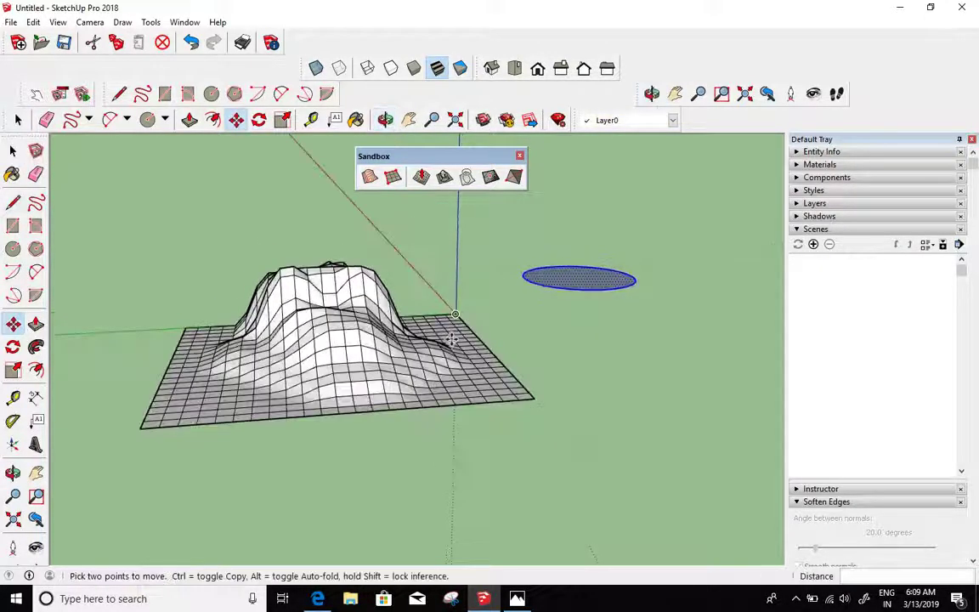
scroll(453, 333, "down", 4)
scroll(457, 309, "up", 2)
middle_click_drag(452, 306, 453, 295)
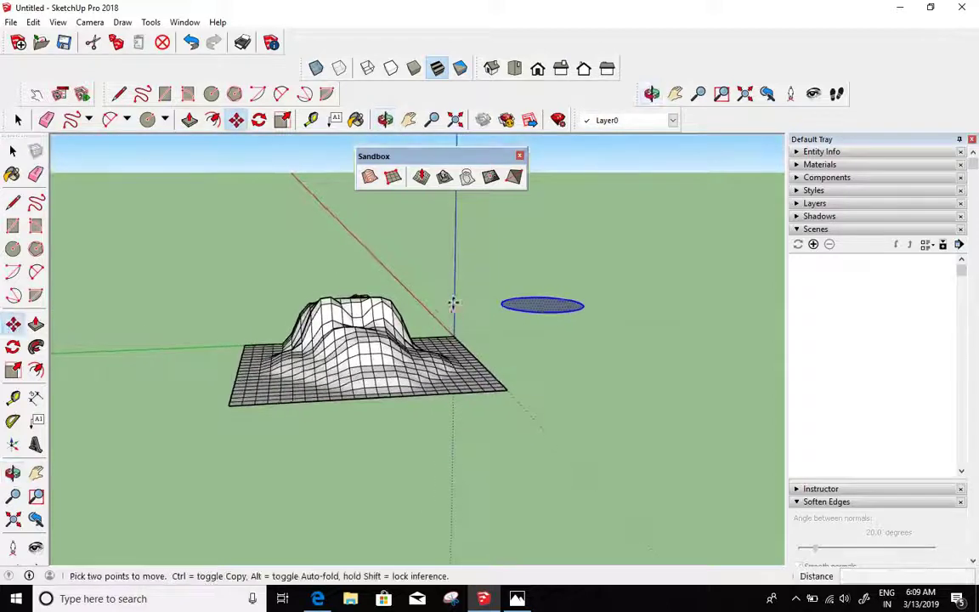
Step: Move the selected circle across until it floats directly above the terrain's hill, and clear the selection
left_click(453, 303)
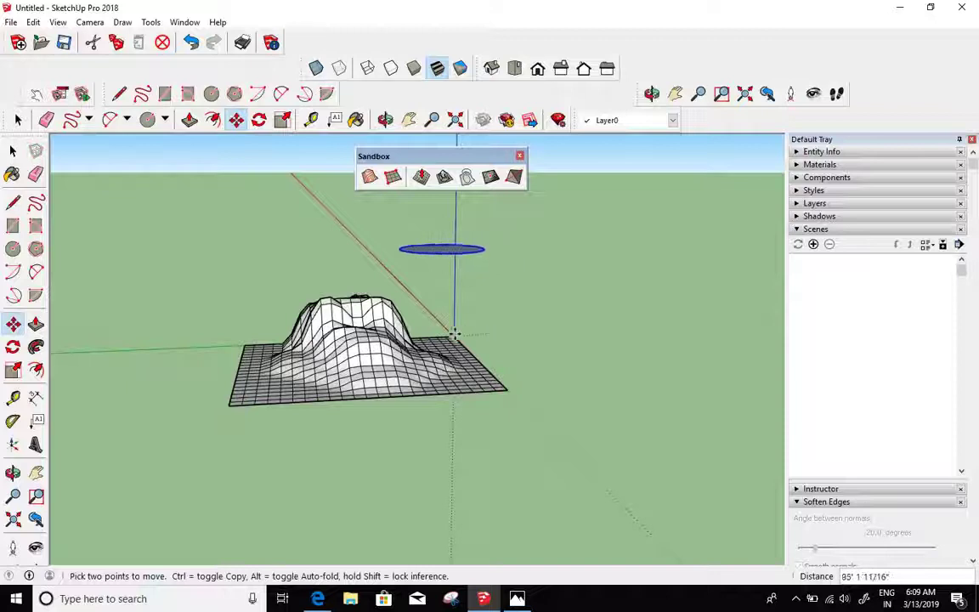
middle_click_drag(389, 306, 431, 381)
middle_click_drag(354, 325, 463, 429)
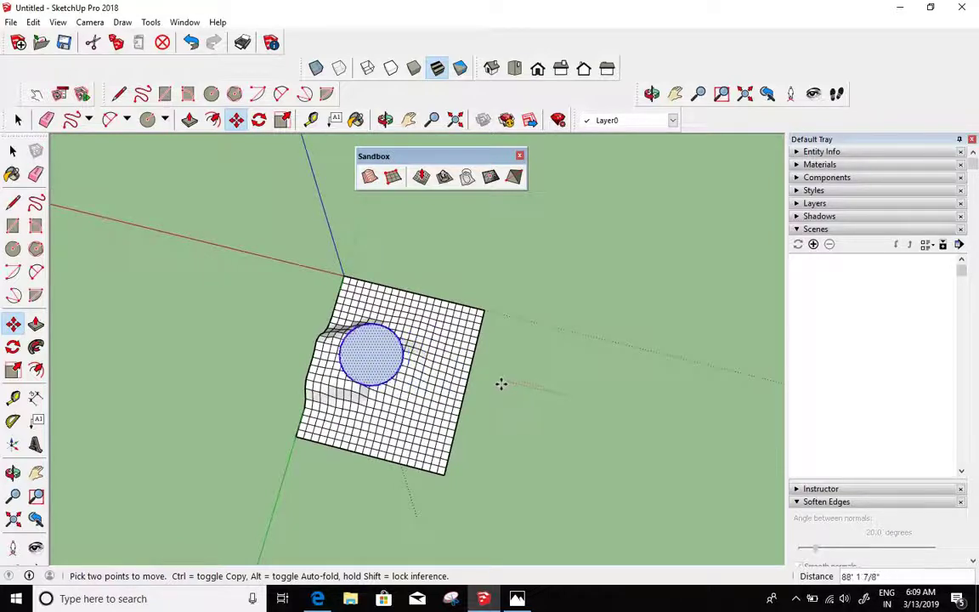
middle_click_drag(457, 384, 357, 247)
scroll(422, 345, "up", 2)
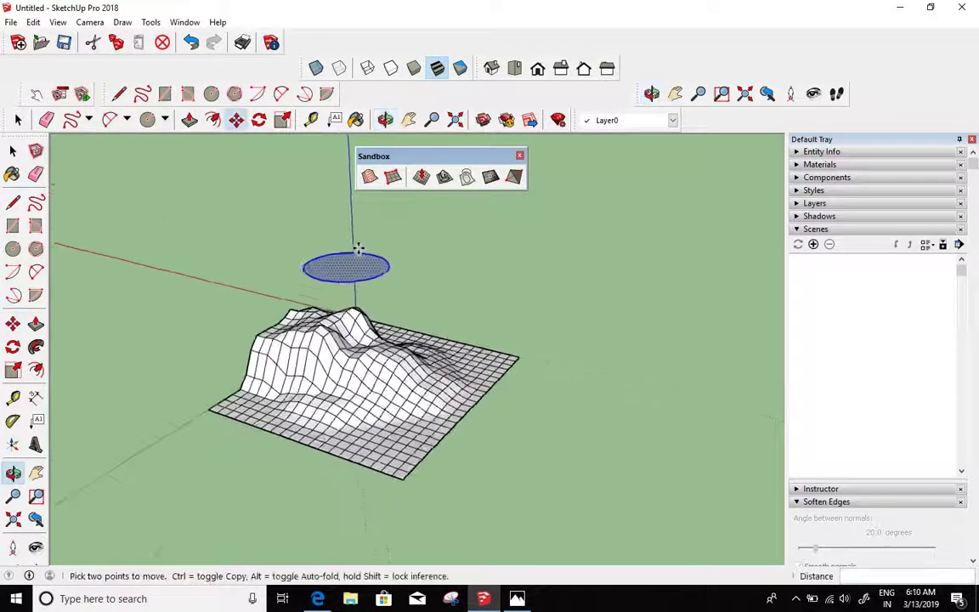
scroll(358, 248, "up", 2)
left_click(18, 155)
left_click(245, 227)
Step: Try to drape the floating circle's face onto the terrain mesh
scroll(244, 227, "up", 1)
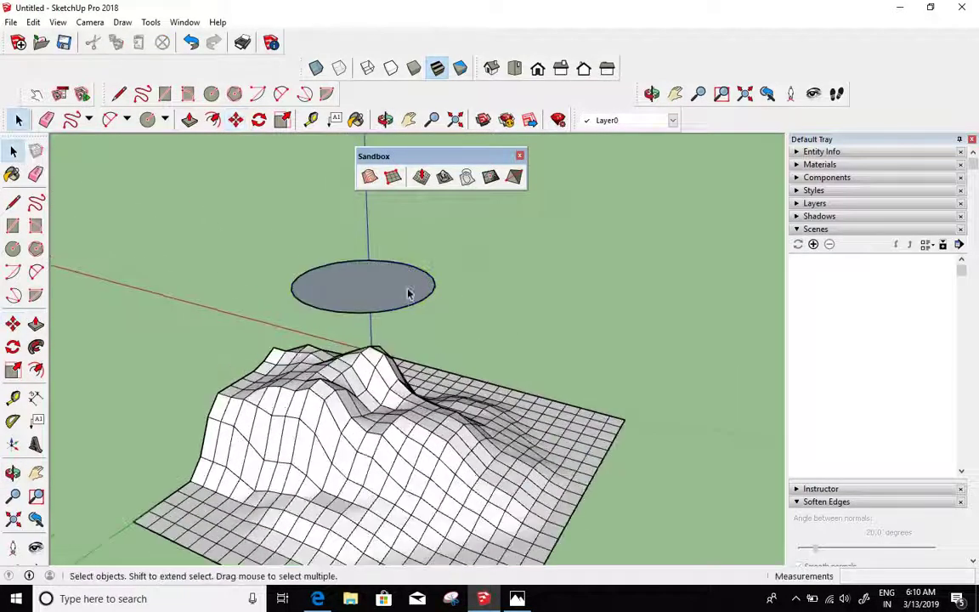
scroll(408, 291, "down", 1)
middle_click_drag(363, 299, 364, 284)
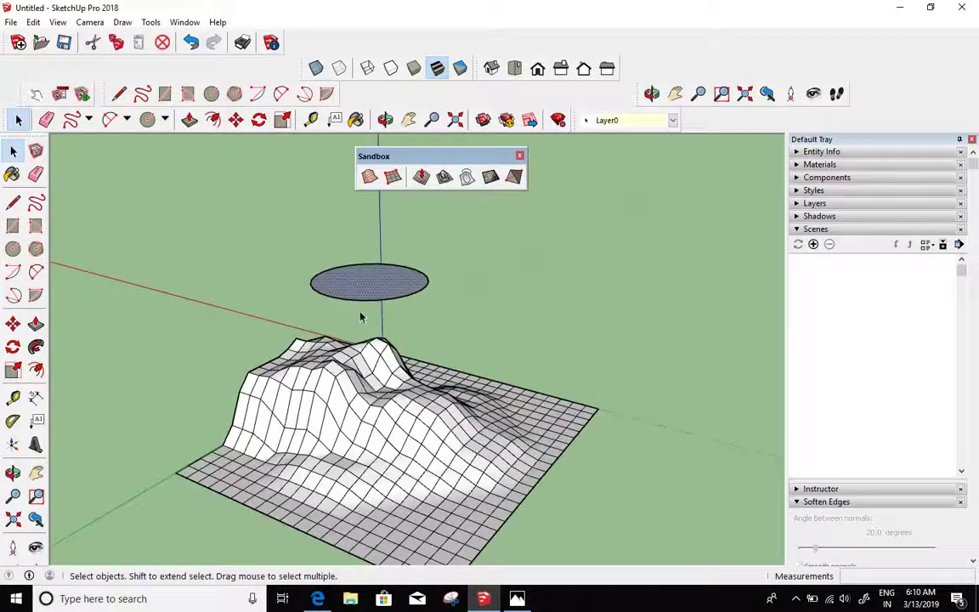
scroll(337, 389, "up", 1)
middle_click_drag(340, 388, 510, 366)
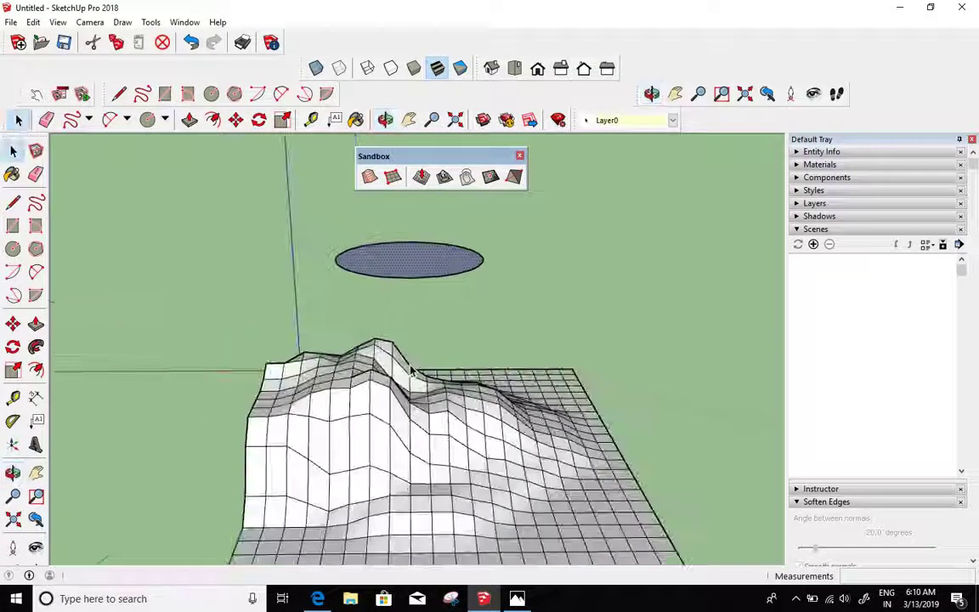
scroll(399, 375, "down", 2)
middle_click_drag(398, 376, 351, 355)
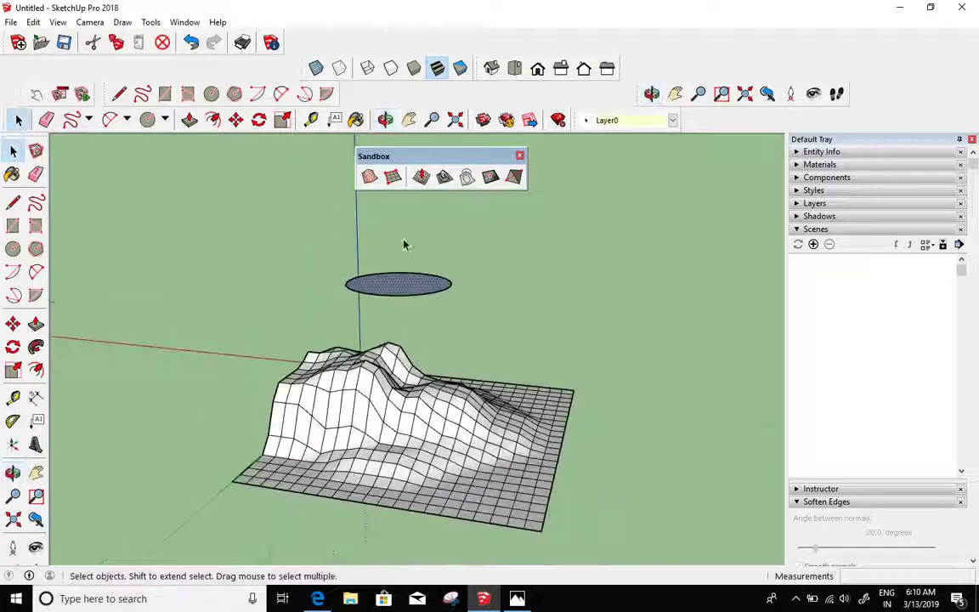
left_click(466, 178)
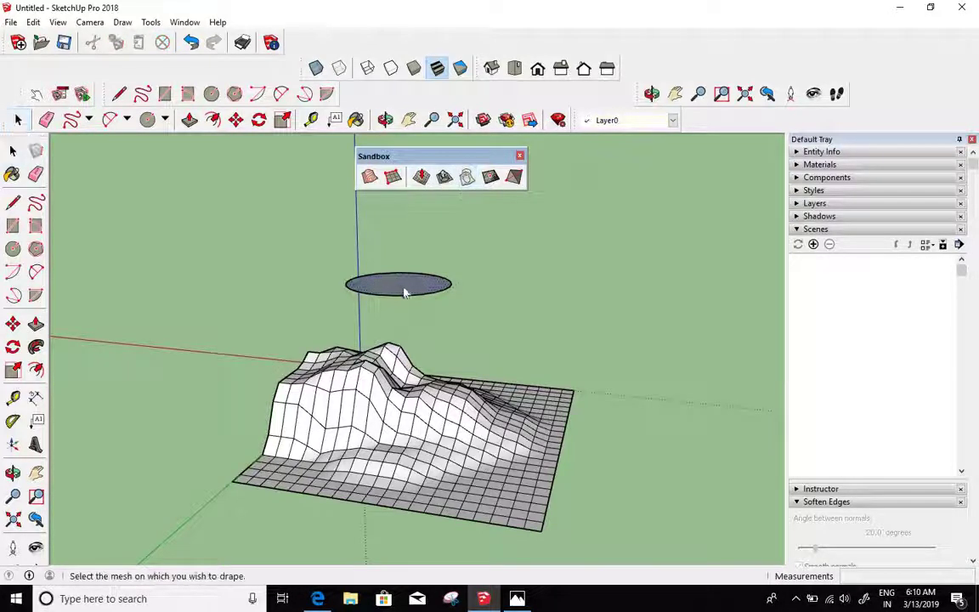
middle_click_drag(405, 292, 353, 290)
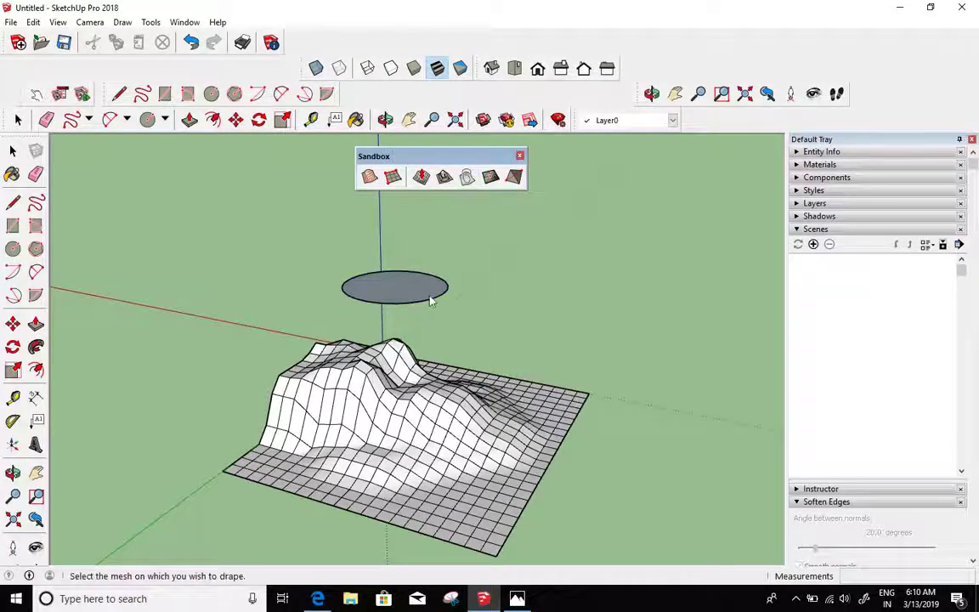
left_click(376, 361)
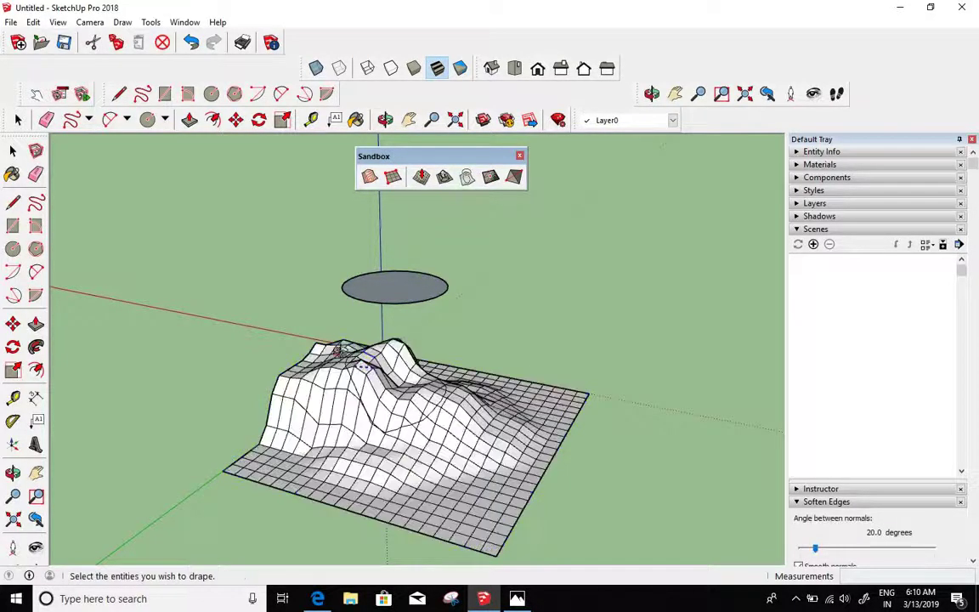
middle_click_drag(340, 350, 168, 308)
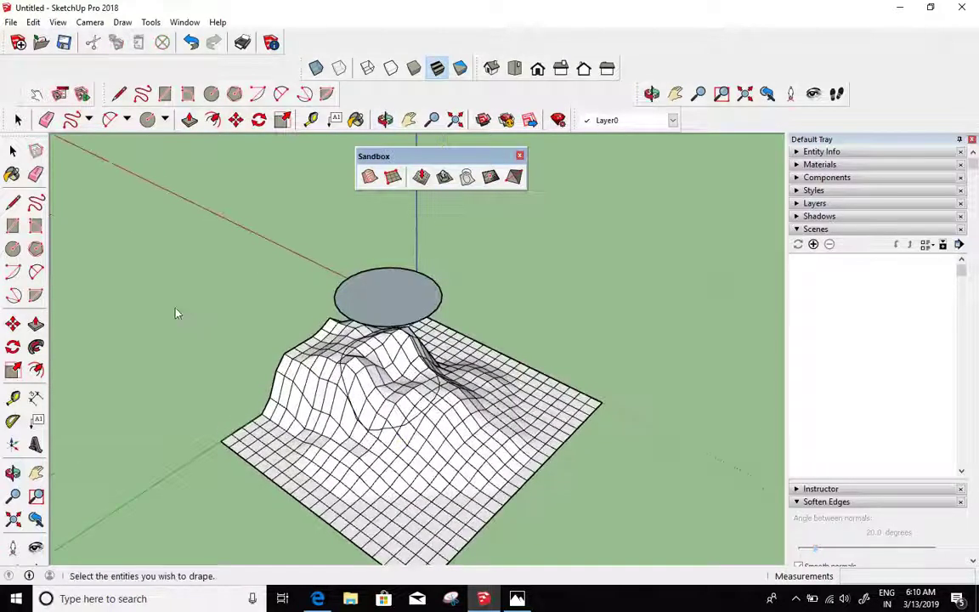
key("ctrl+z")
Step: Drape the outline of the floating circle onto the terrain mesh
middle_click_drag(326, 271, 329, 232)
scroll(377, 294, "up", 2)
middle_click_drag(362, 293, 360, 331)
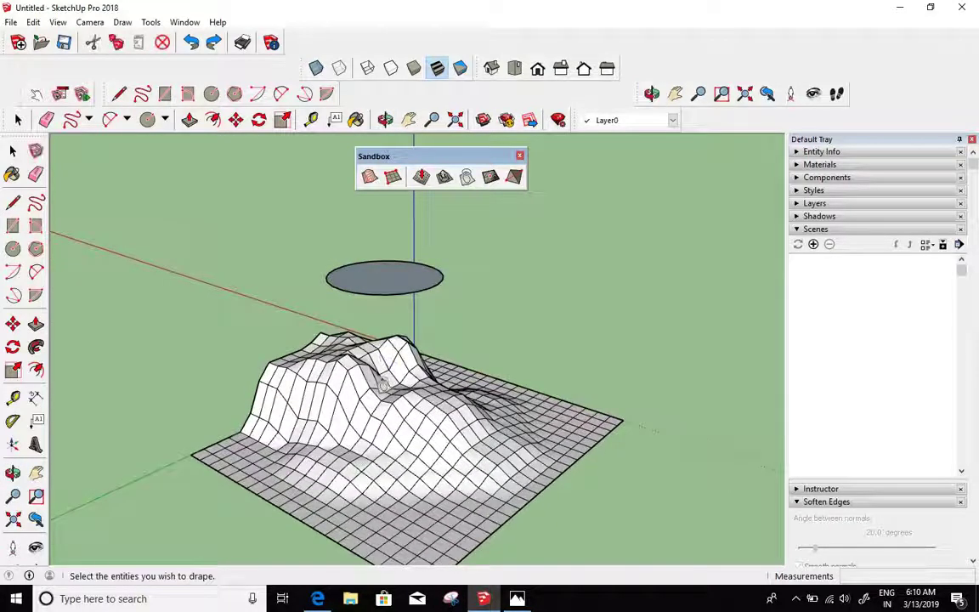
scroll(355, 344, "up", 2)
middle_click_drag(353, 357, 431, 251)
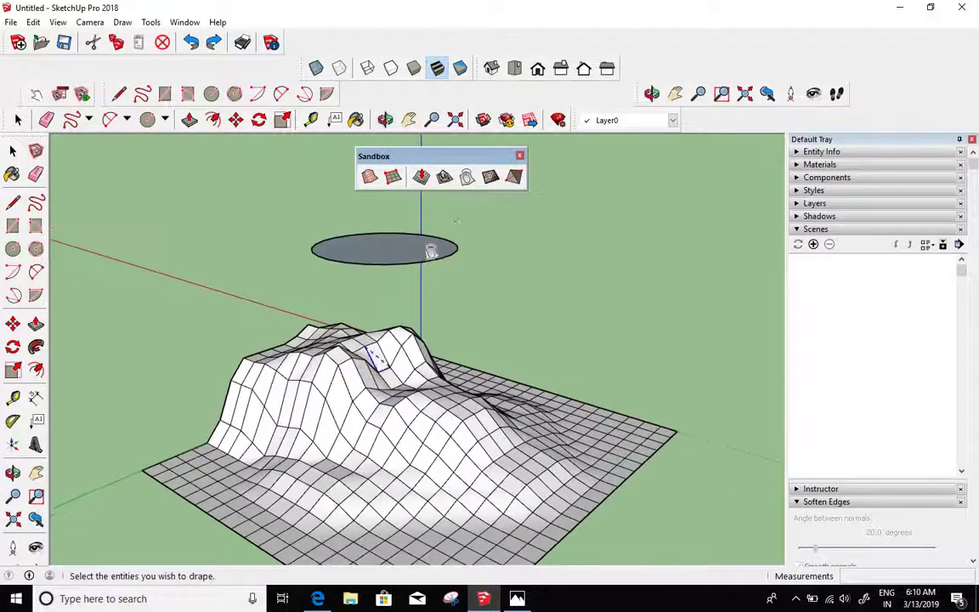
left_click(467, 178)
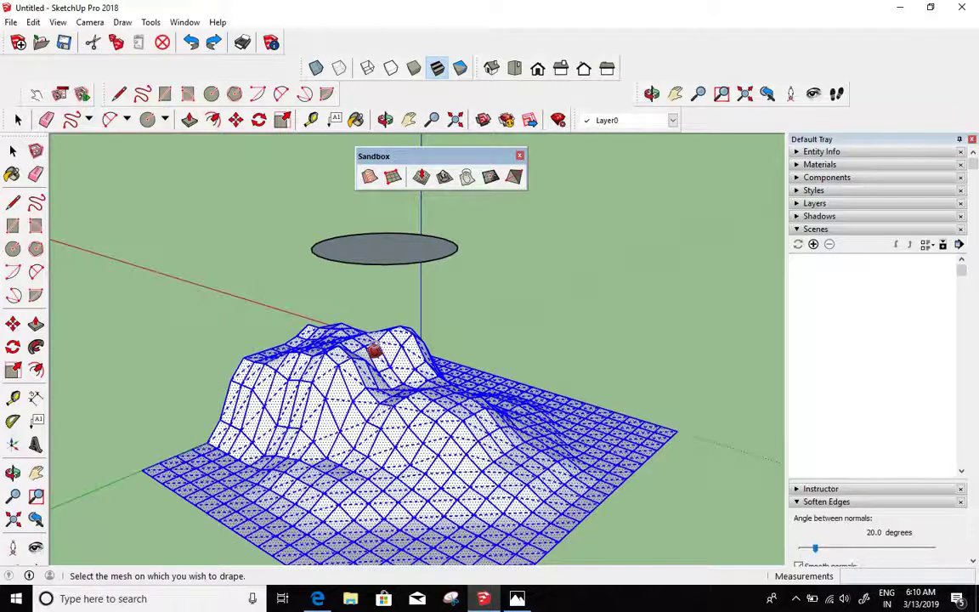
left_click(374, 350)
middle_click_drag(374, 350, 213, 281)
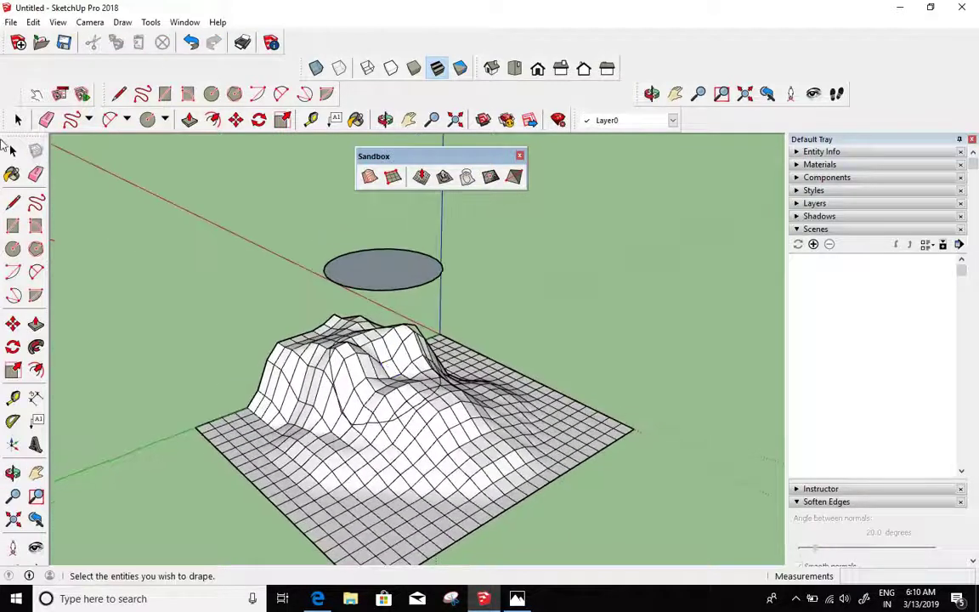
left_click(12, 151)
Step: Select a single mesh edge on the steep slope below the hill's peak and Smoove the surrounding terrain from it
scroll(421, 438, "up", 5)
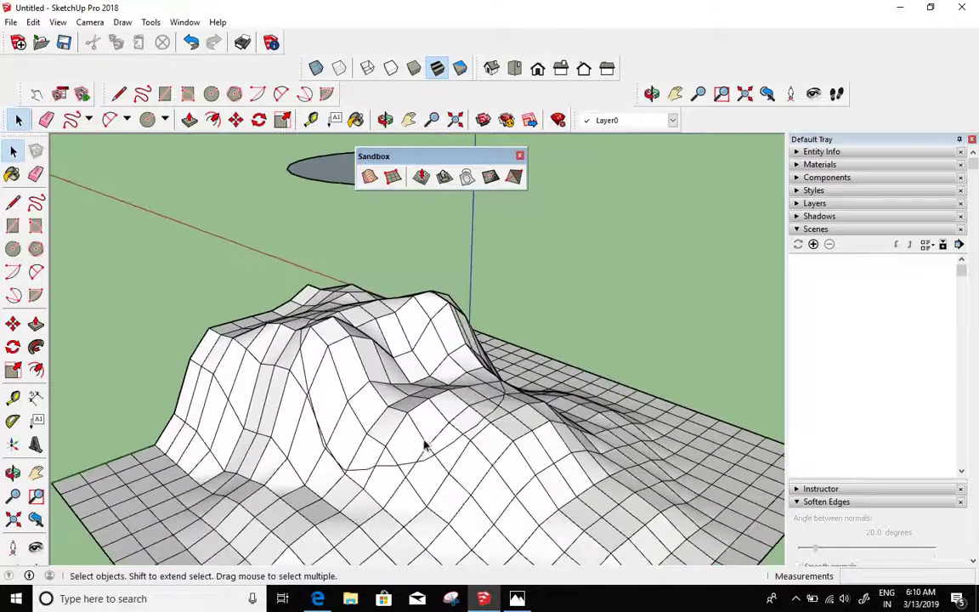
scroll(427, 464, "down", 3)
middle_click_drag(470, 416, 459, 386)
scroll(459, 387, "up", 4)
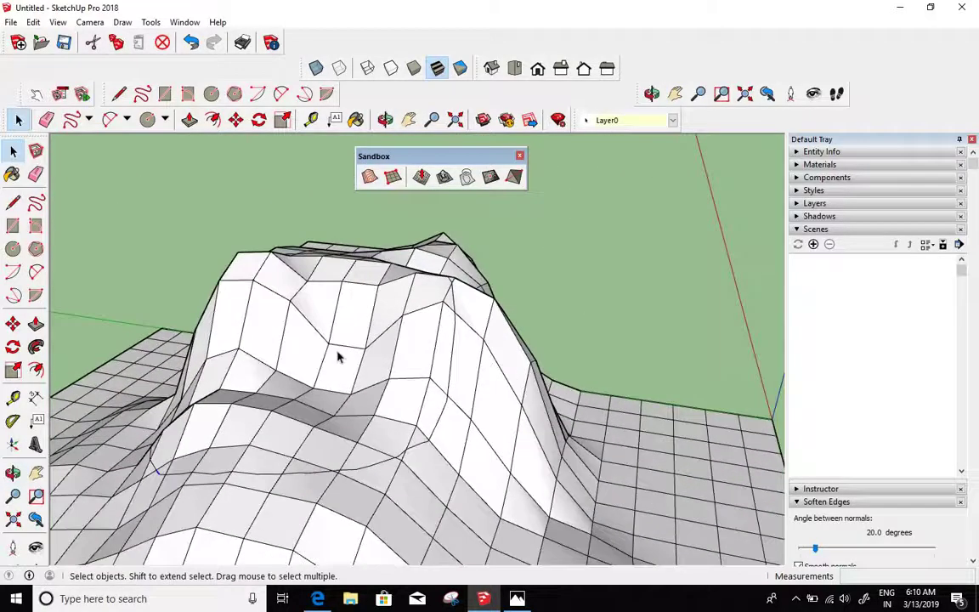
scroll(263, 317, "down", 3)
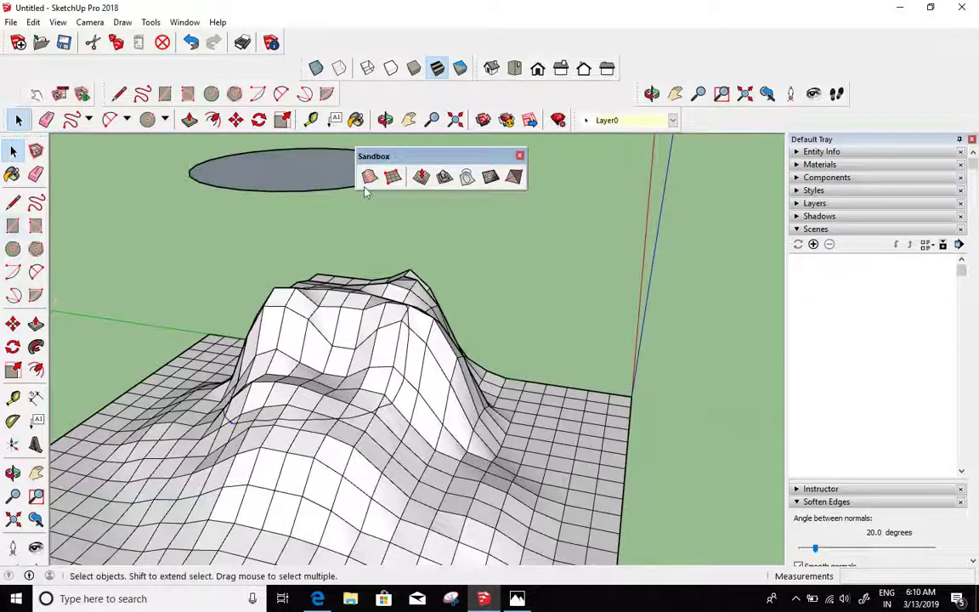
scroll(414, 353, "up", 1)
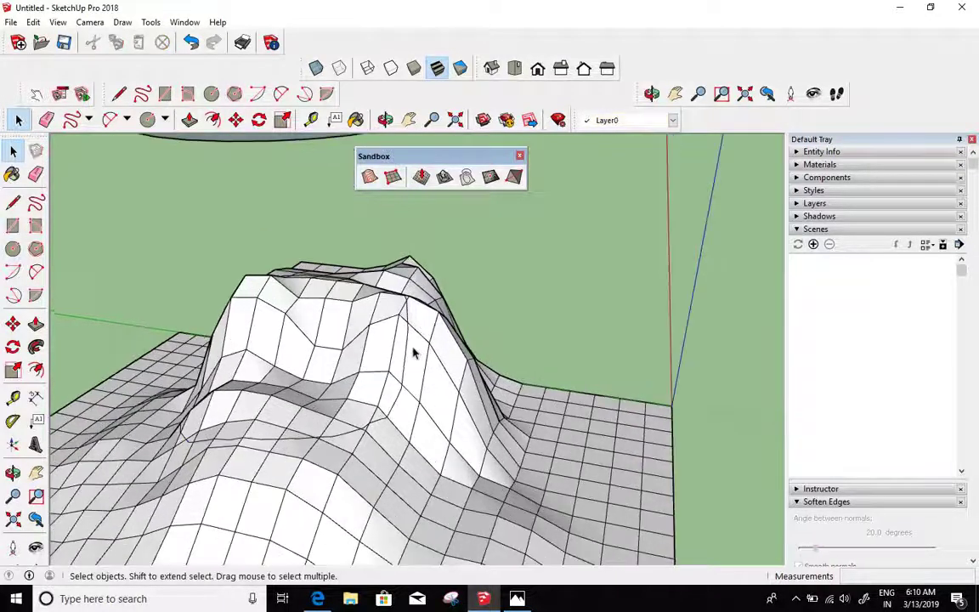
left_click(403, 361)
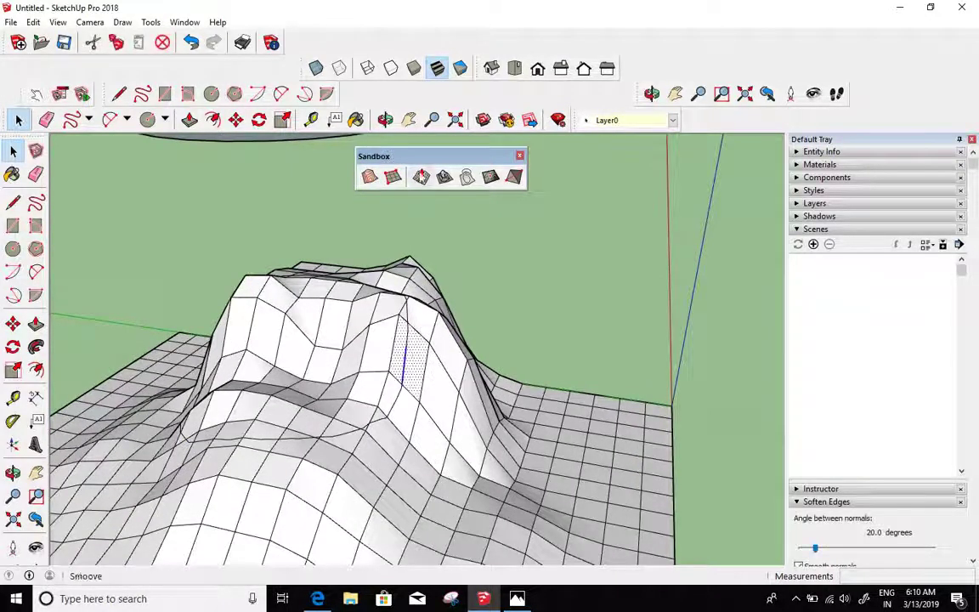
left_click(422, 177)
left_click(406, 344)
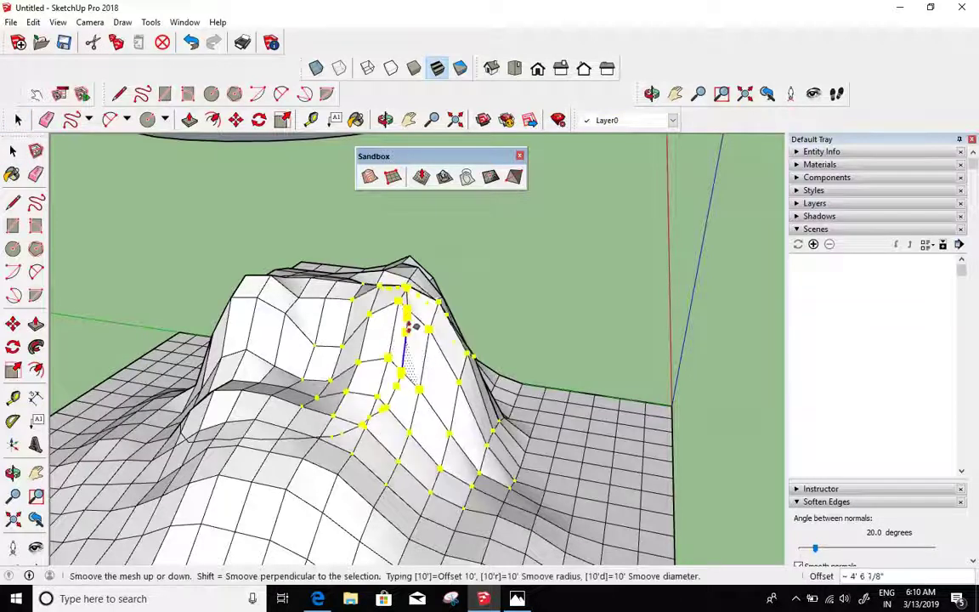
left_click(416, 349)
Step: Examine the draped circle outline where it runs over the hill's slopes
middle_click_drag(416, 349, 533, 332)
scroll(533, 331, "down", 4)
middle_click_drag(470, 408, 510, 378)
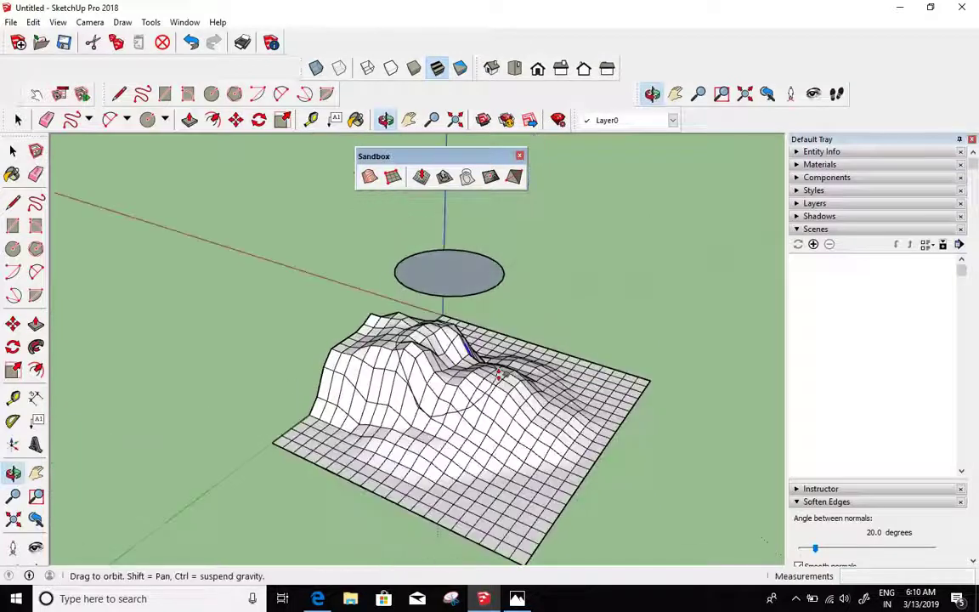
scroll(510, 377, "up", 4)
left_click(13, 151)
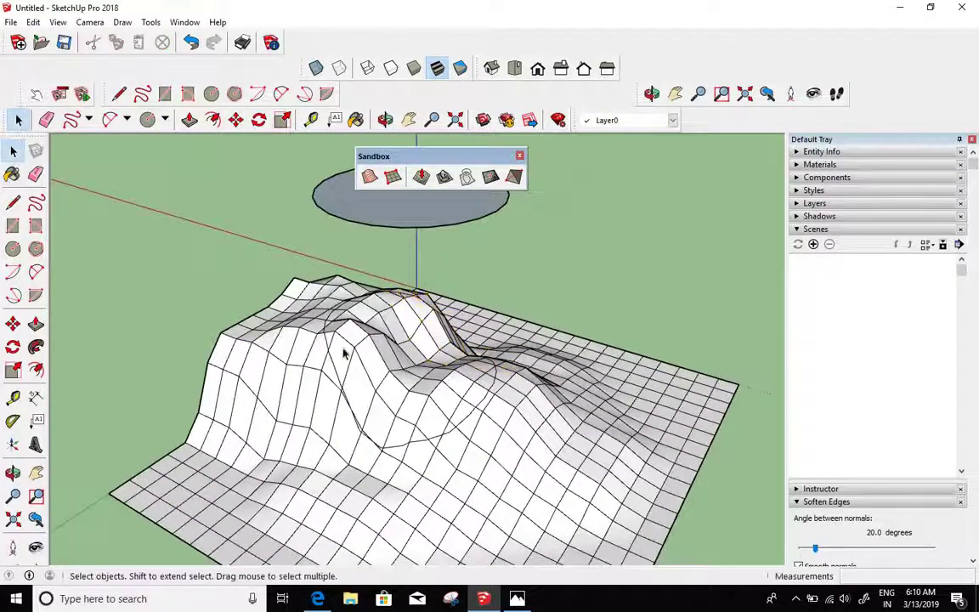
scroll(393, 331, "up", 2)
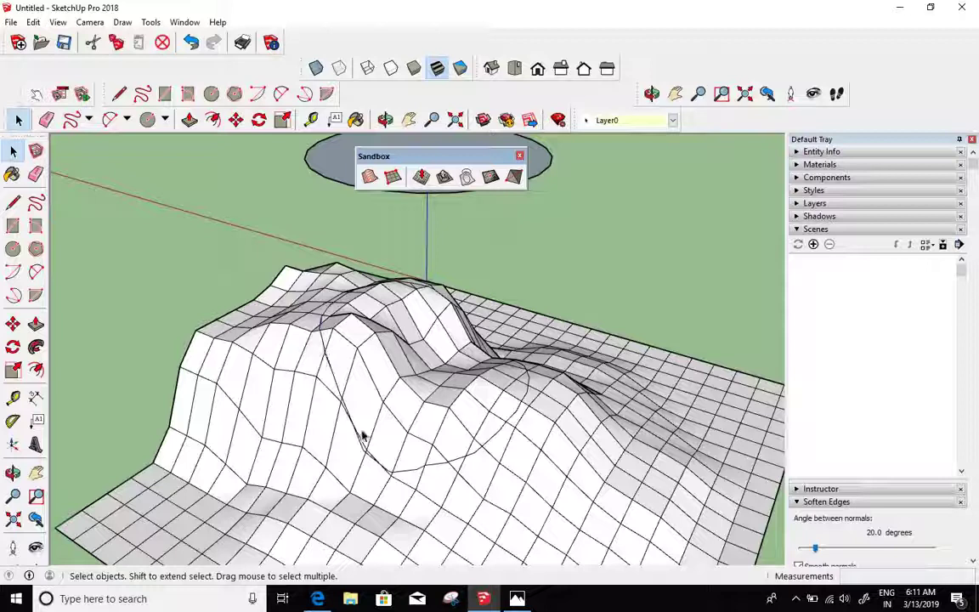
scroll(370, 264, "down", 1)
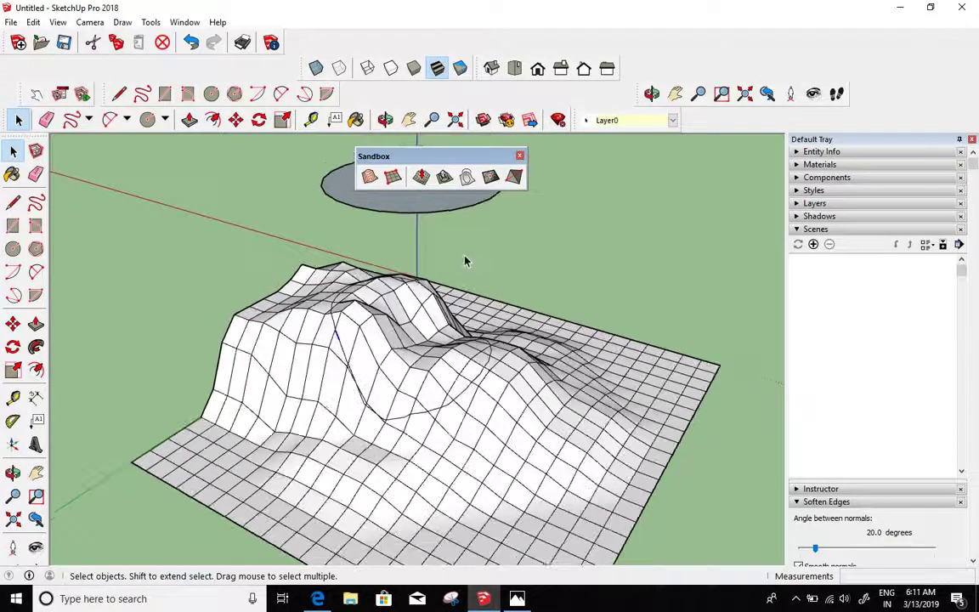
middle_click_drag(470, 271, 452, 242)
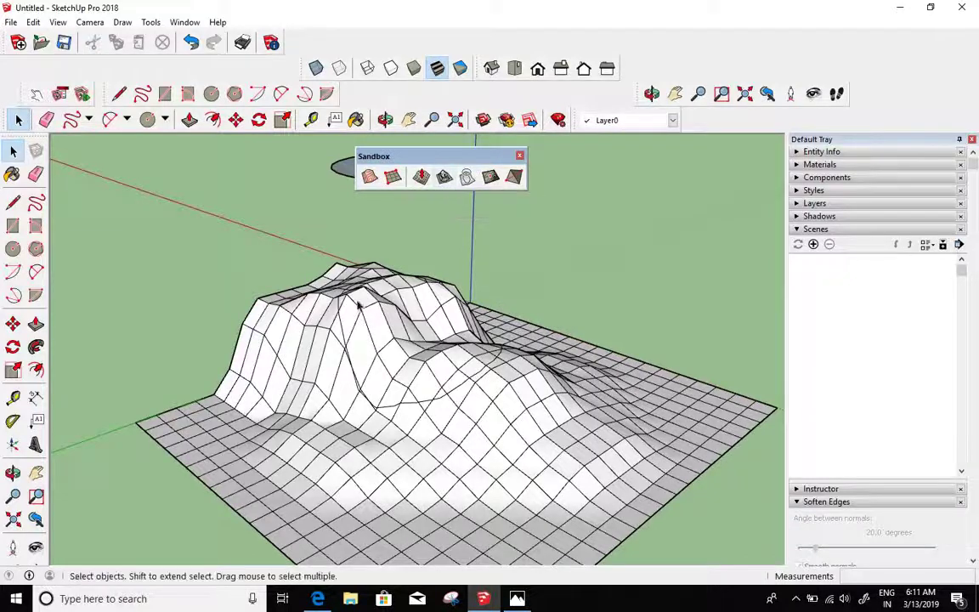
middle_click_drag(365, 340, 390, 401)
scroll(356, 279, "up", 4)
scroll(332, 276, "down", 5)
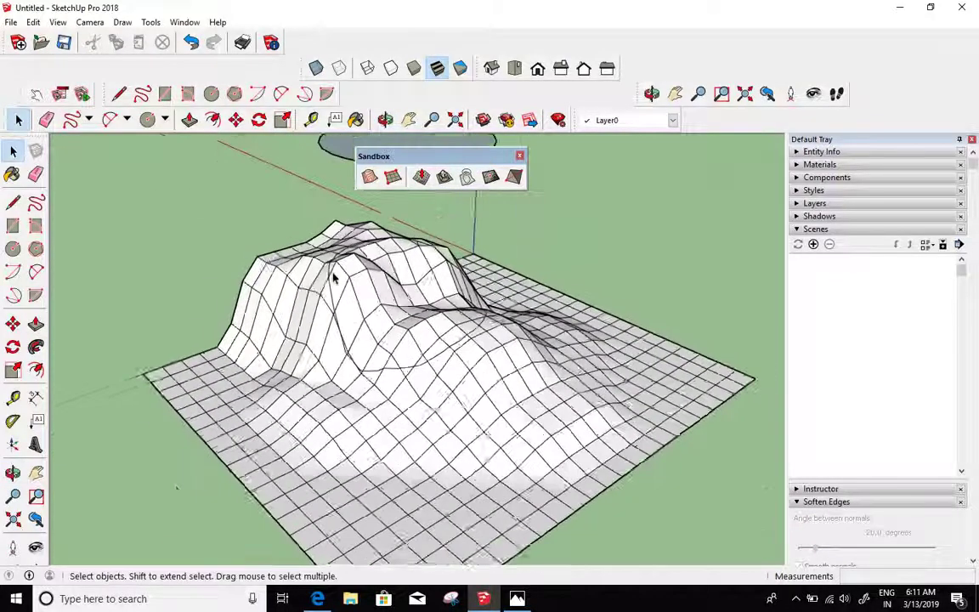
scroll(189, 440, "up", 5)
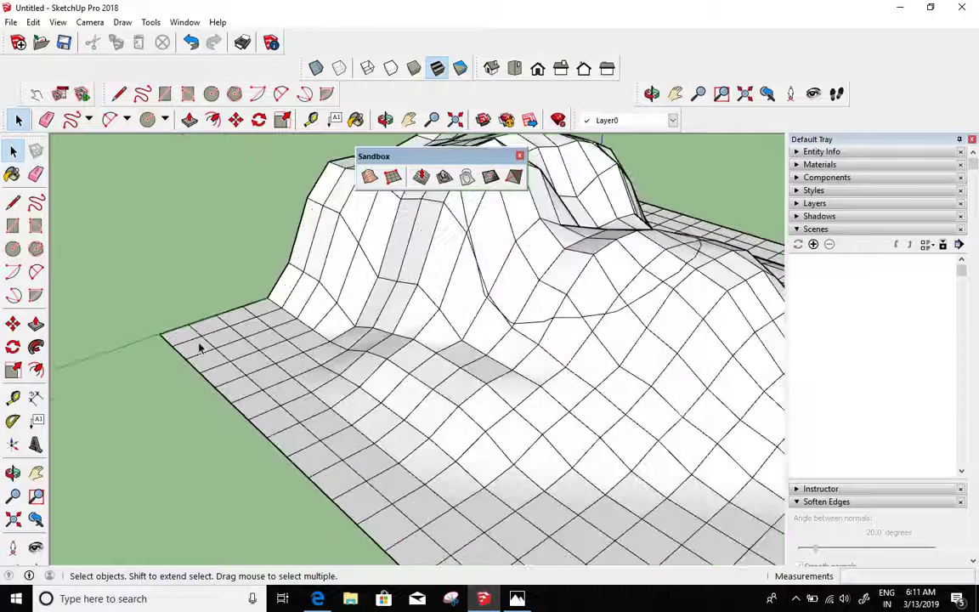
scroll(199, 347, "up", 5)
left_click(210, 360)
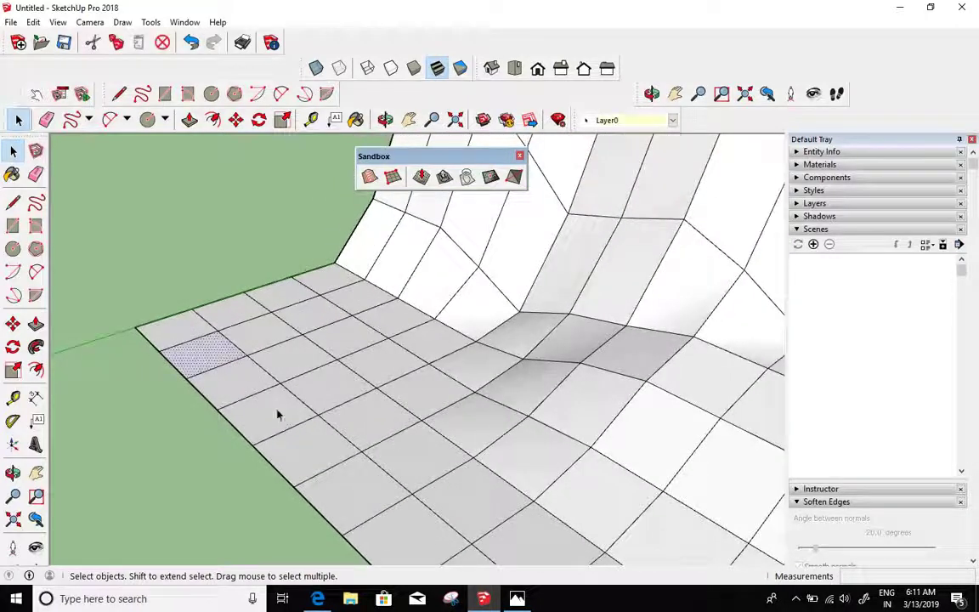
left_click(277, 415)
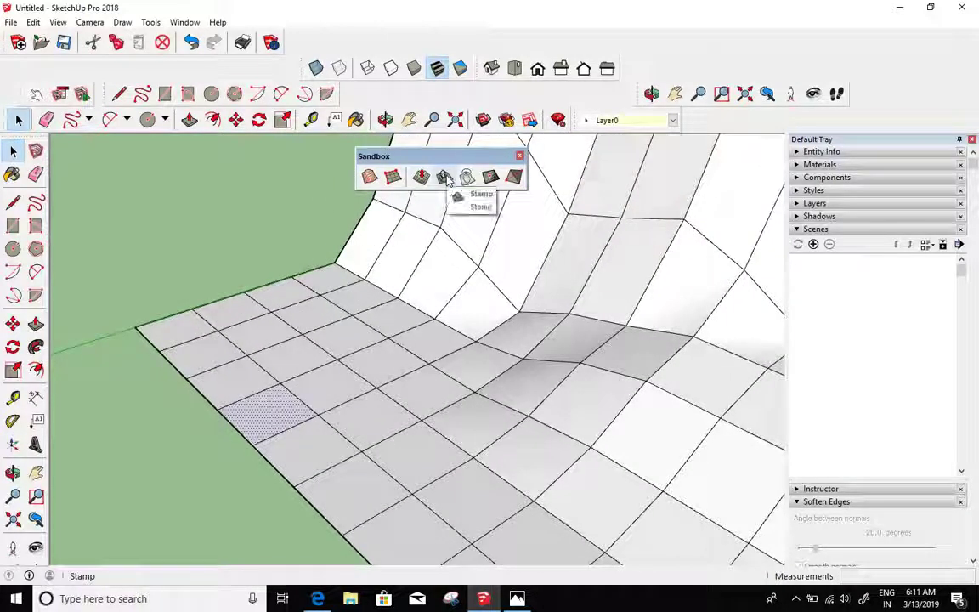
left_click(443, 176)
middle_click_drag(269, 414, 217, 406)
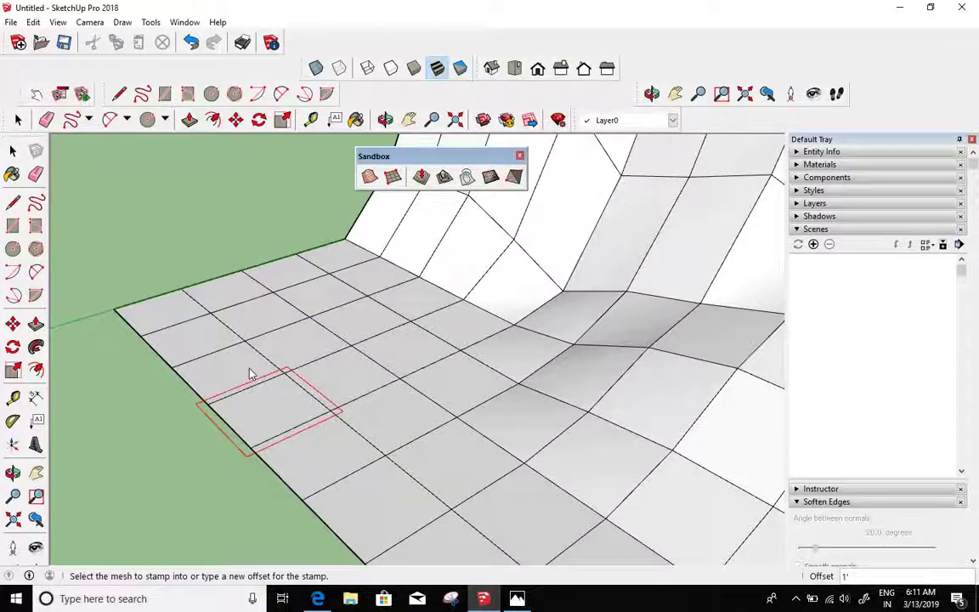
right_click(319, 438)
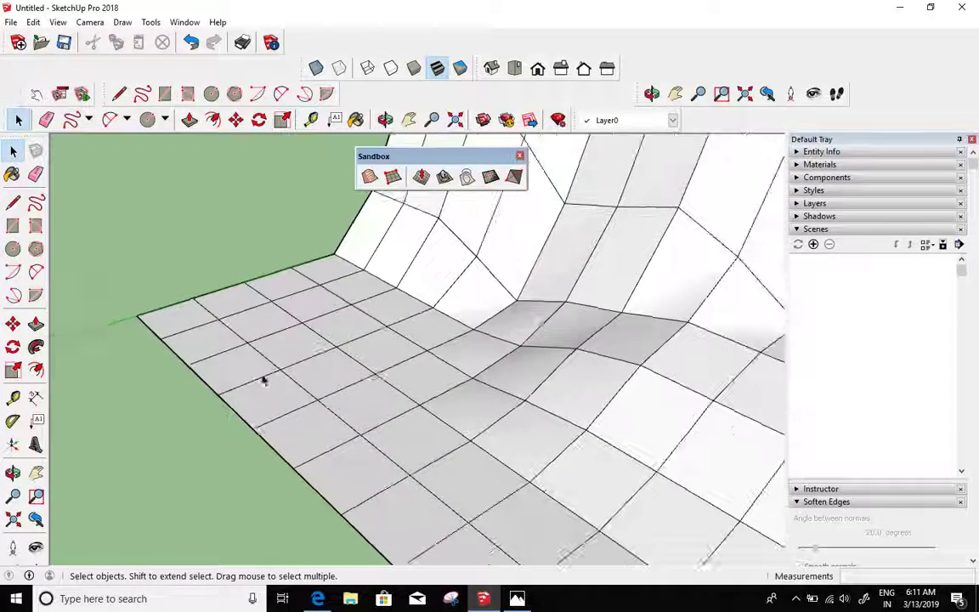
middle_click_drag(265, 381, 141, 289)
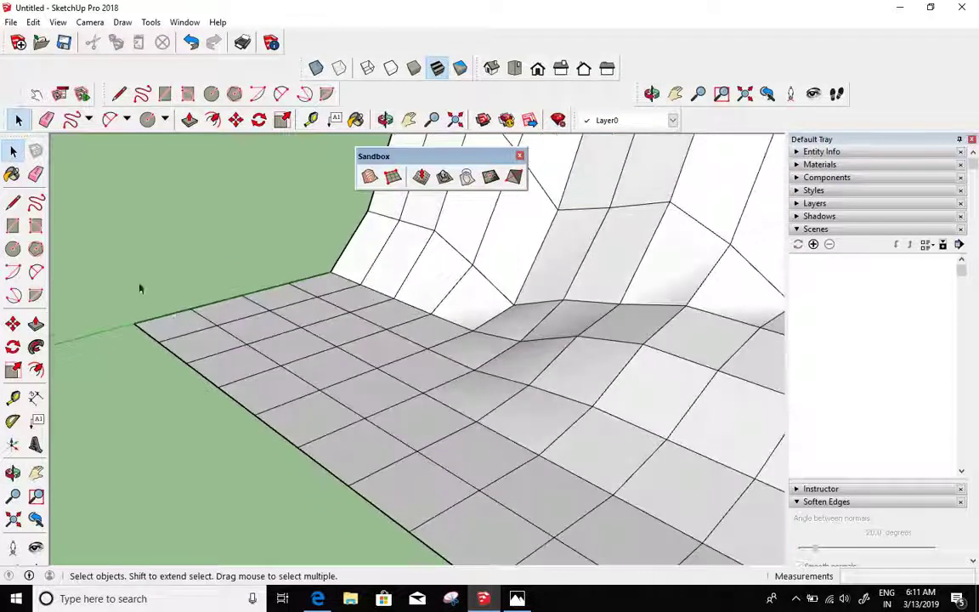
middle_click_drag(263, 265, 393, 235)
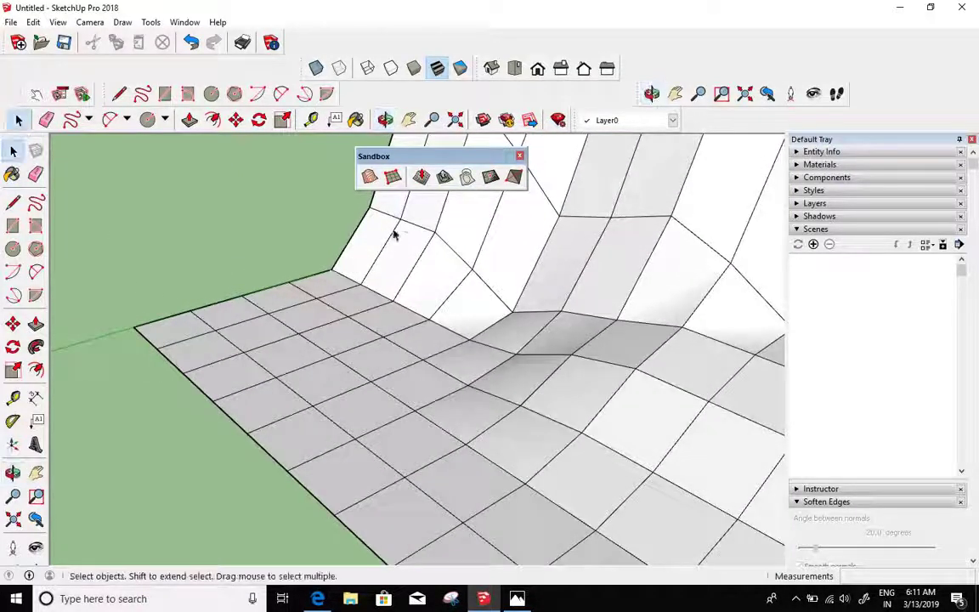
left_click(445, 177)
left_click(178, 336)
middle_click_drag(180, 336, 190, 357)
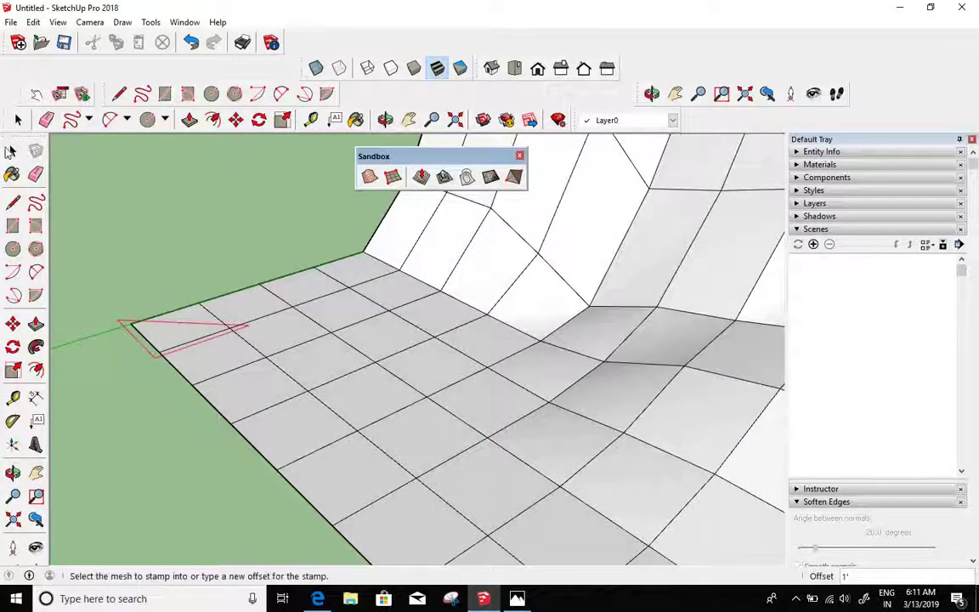
left_click(12, 150)
middle_click_drag(212, 354, 218, 391)
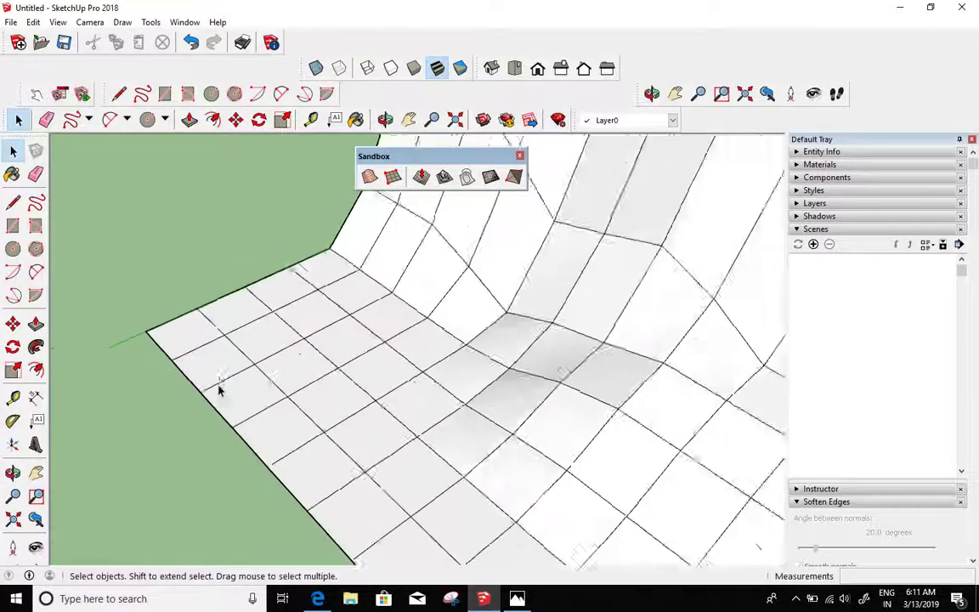
Step: Erase all geometry in the model, including the sculpted terrain mesh and the circle floating above it
scroll(218, 391, "down", 8)
middle_click_drag(273, 430, 314, 265)
scroll(314, 265, "up", 3)
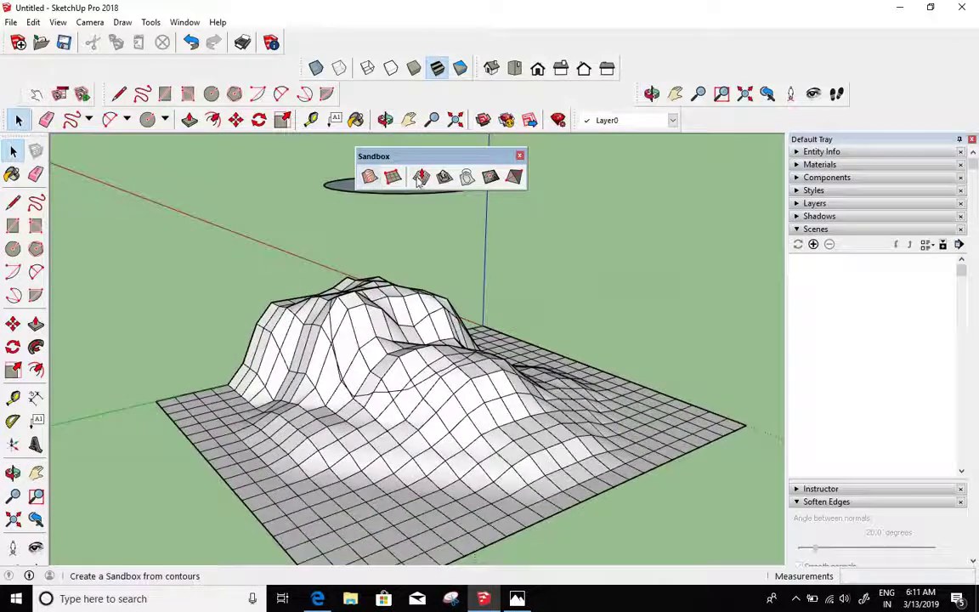
middle_click_drag(387, 273, 466, 256)
scroll(434, 342, "down", 2)
scroll(465, 256, "up", 3)
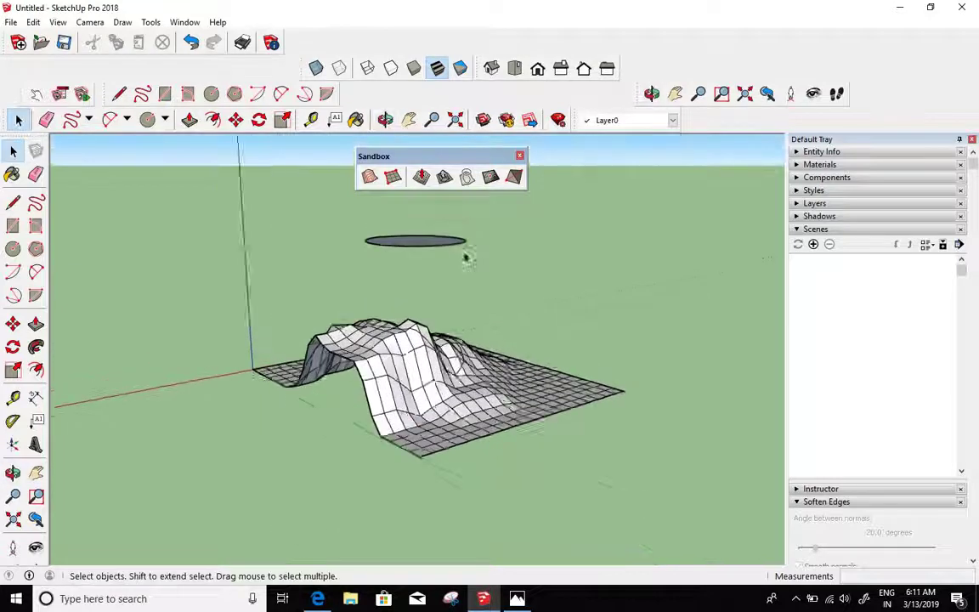
key("ctrl+a")
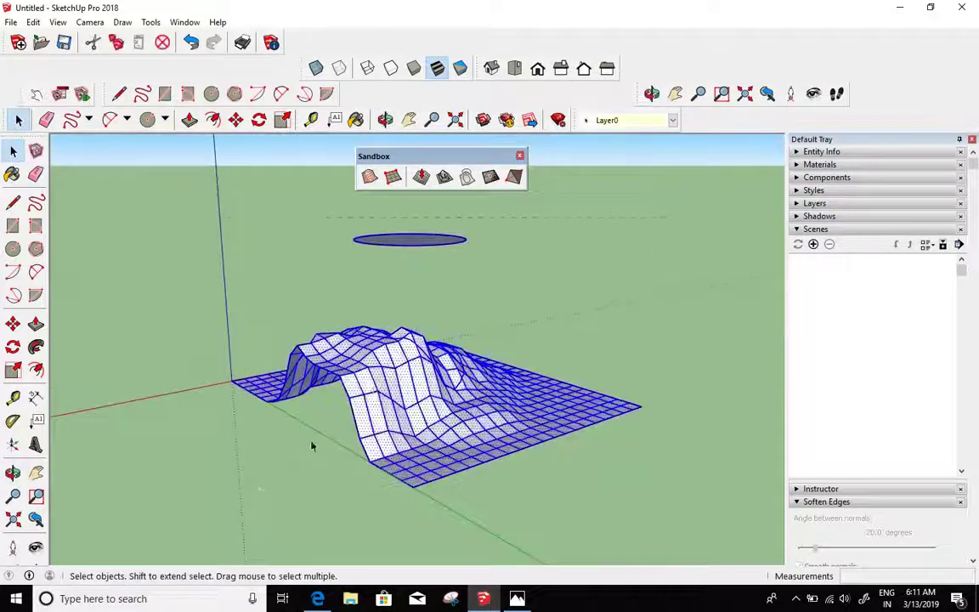
right_click(379, 384)
left_click(450, 160)
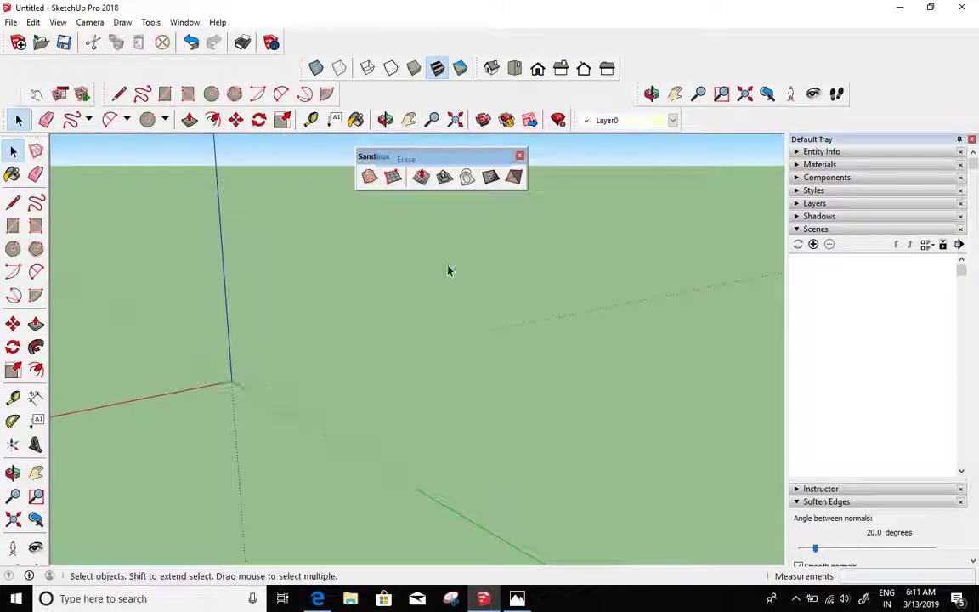
middle_click_drag(477, 357, 411, 358)
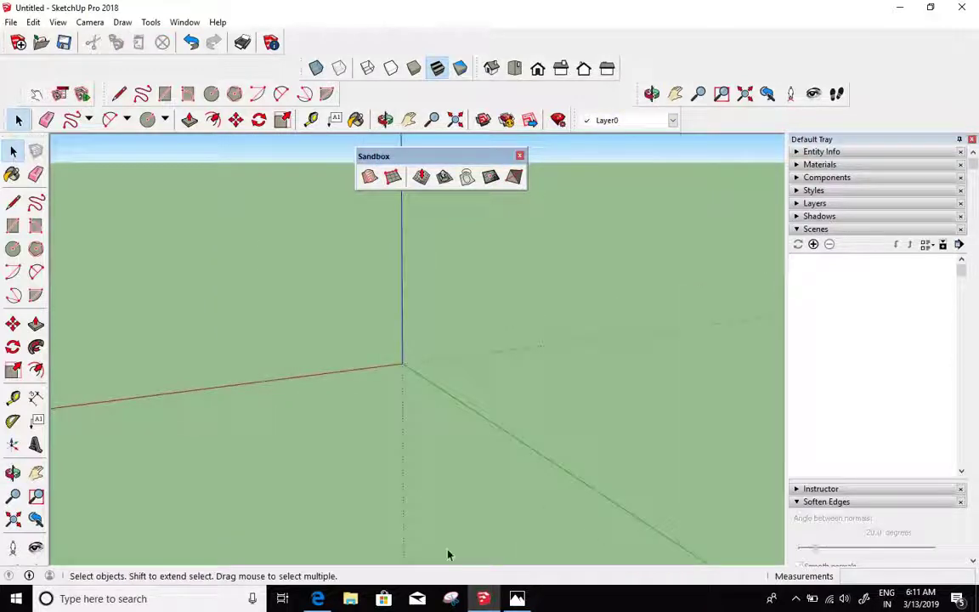
Step: Switch to the syllabus PDF in Edge and review the remaining topics on page 3, from Sandbox terrain to importing and exporting
left_click(321, 601)
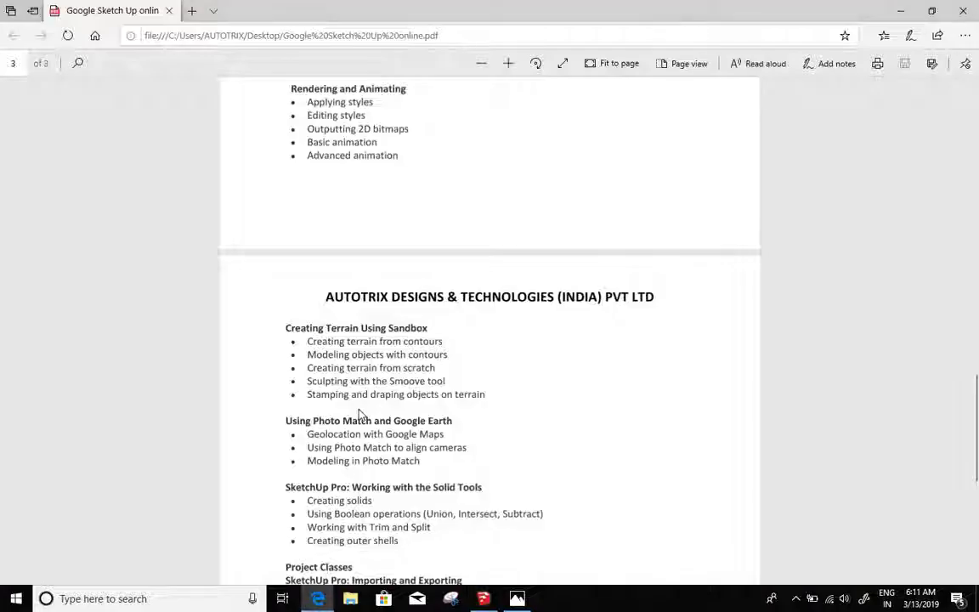
scroll(360, 414, "down", 3)
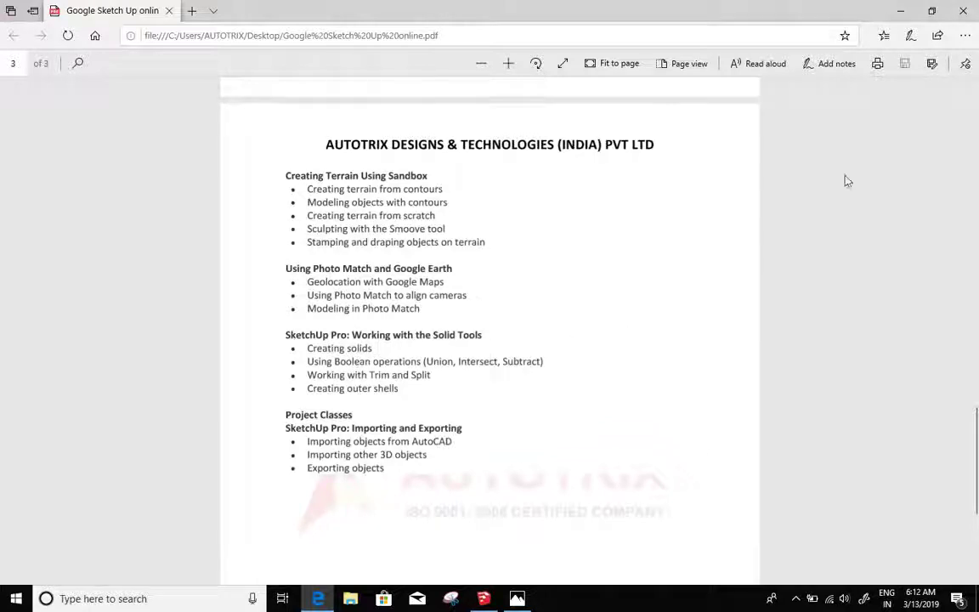
left_click(795, 598)
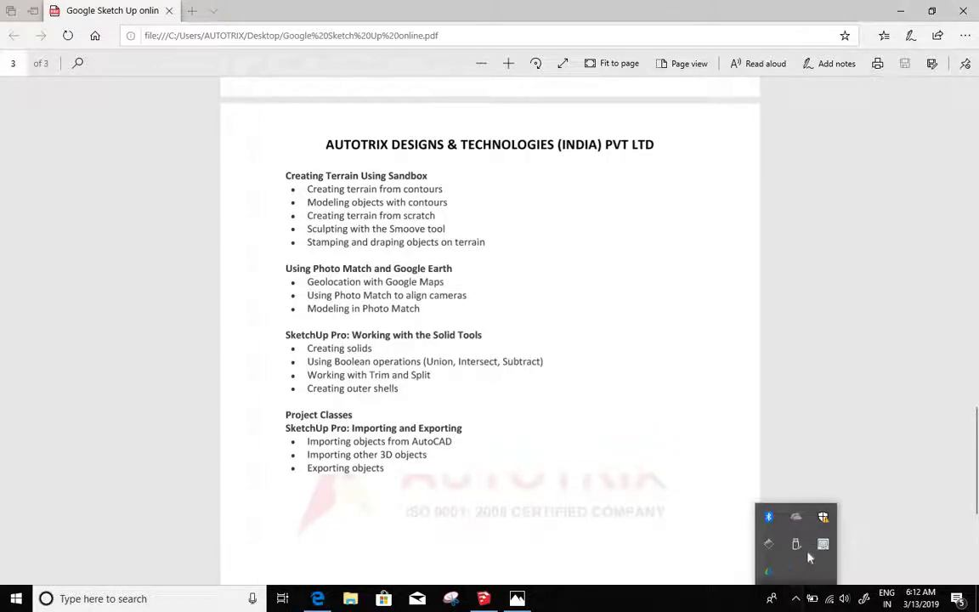